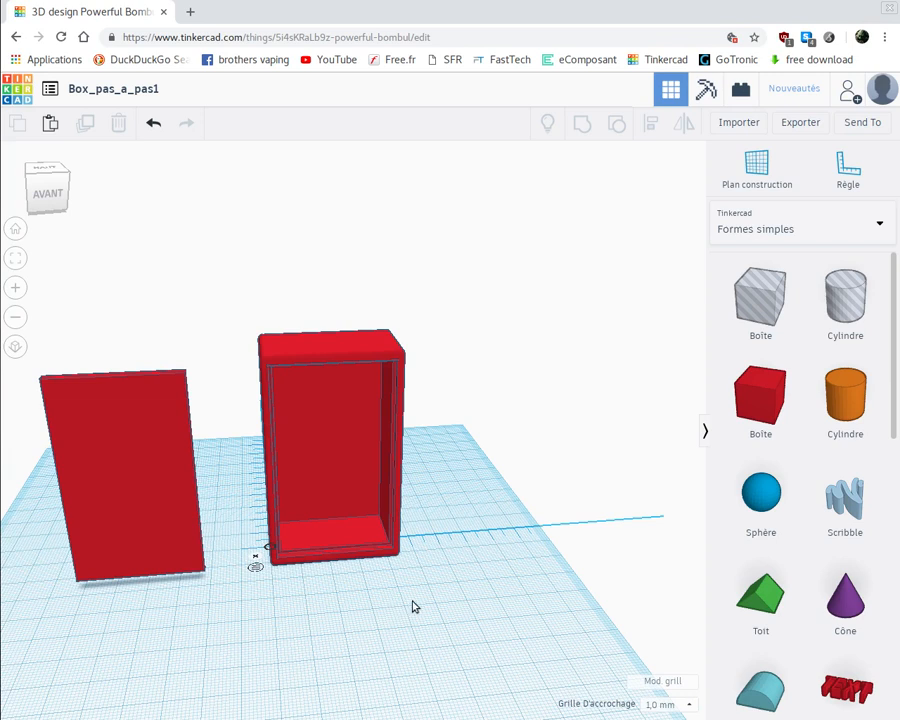
Inspect the hollow case's open front and the separate cover panel, and close the Facebook tab
right_drag(396, 620, 268, 634)
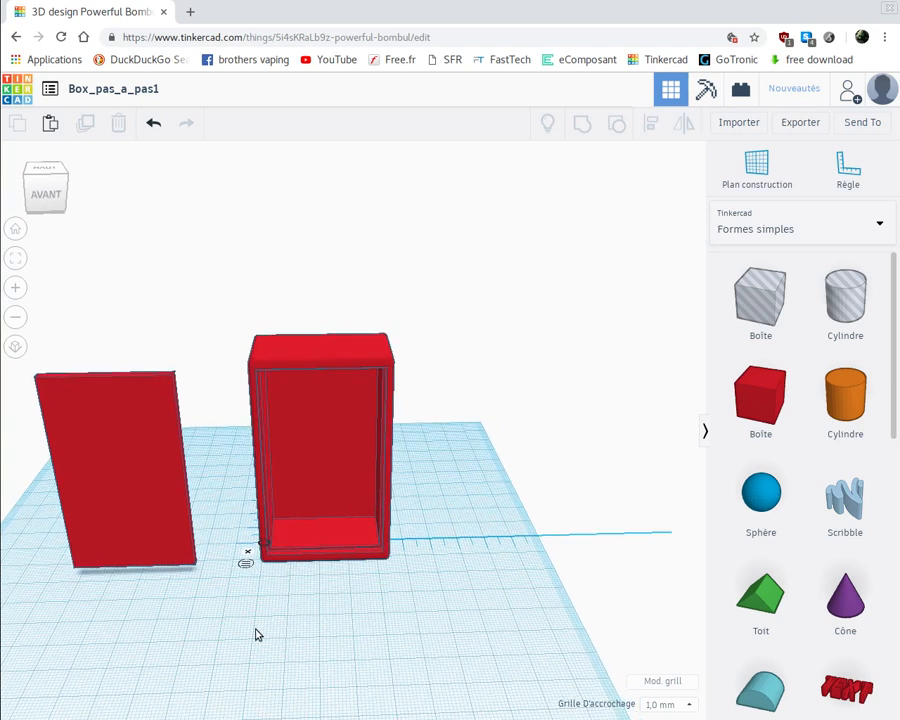
scroll(256, 634, up, 3)
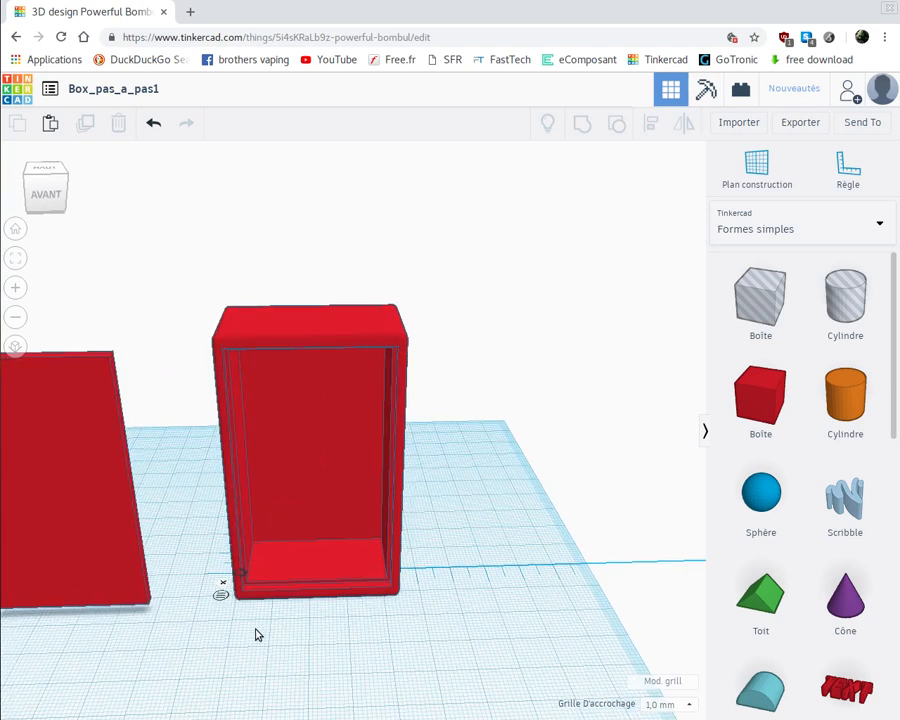
scroll(256, 634, up, 2)
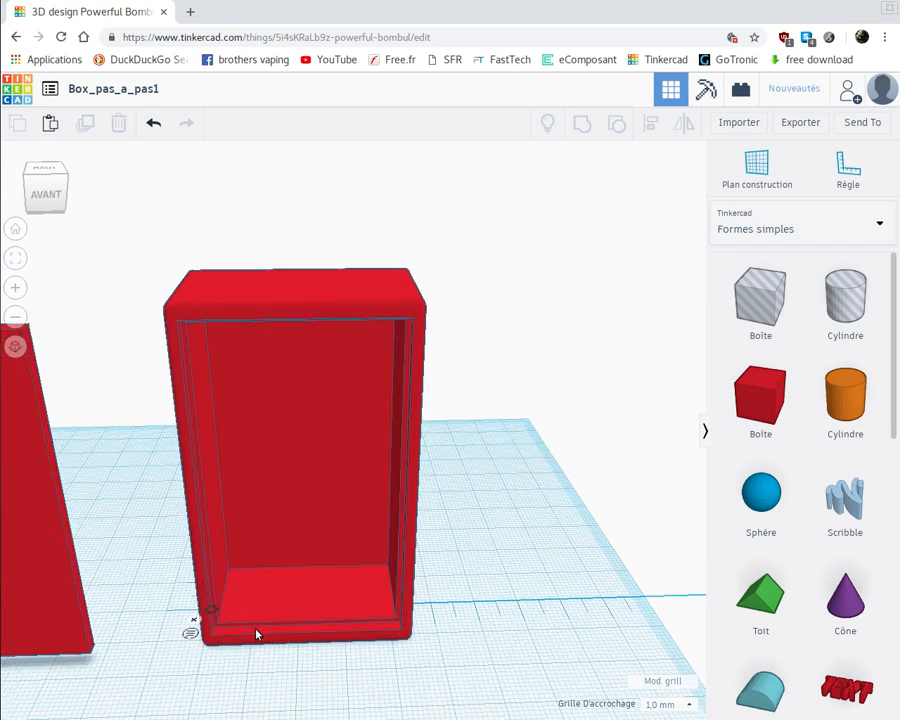
scroll(256, 634, down, 2)
scroll(256, 634, down, 3)
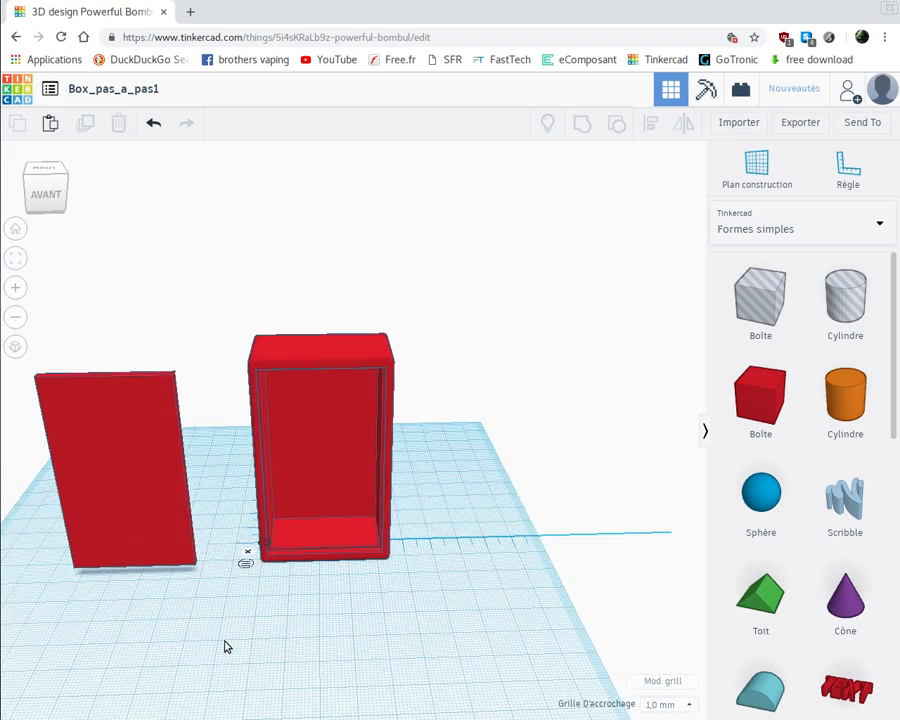
right_drag(258, 634, 227, 633)
drag(227, 632, 305, 633)
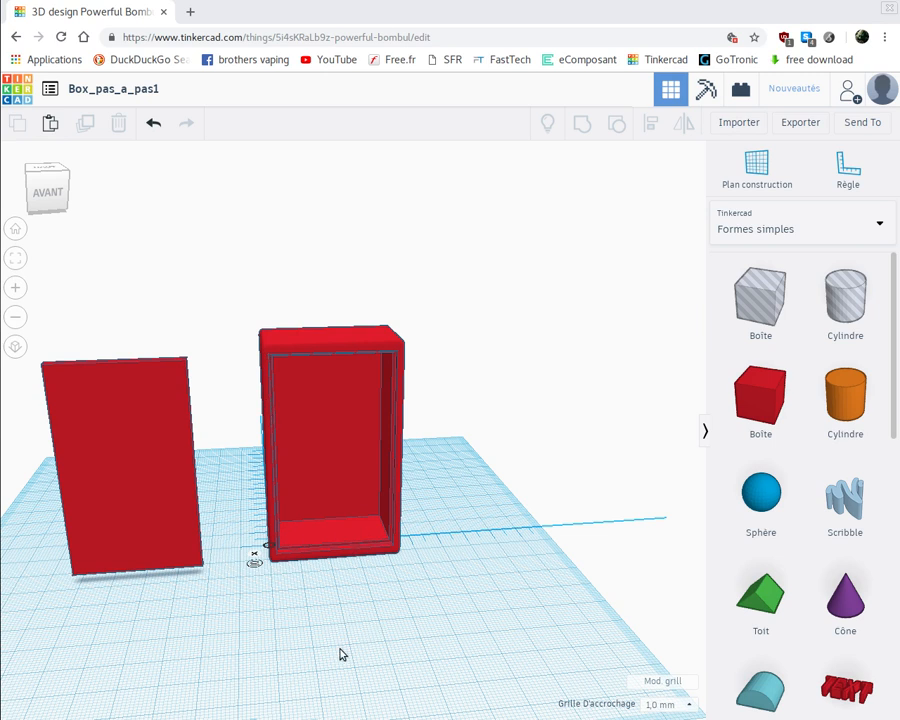
mouse_move(340, 655)
right_down()
mouse_move(327, 655)
mouse_move(355, 663)
mouse_move(356, 653)
right_up()
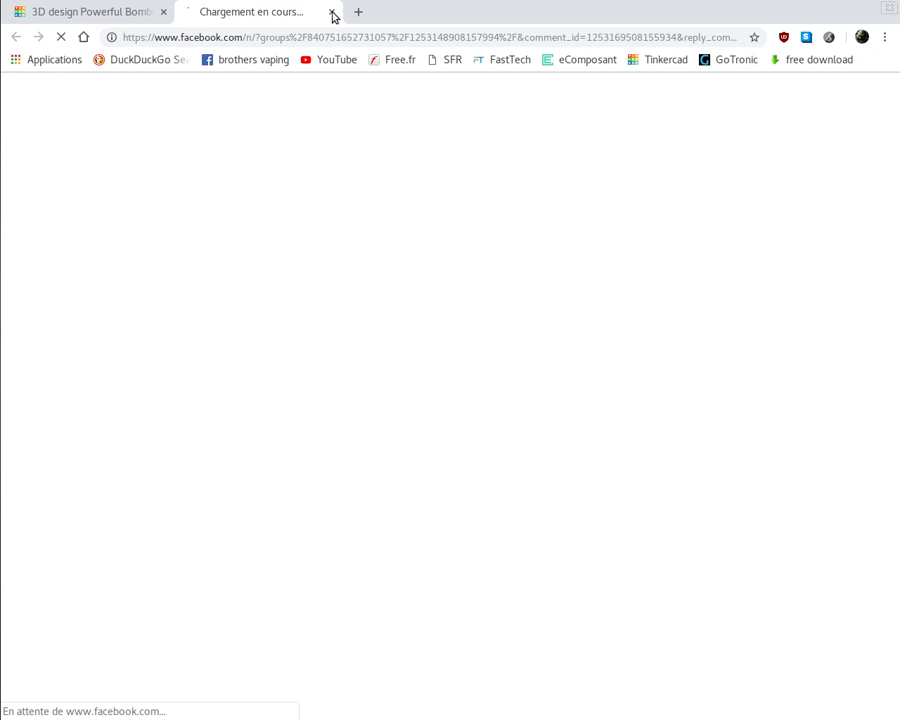
click(332, 12)
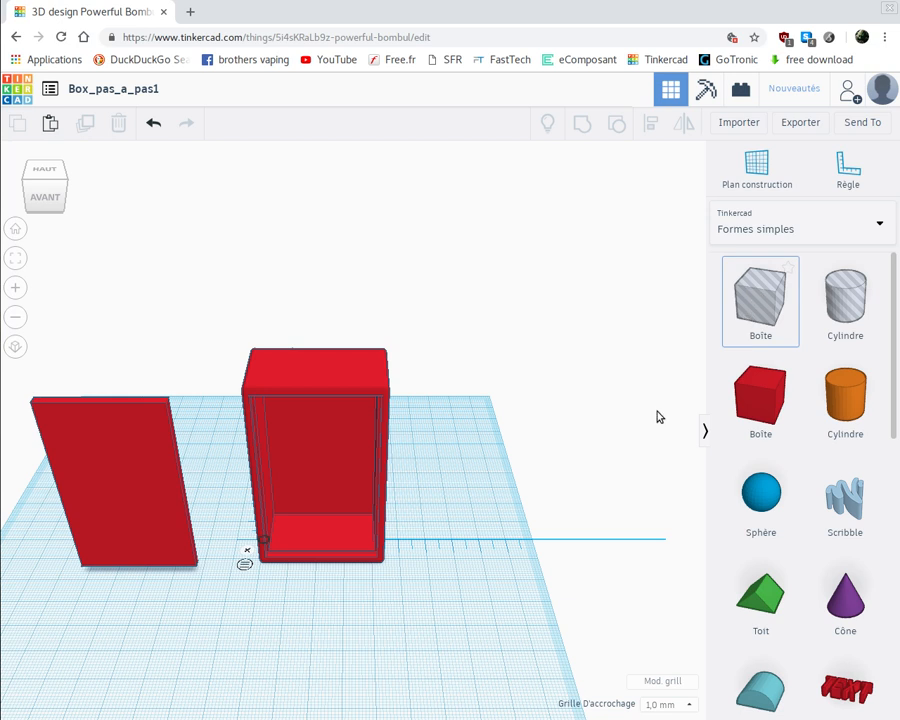
Place a box hole on the workplane in front of the case and set its width to 38 mm
drag(389, 631, 266, 531)
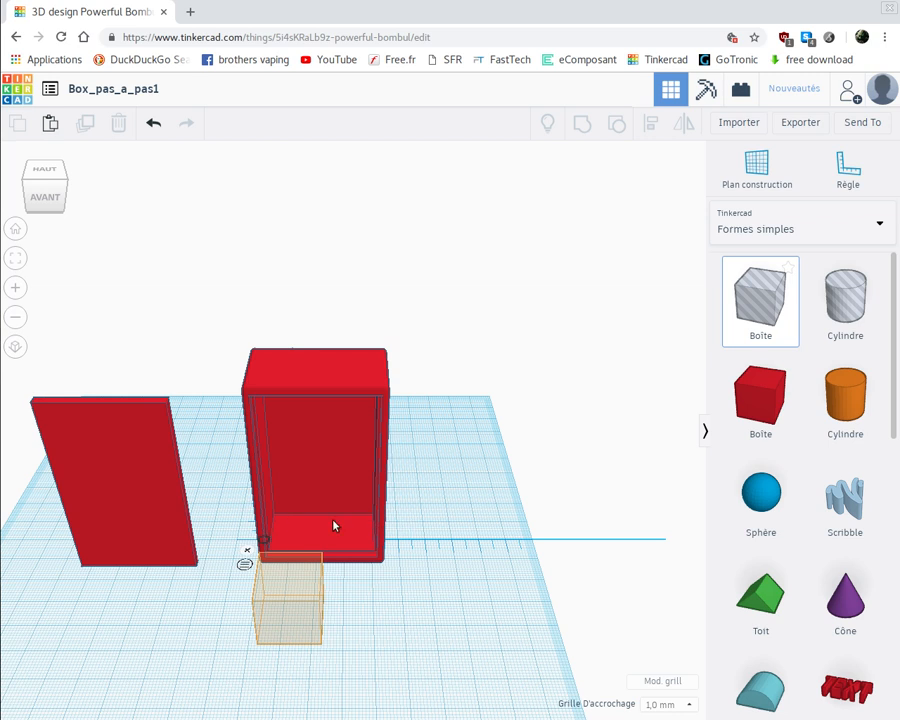
drag(297, 588, 297, 590)
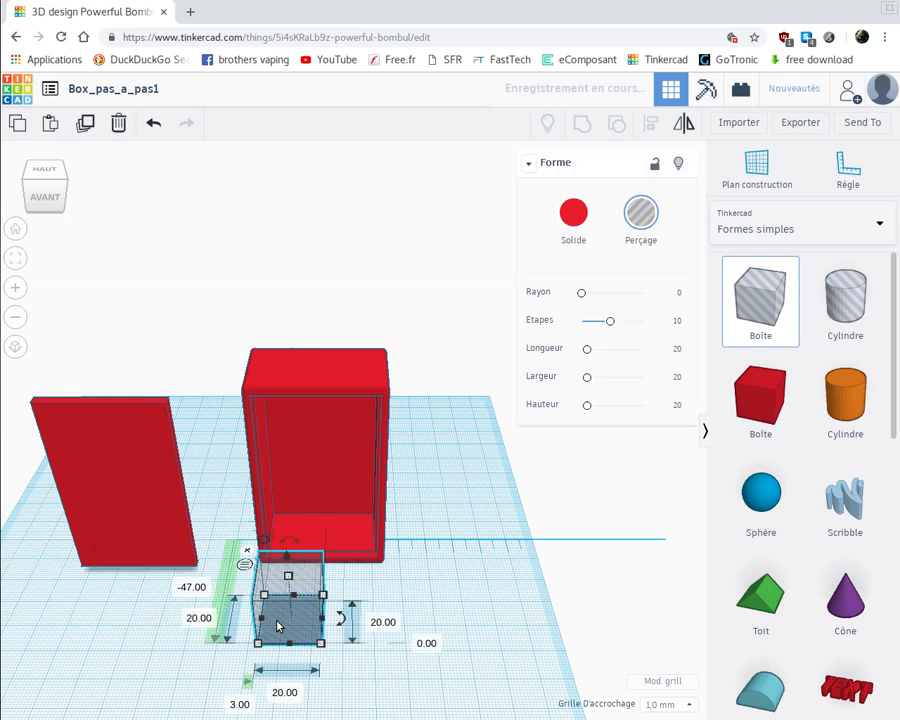
click(295, 694)
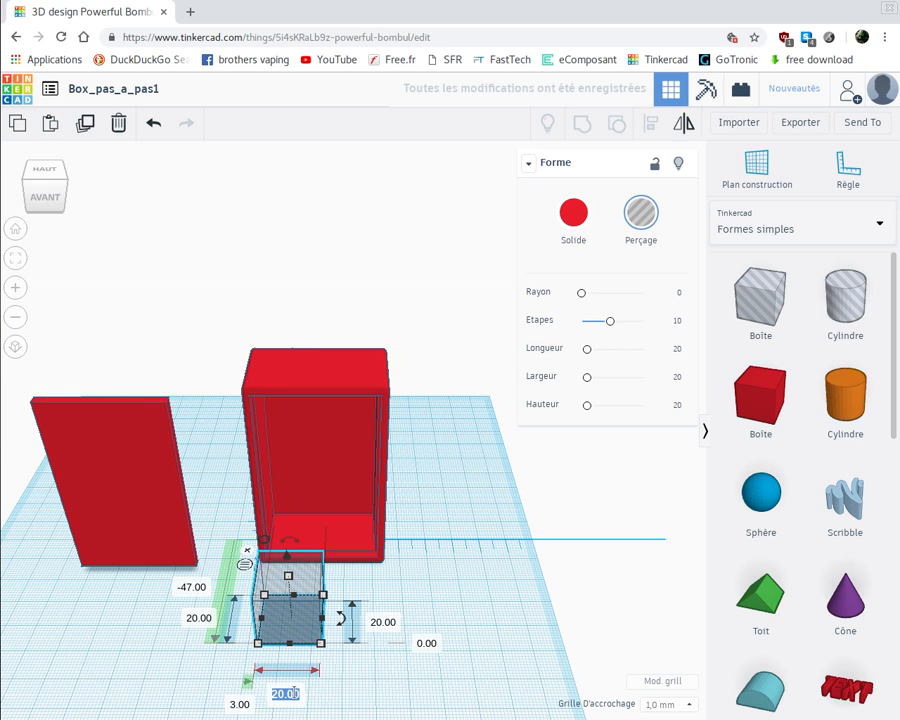
text(38)
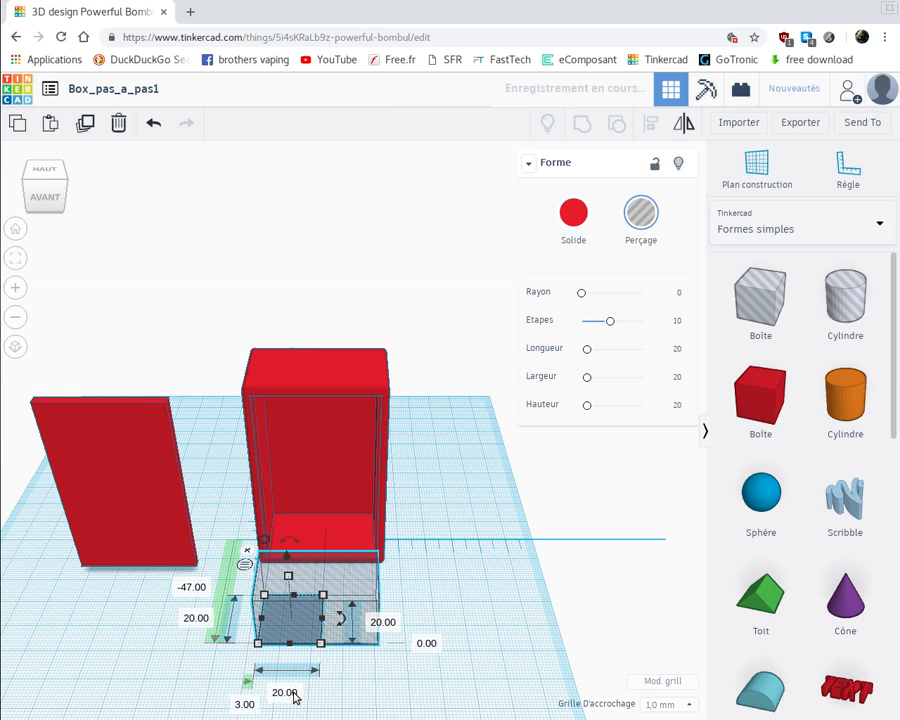
key(Return)
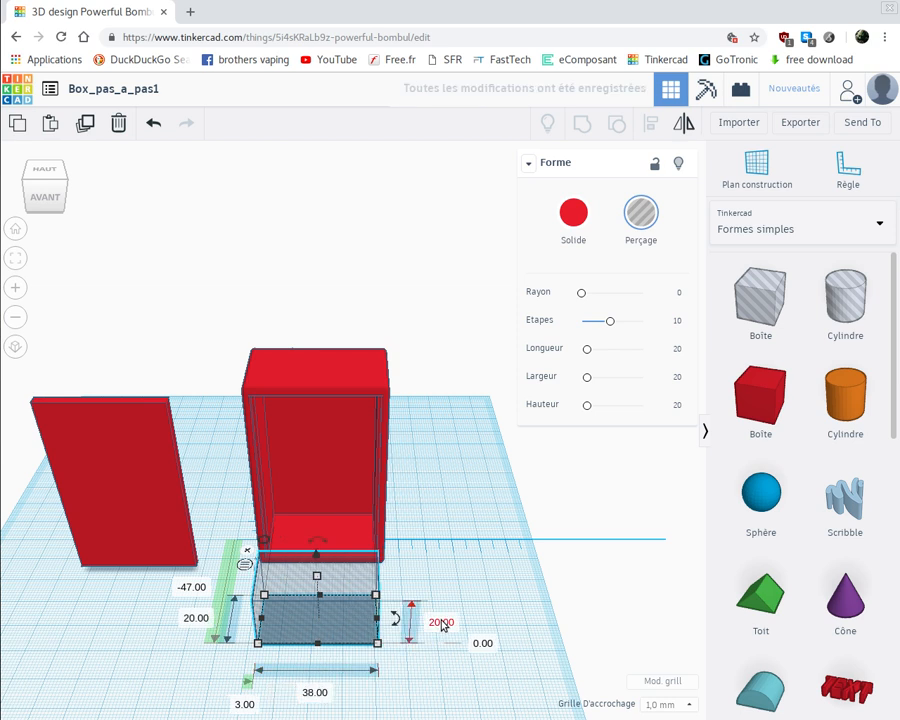
Set the box hole's height to 1 mm and its depth to 12 mm
click(441, 624)
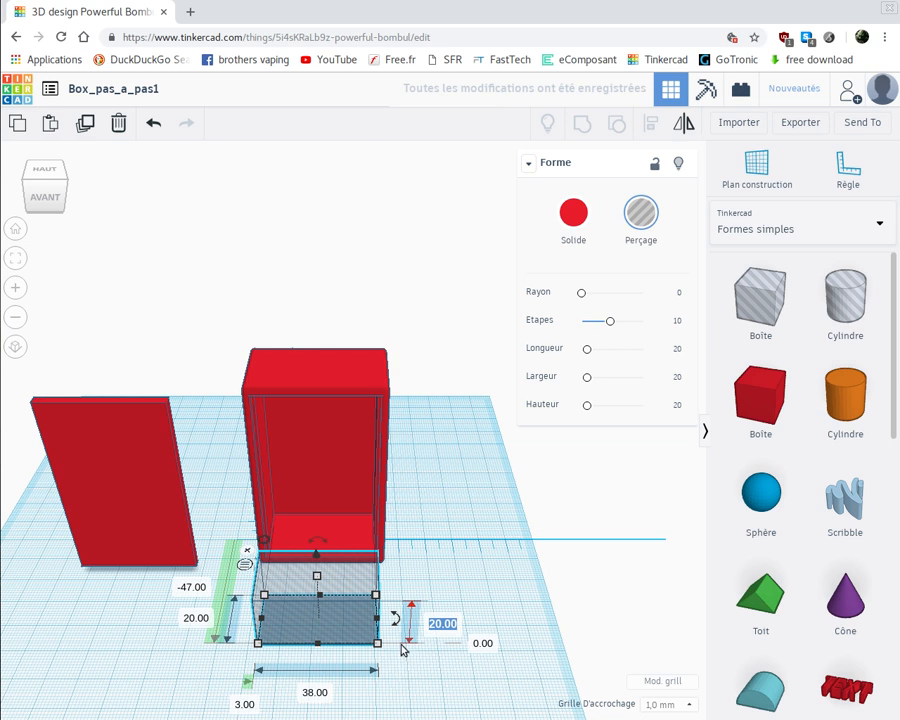
right_drag(401, 645, 402, 640)
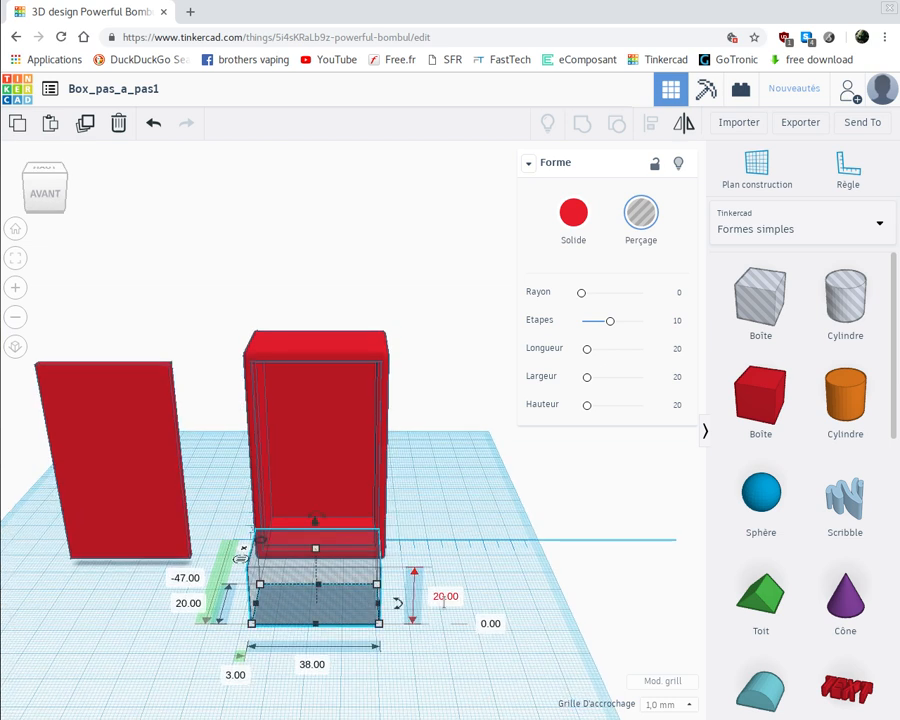
click(443, 599)
text(1)
key(Return)
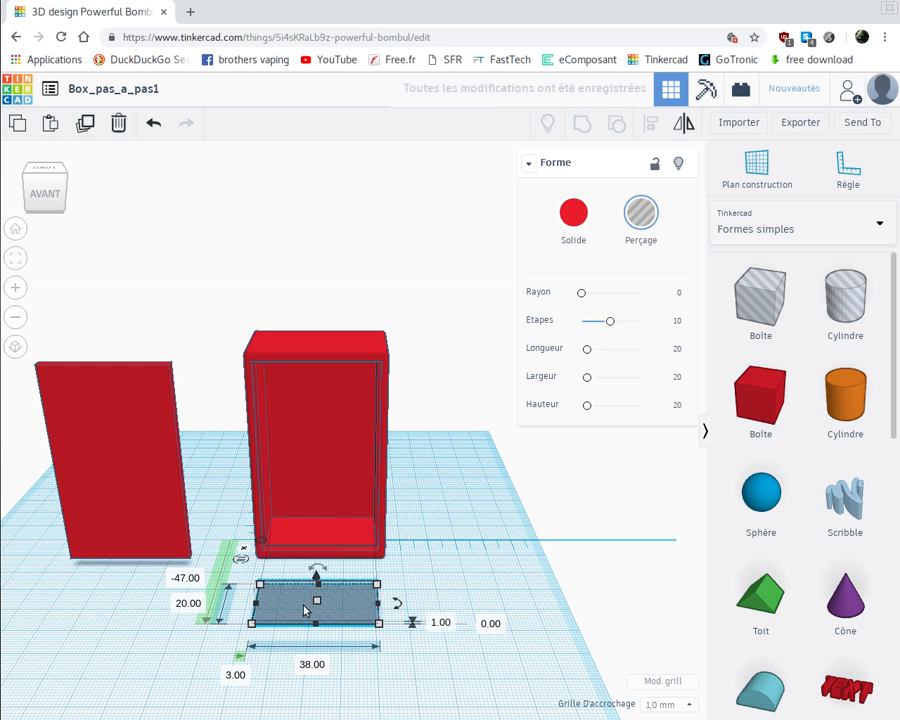
click(192, 604)
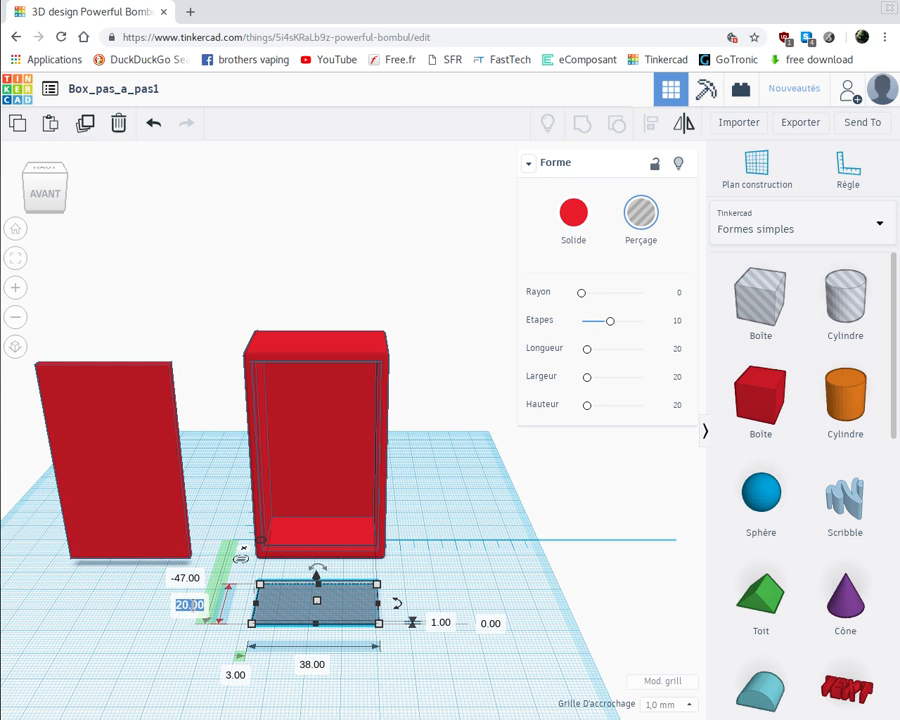
text(12)
key(Return)
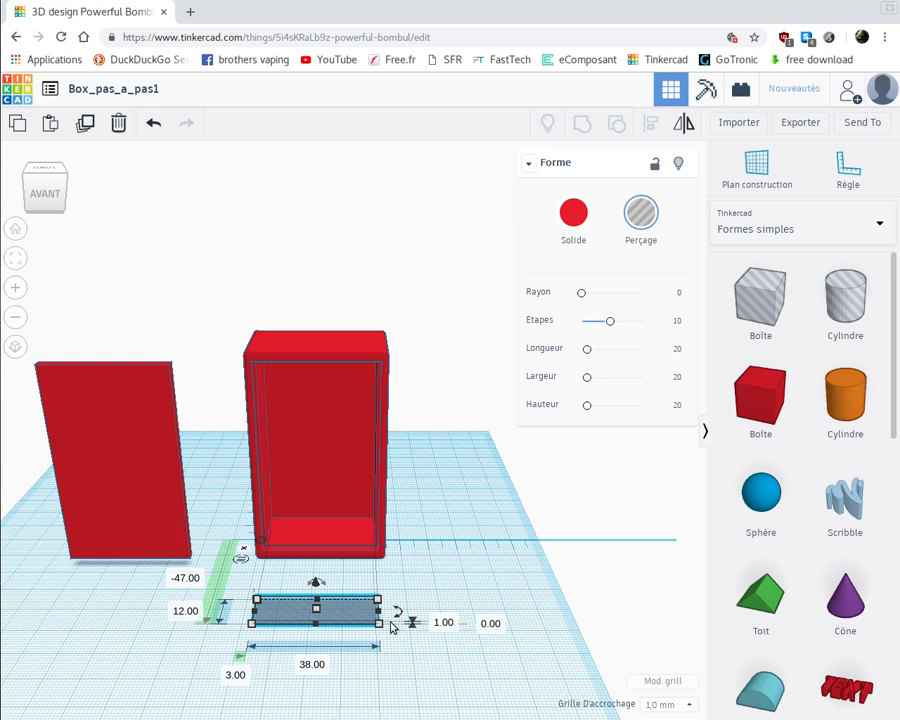
Raise the flat box hole 3 mm above the workplane and move it onto the case's inner floor, 3 mm sideways from the ruler origin
drag(305, 612, 310, 572)
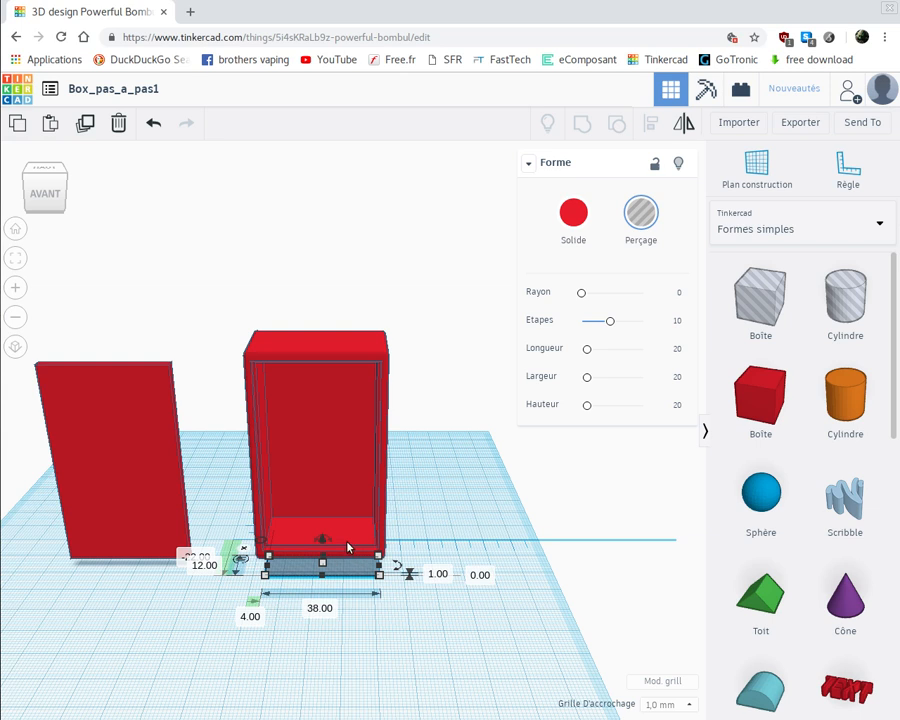
click(476, 576)
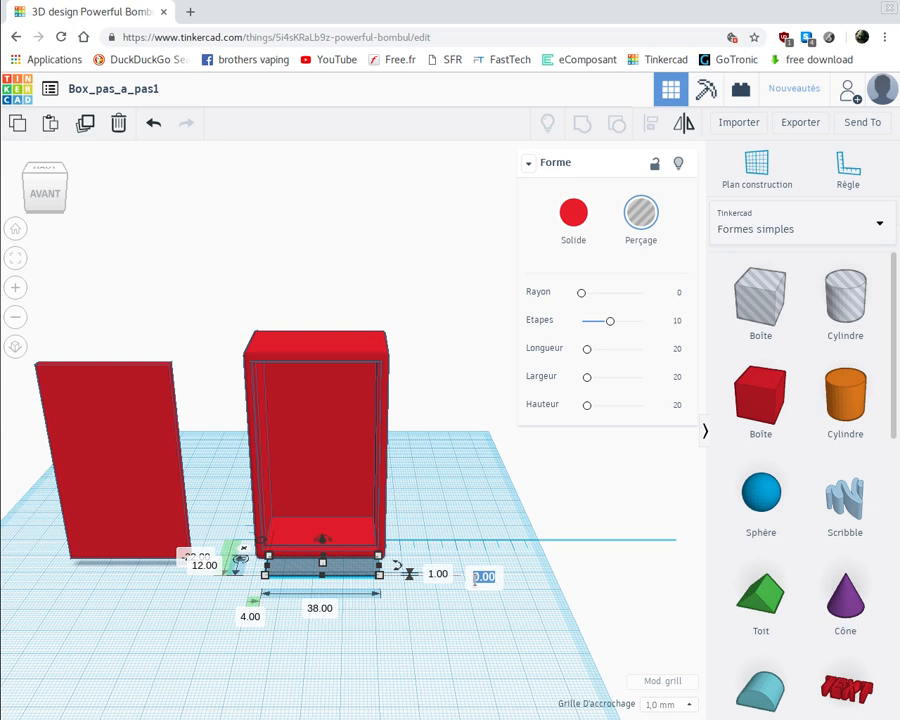
text(3)
key(Return)
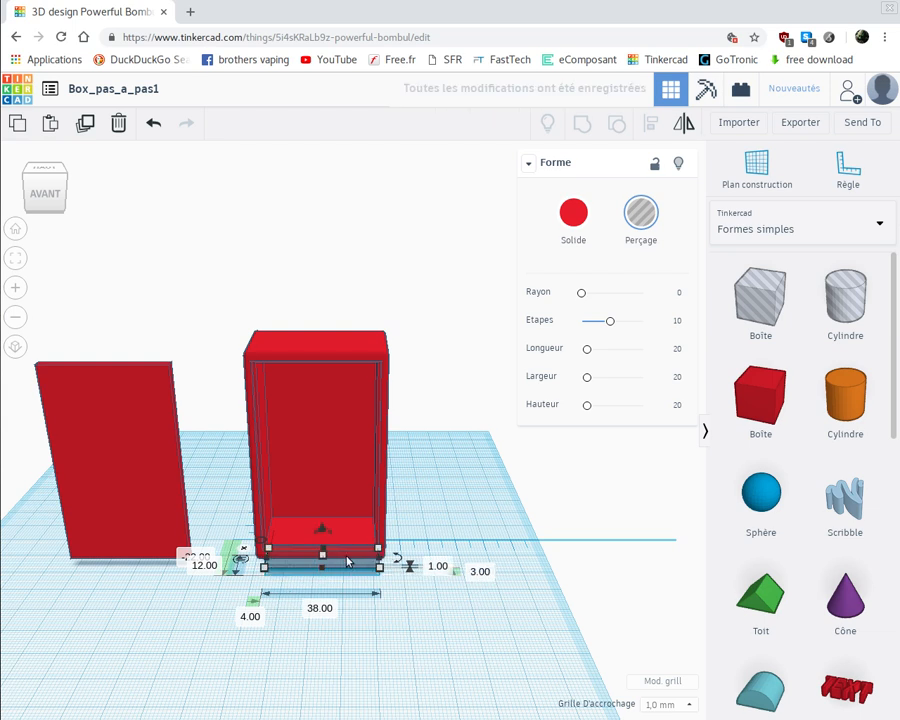
drag(347, 562, 345, 537)
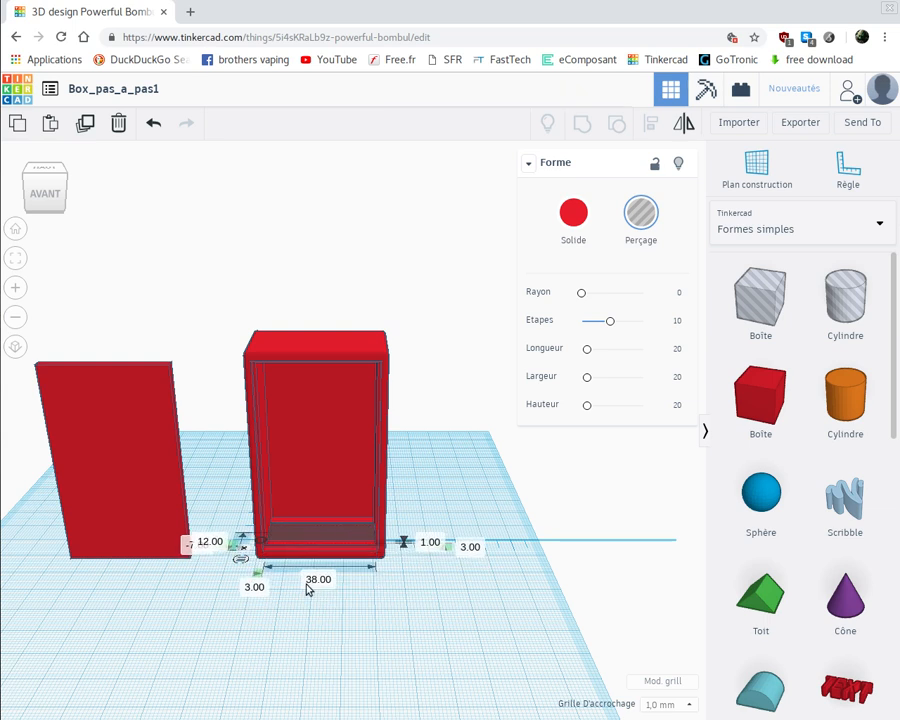
Set the flat hole's front-to-back offset from the ruler origin to -6 mm
right_drag(151, 645, 161, 679)
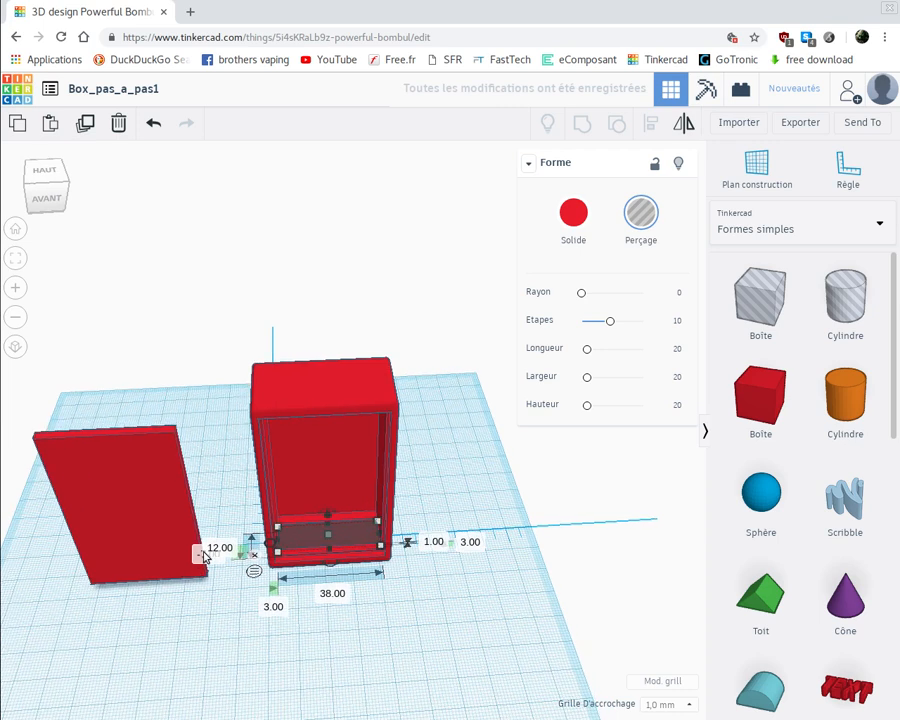
scroll(203, 586, up, 3)
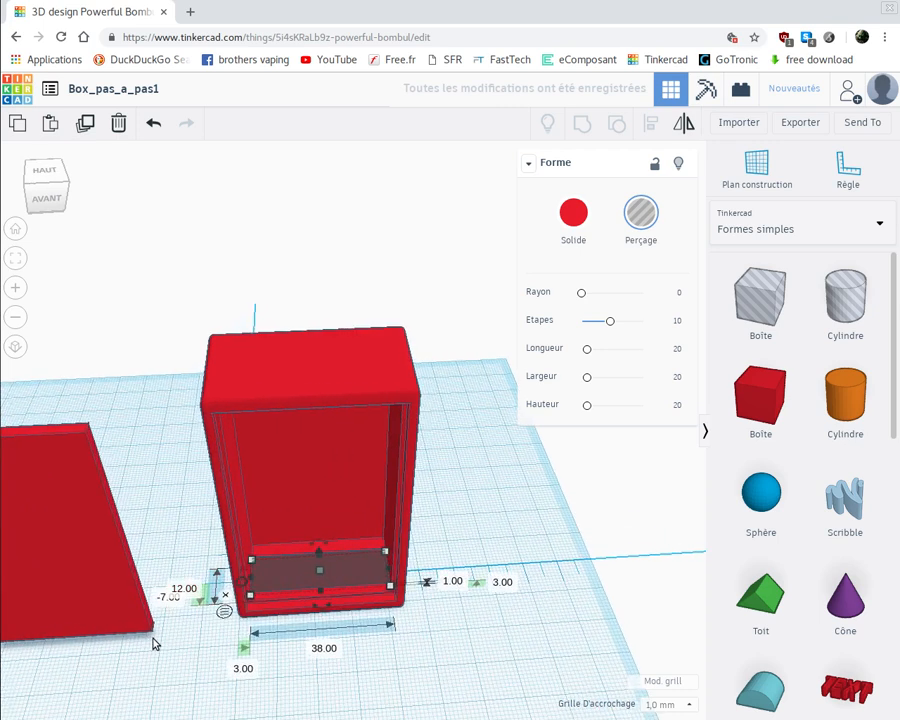
scroll(153, 642, up, 2)
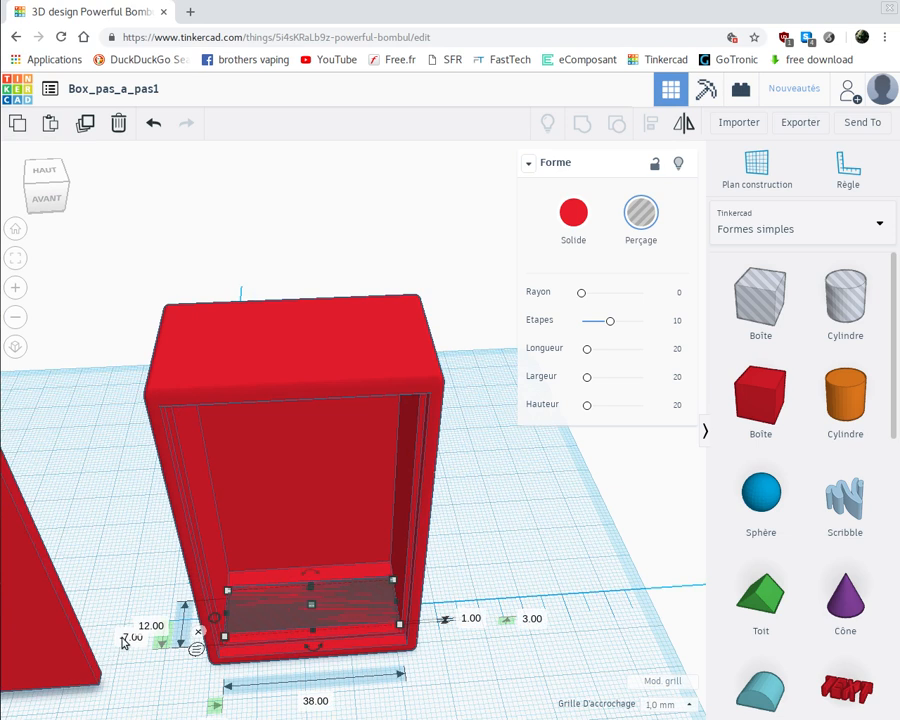
click(131, 638)
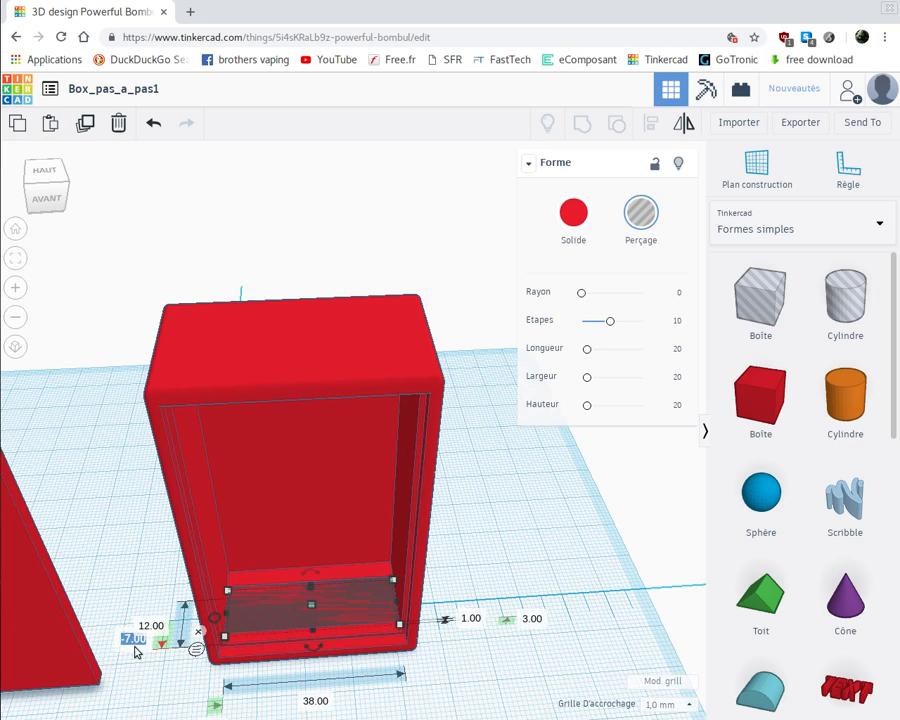
key(BackSpace)
text(-6)
key(Return)
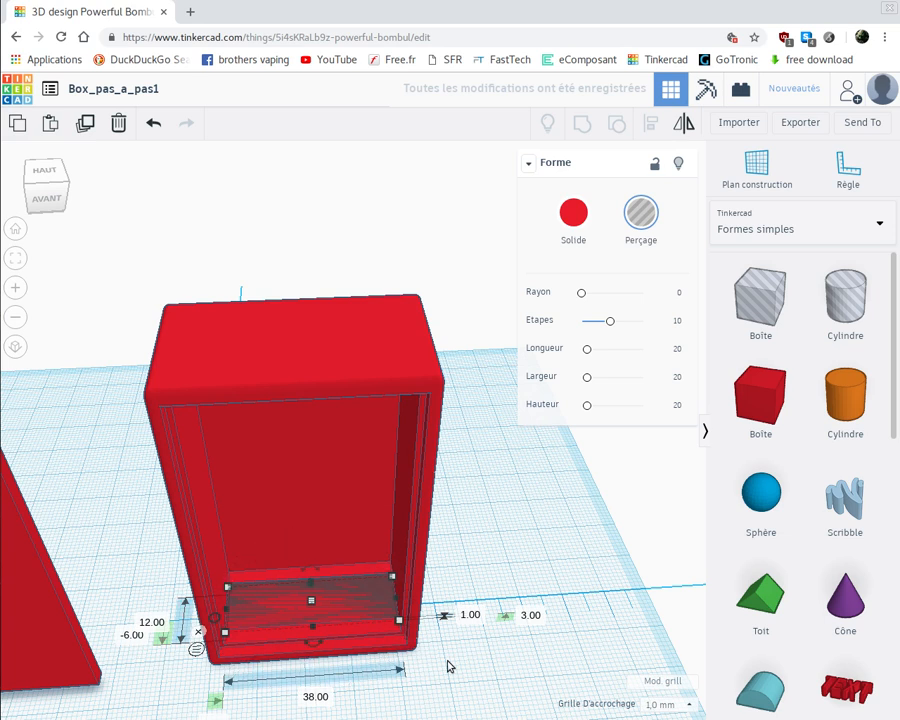
Group the flat hole with the case to cut a shallow recess into its inner floor, and check the cut
shift+click(336, 611)
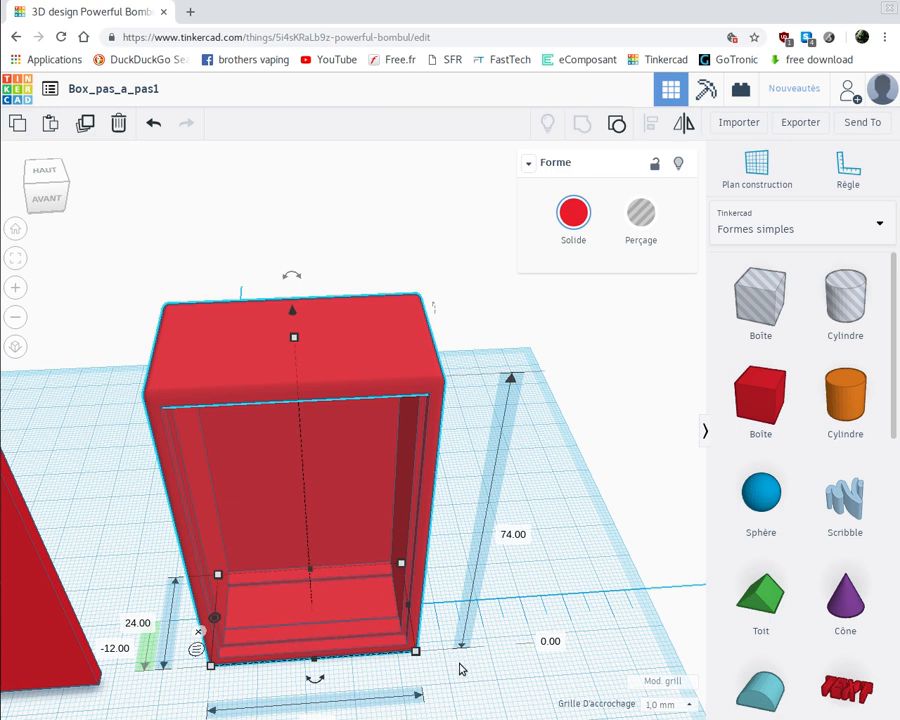
right_drag(444, 611, 446, 569)
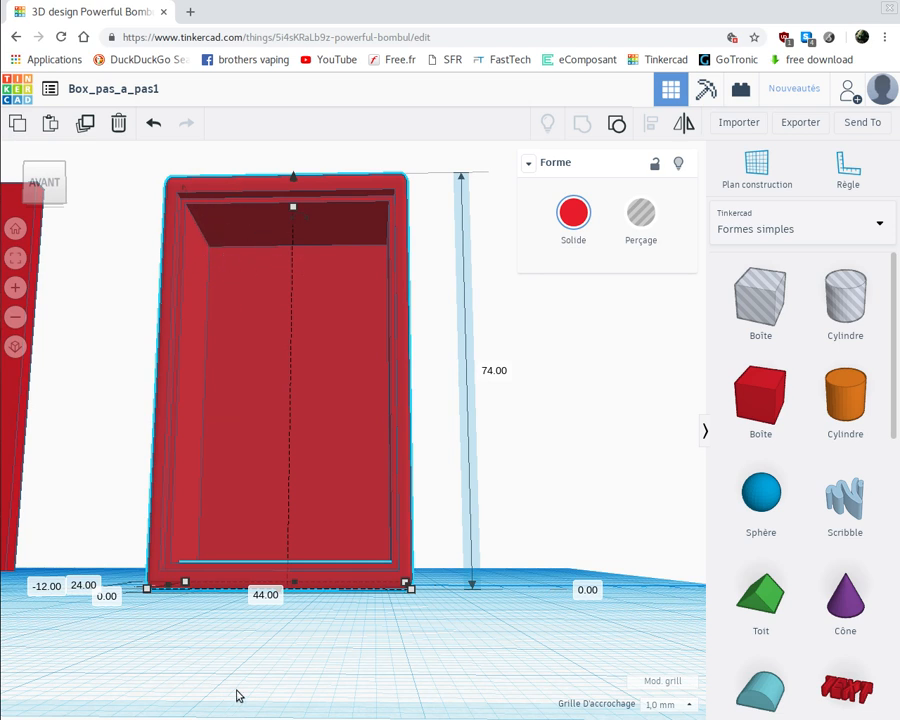
right_drag(287, 705, 175, 632)
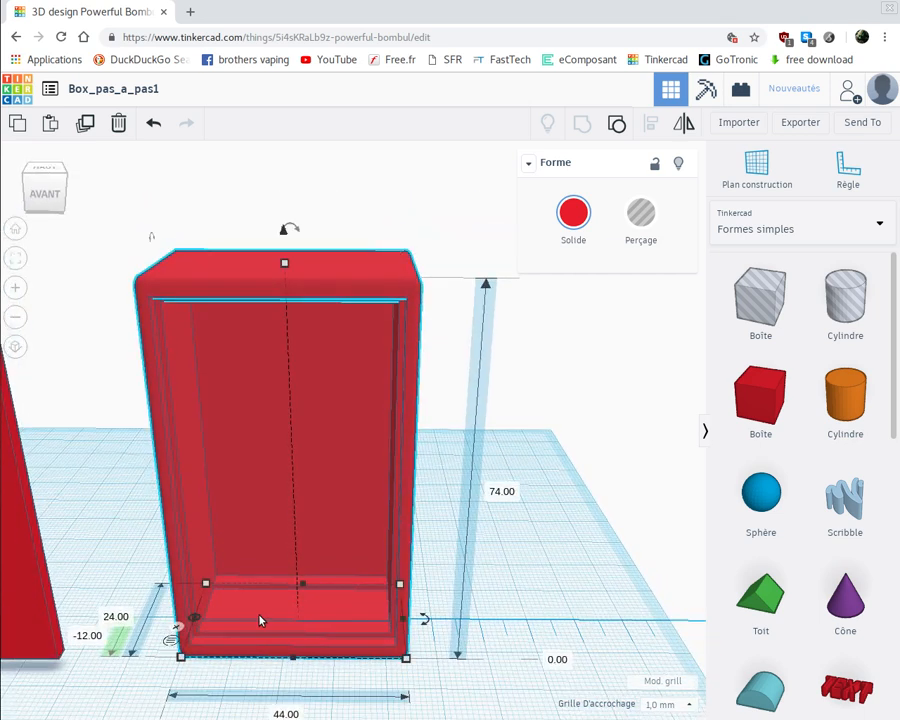
Move the case away from the ruler origin, about -43 mm sideways, and place a cylinder hole at the origin
drag(277, 621, 157, 478)
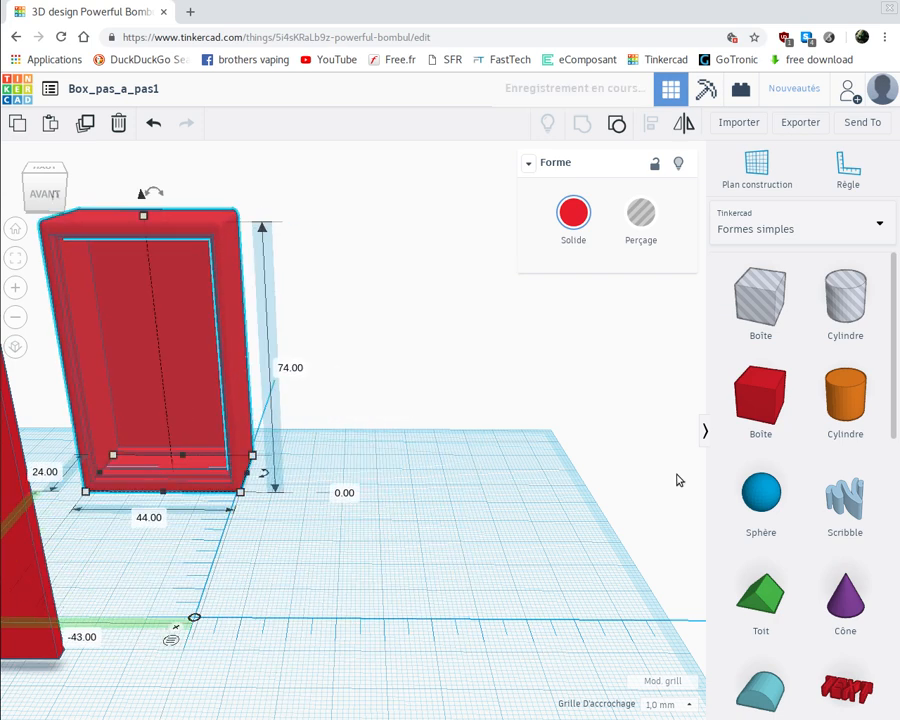
click(847, 296)
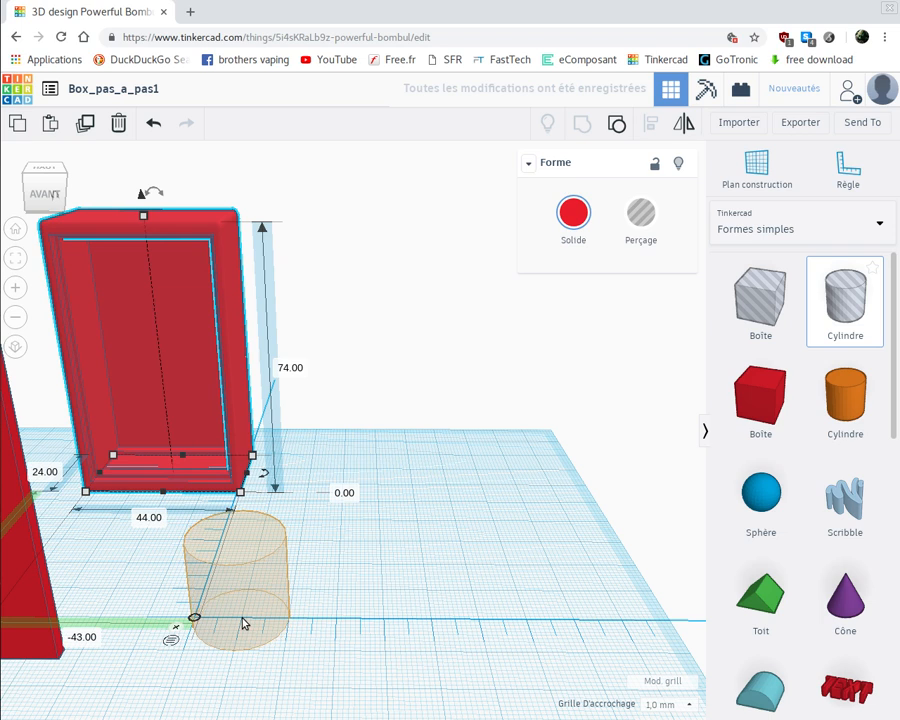
click(227, 635)
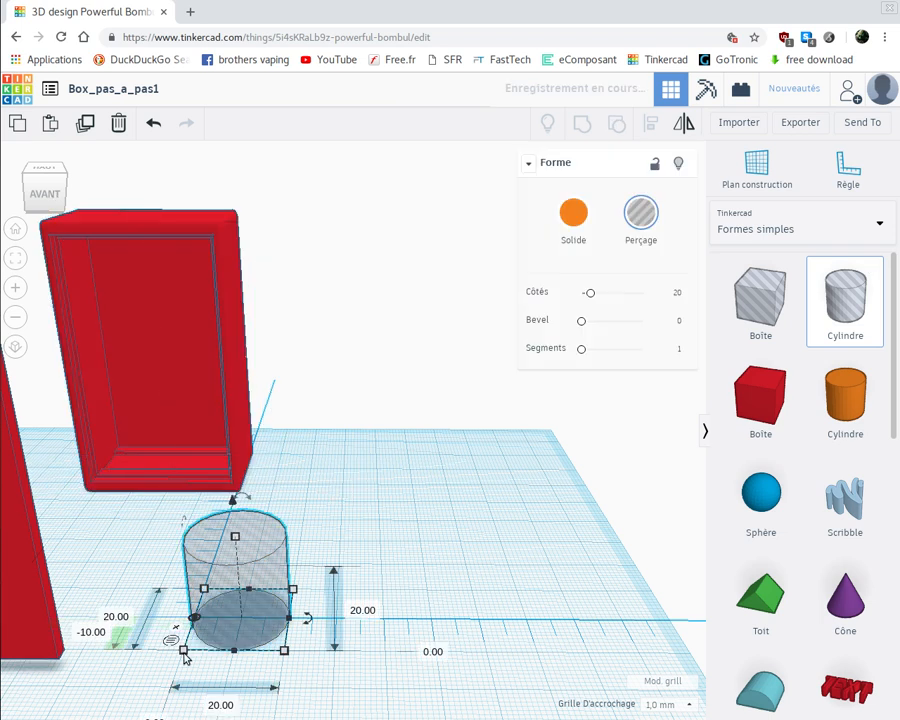
Set the cylinder hole's depth and width to 19 mm each
click(123, 616)
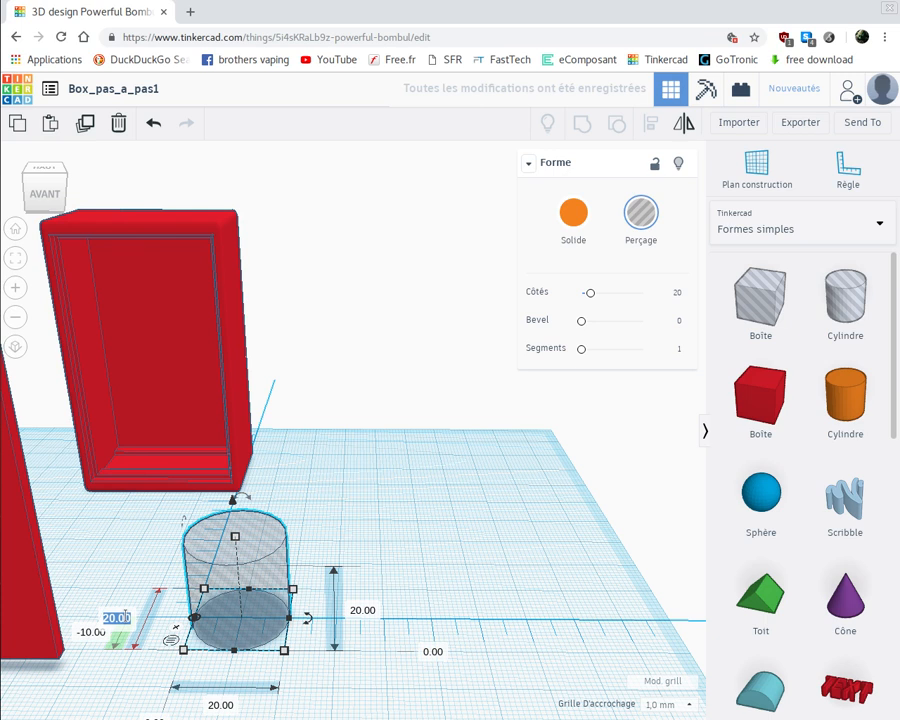
text(19)
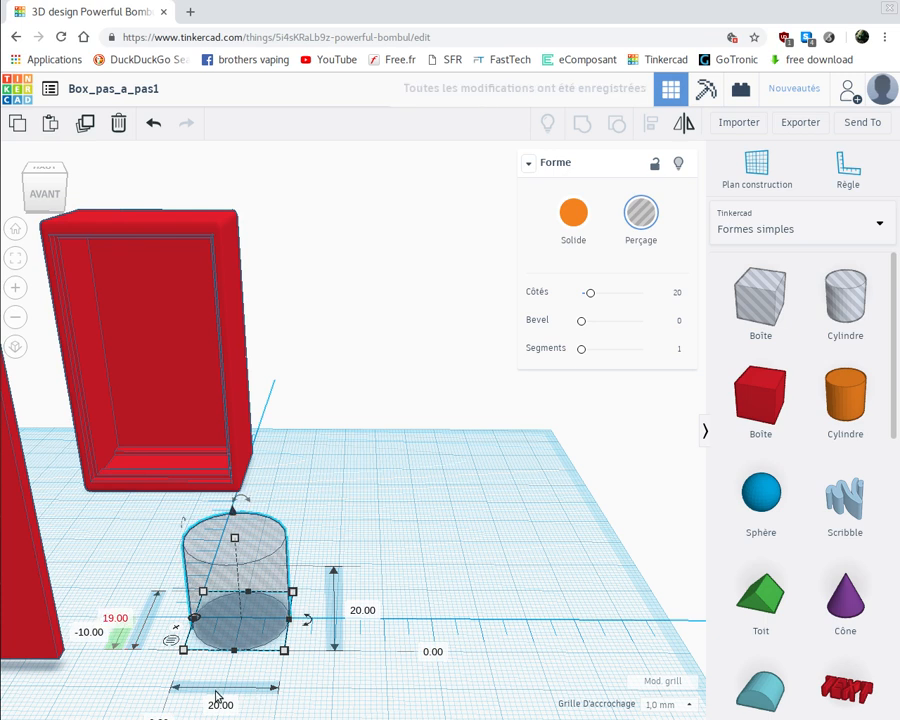
click(221, 704)
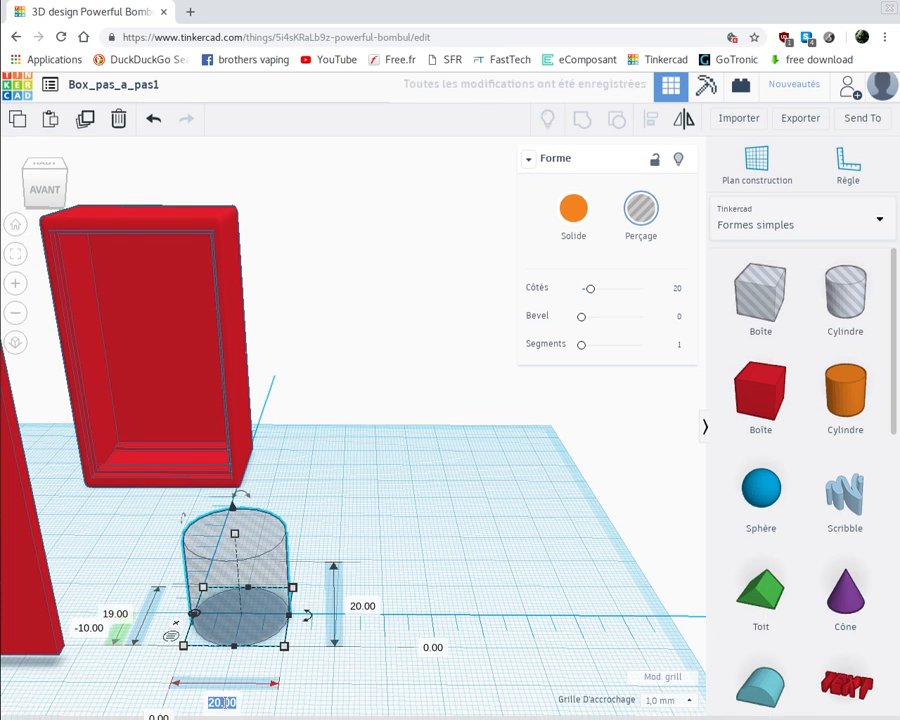
text(19)
key(Return)
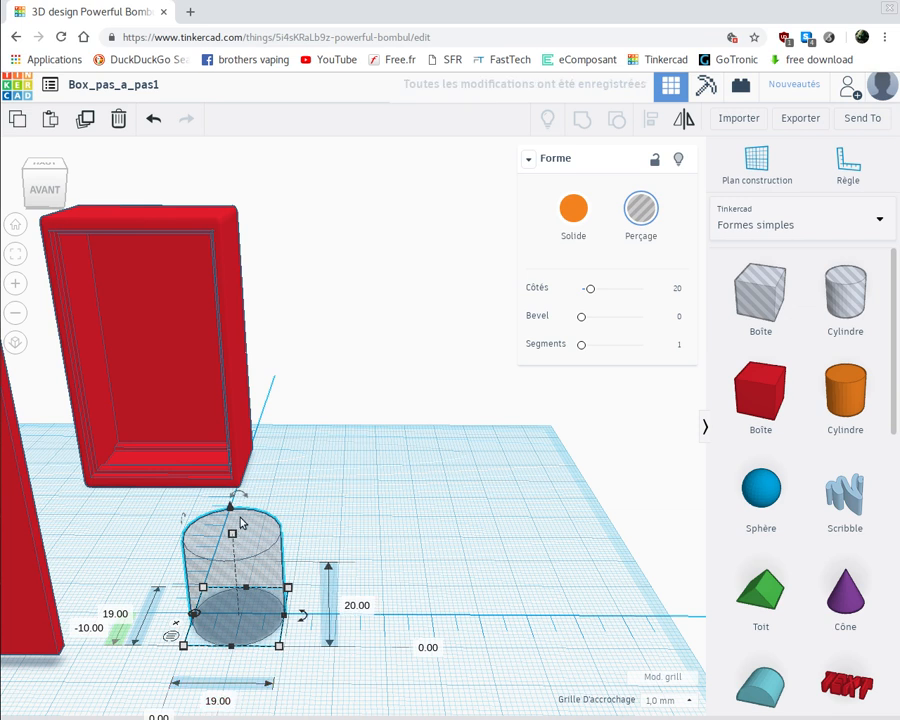
Smooth the cylinder hole to 64 sides and set its height to 1 mm
right_drag(304, 645, 317, 716)
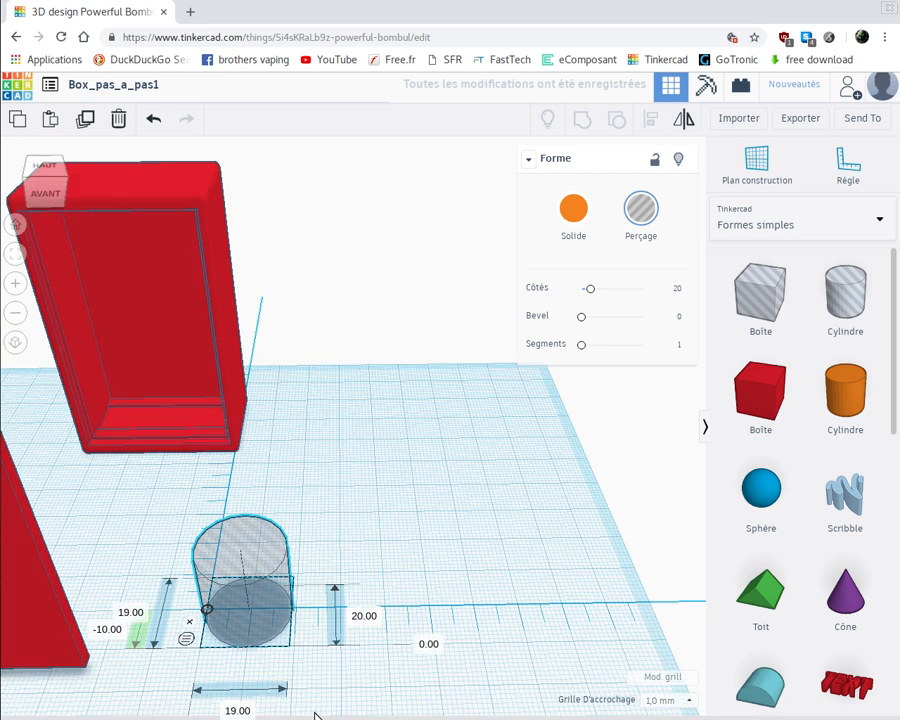
click(230, 521)
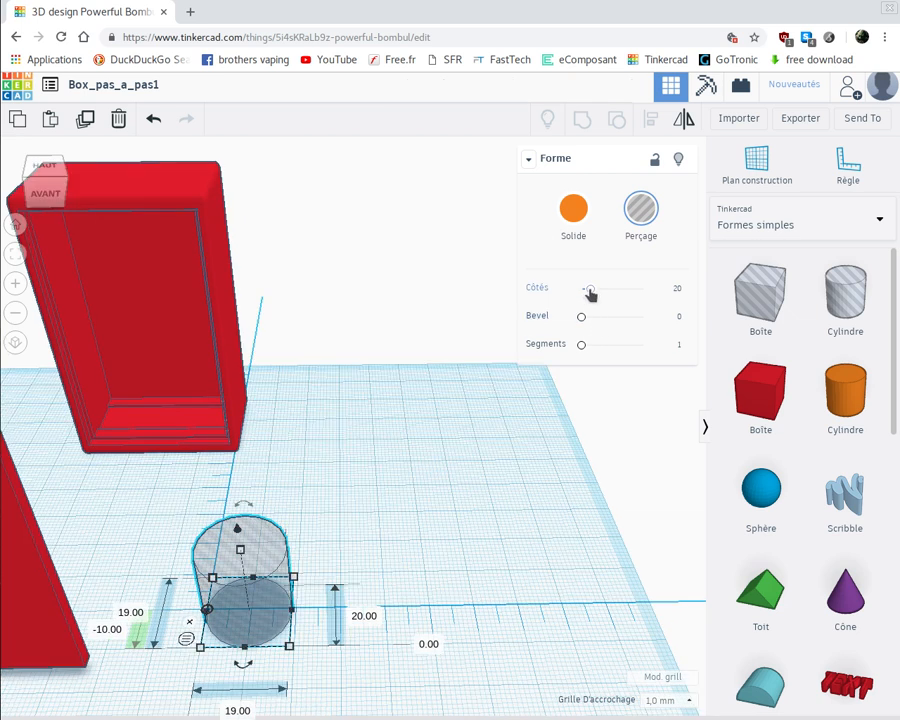
drag(590, 292, 681, 245)
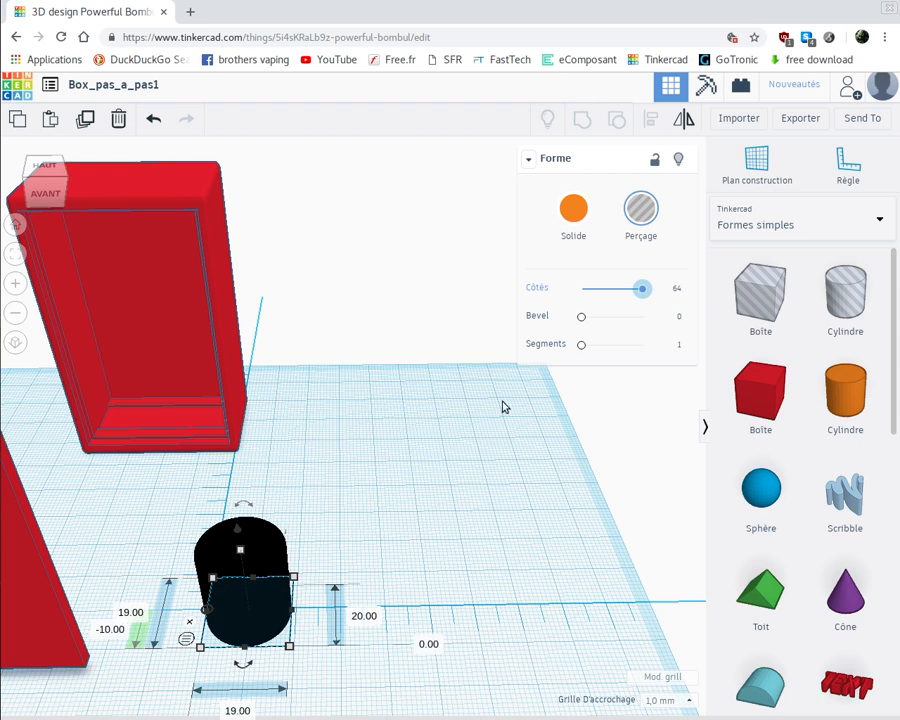
click(365, 617)
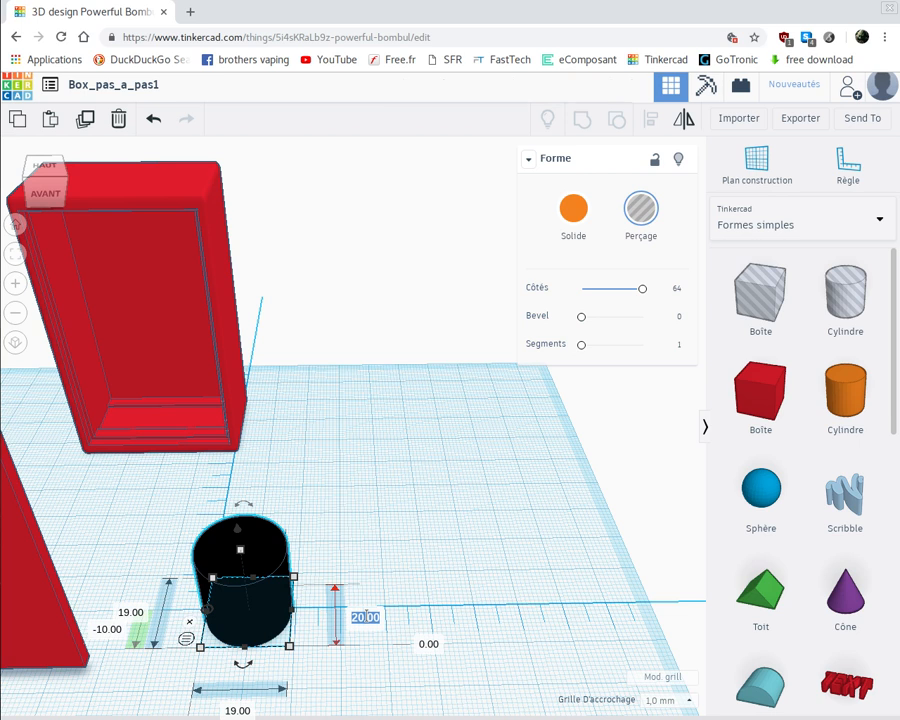
key(BackSpace)
text(1)
key(Return)
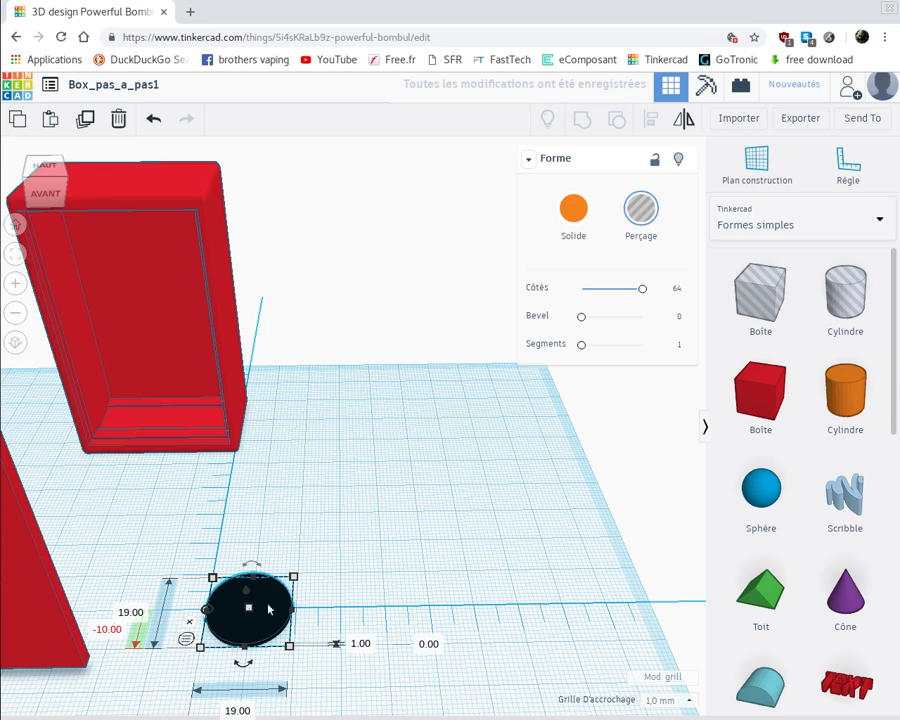
key(Tab)
key(Return)
Set the flat cylinder hole's front-to-back offset from the ruler origin to -9.5 mm
click(109, 630)
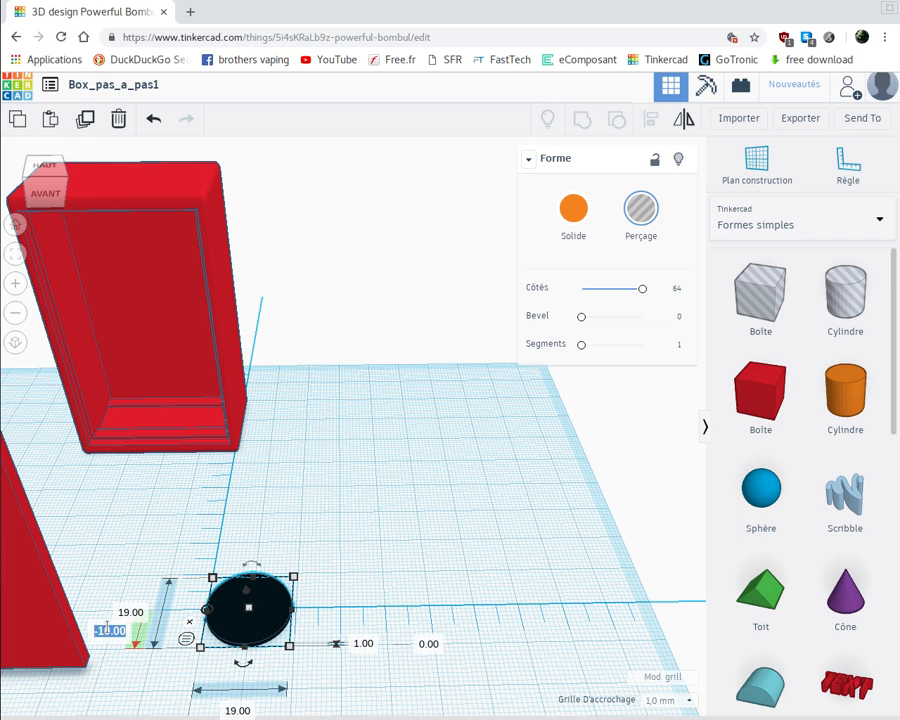
key(BackSpace)
key(Return)
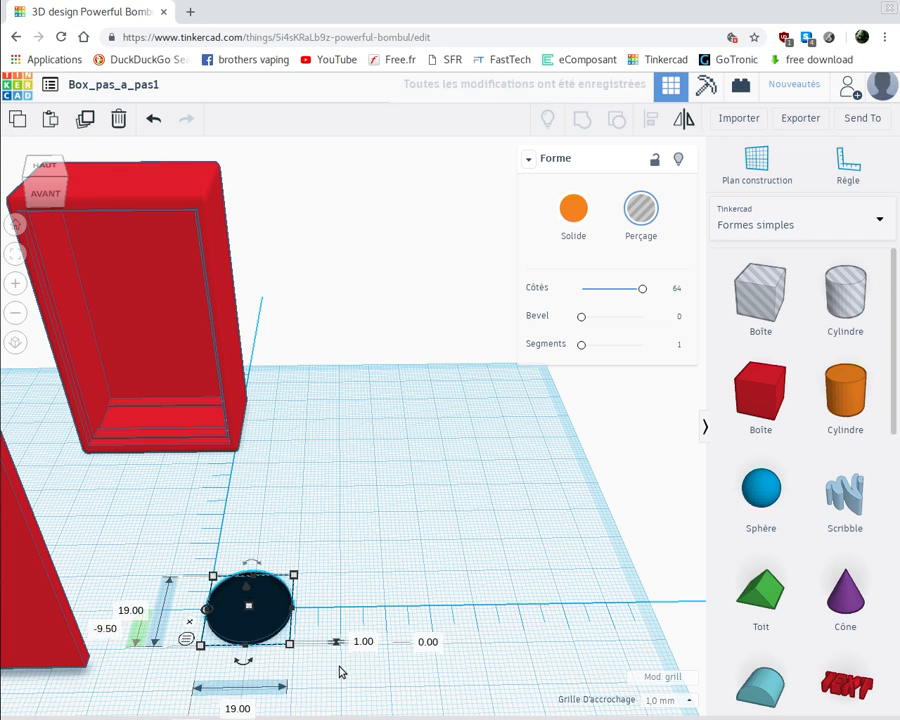
right_drag(347, 707, 307, 650)
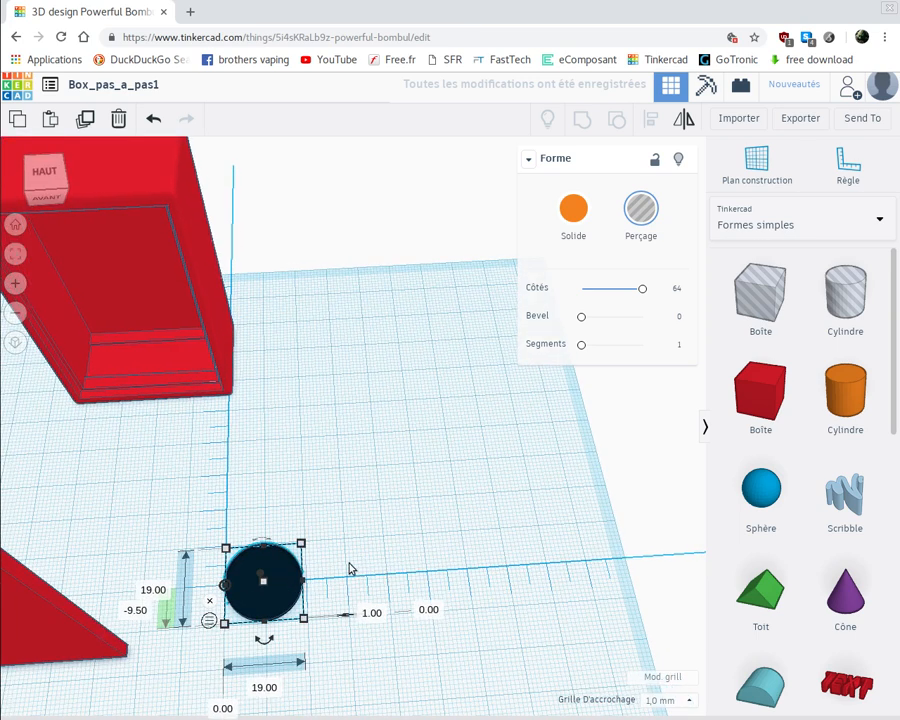
click(342, 656)
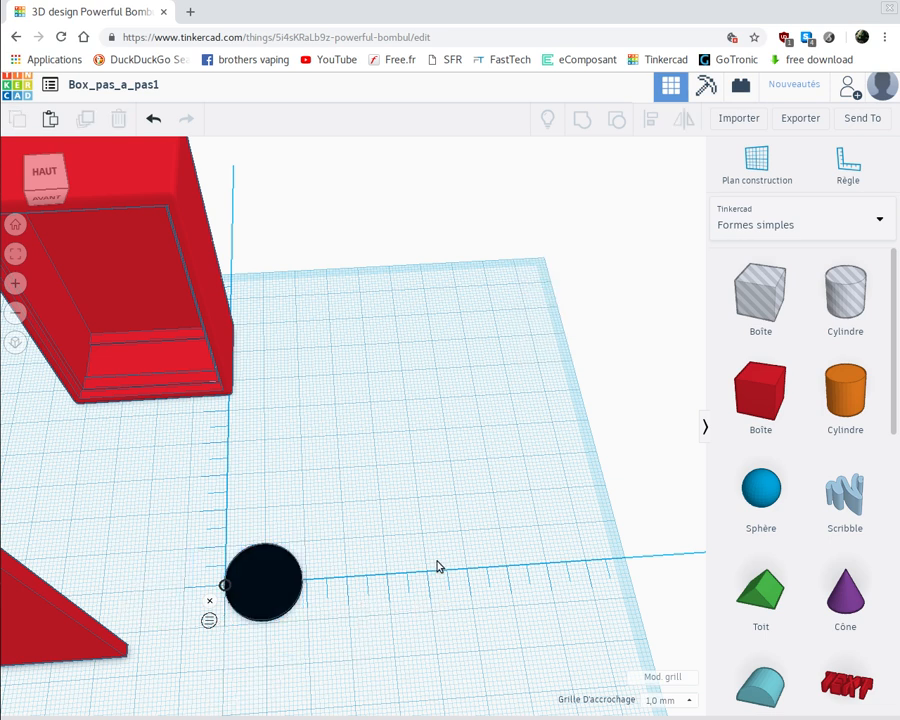
Place a box hole beside the flat cylinder hole and make it 12 mm deep and 1 mm high
drag(769, 298, 362, 583)
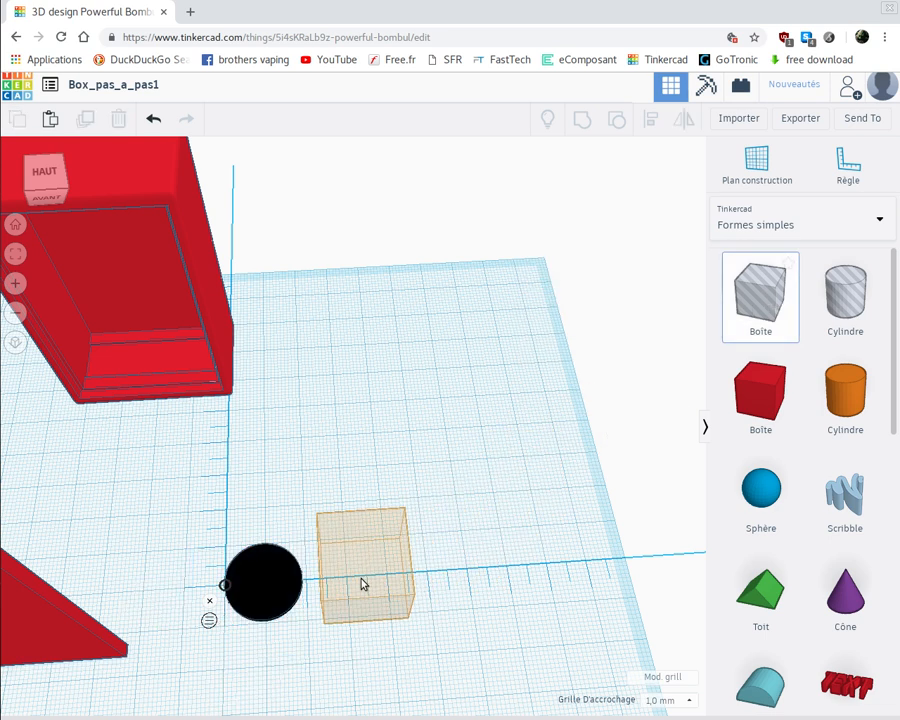
click(250, 588)
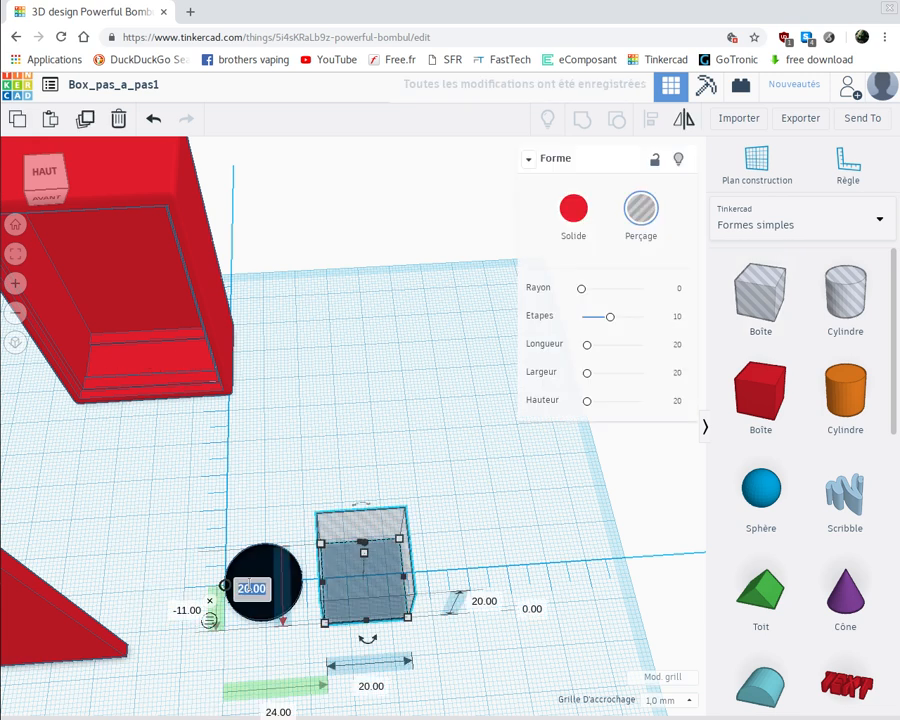
text(12)
key(Return)
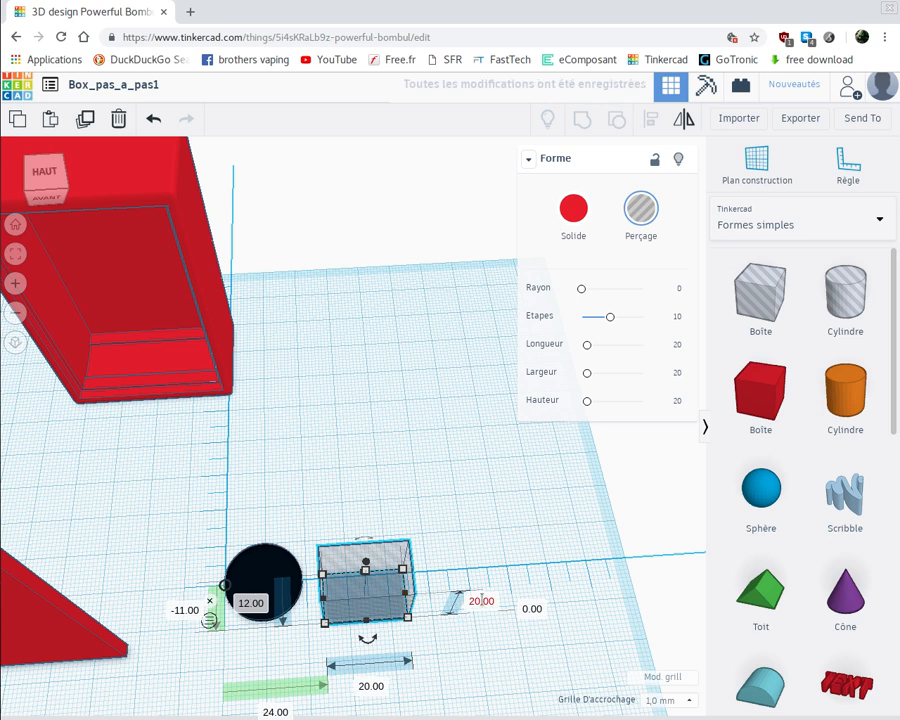
click(481, 600)
text(1)
key(Return)
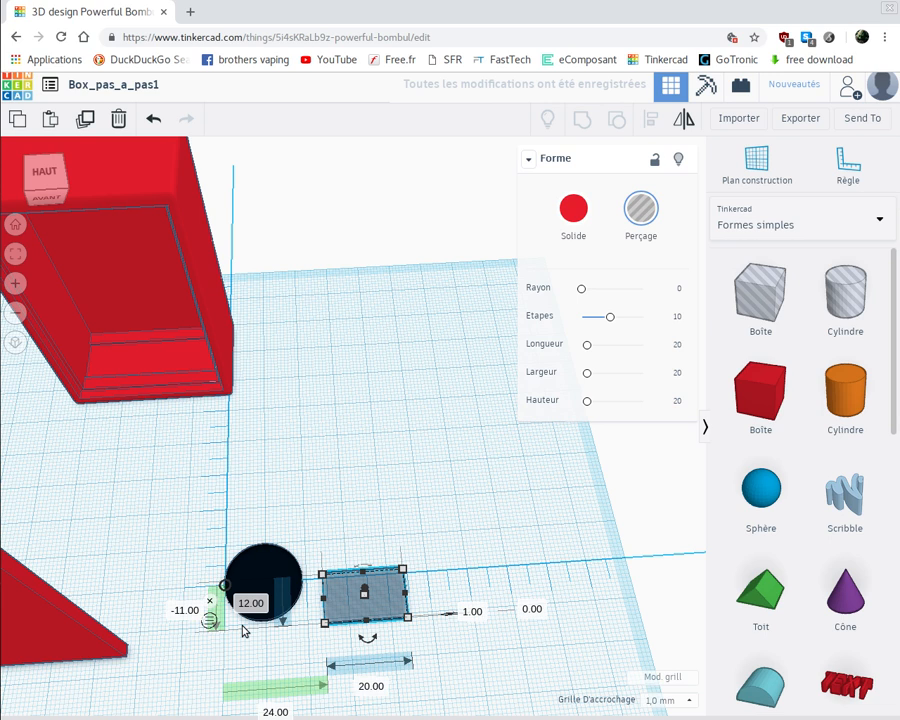
Set the box hole's front-to-back offset from the ruler origin to -6 mm
click(186, 611)
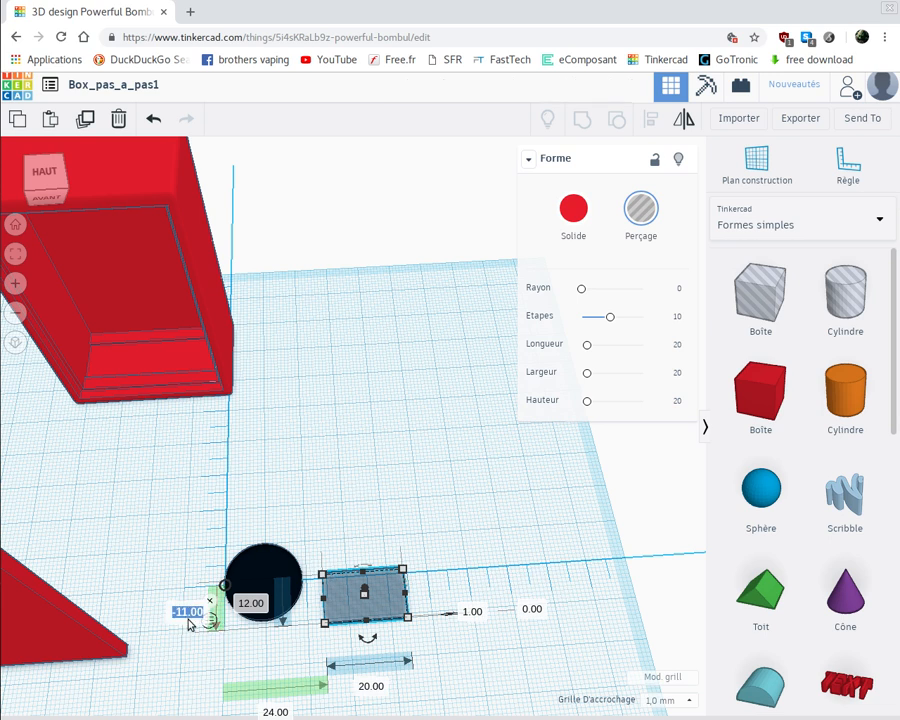
text(-6)
key(Return)
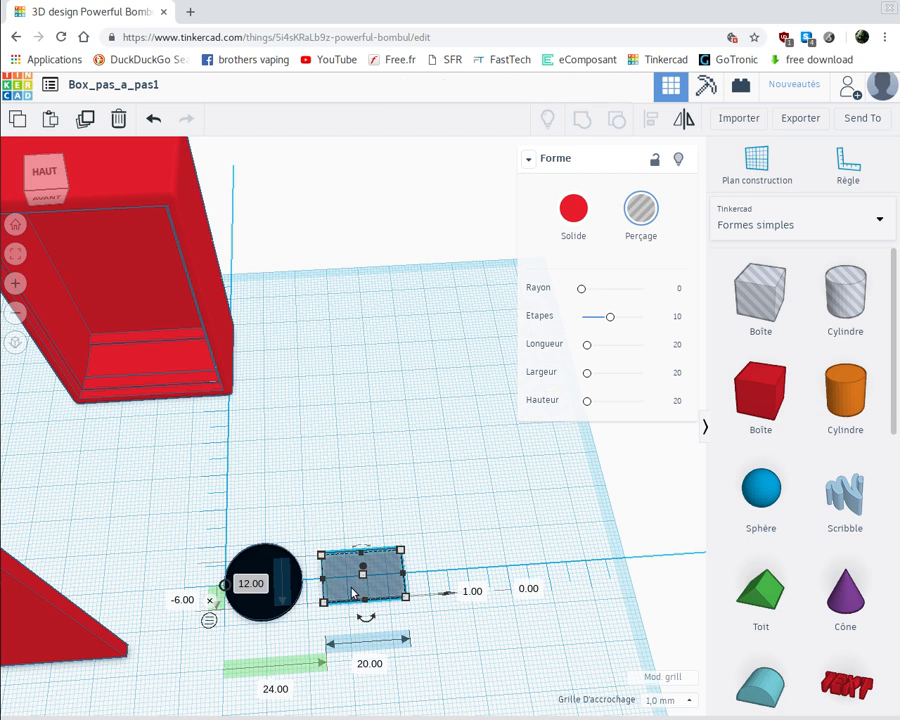
Move the box hole towards the cylinder hole and set its sideways offset from the ruler origin to 18 mm
drag(352, 592, 317, 597)
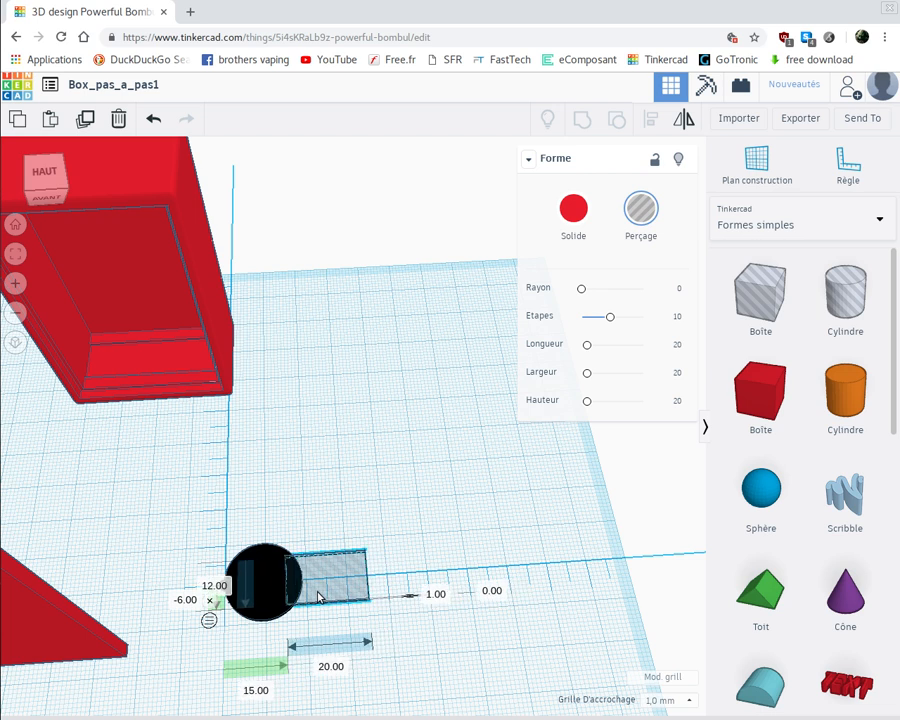
drag(317, 597, 317, 597)
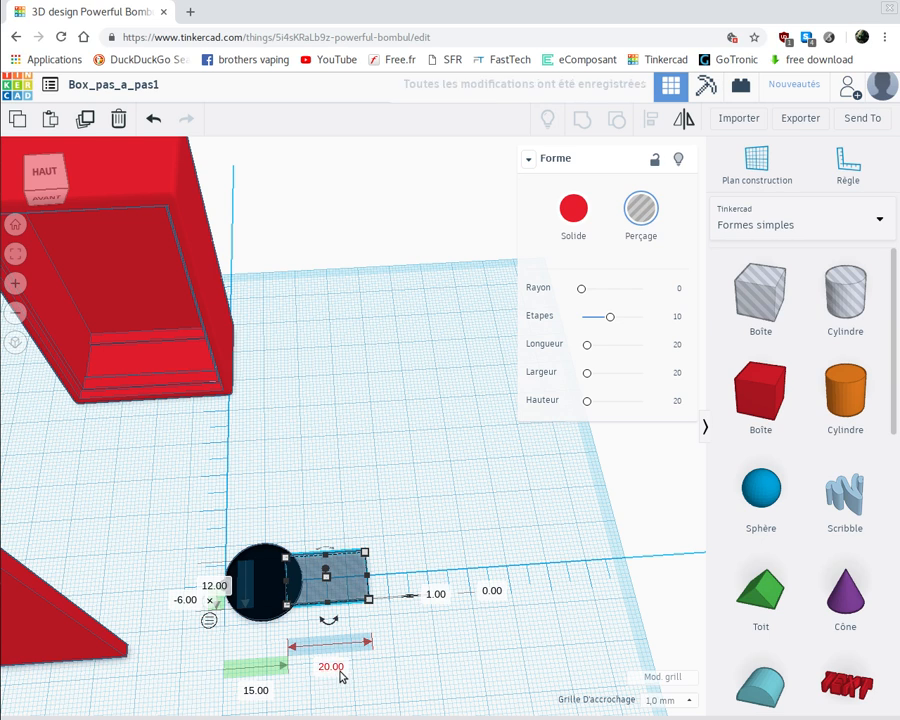
click(256, 691)
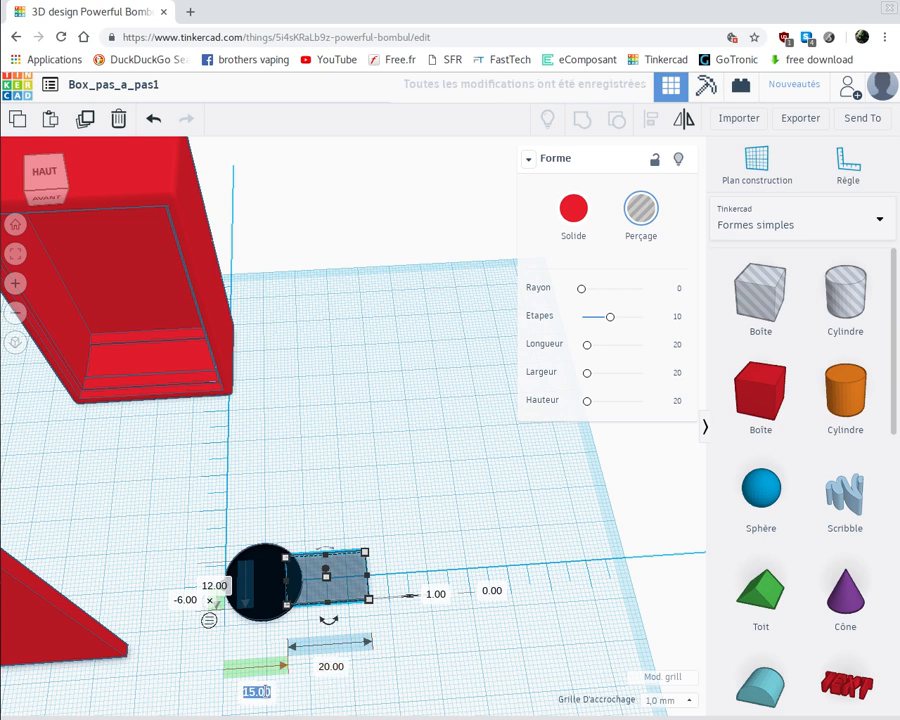
text(1)
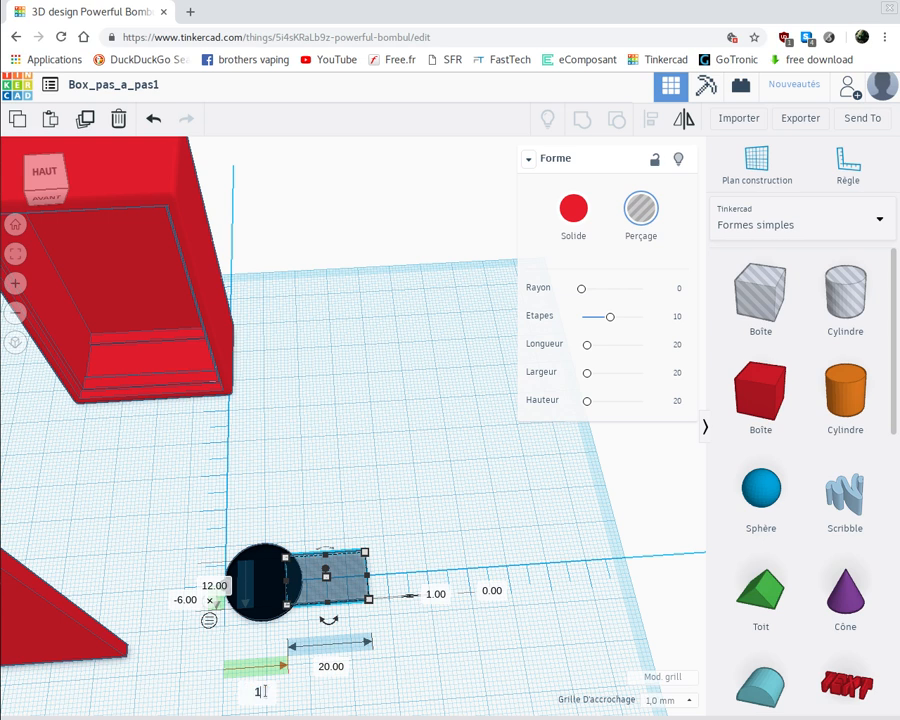
key(Return)
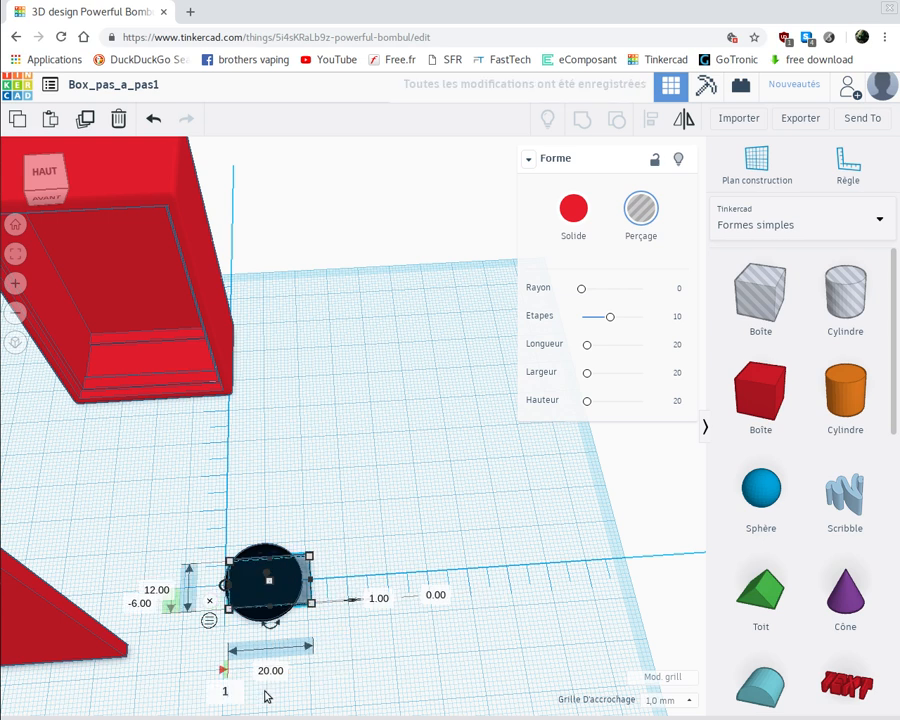
text(18)
key(Return)
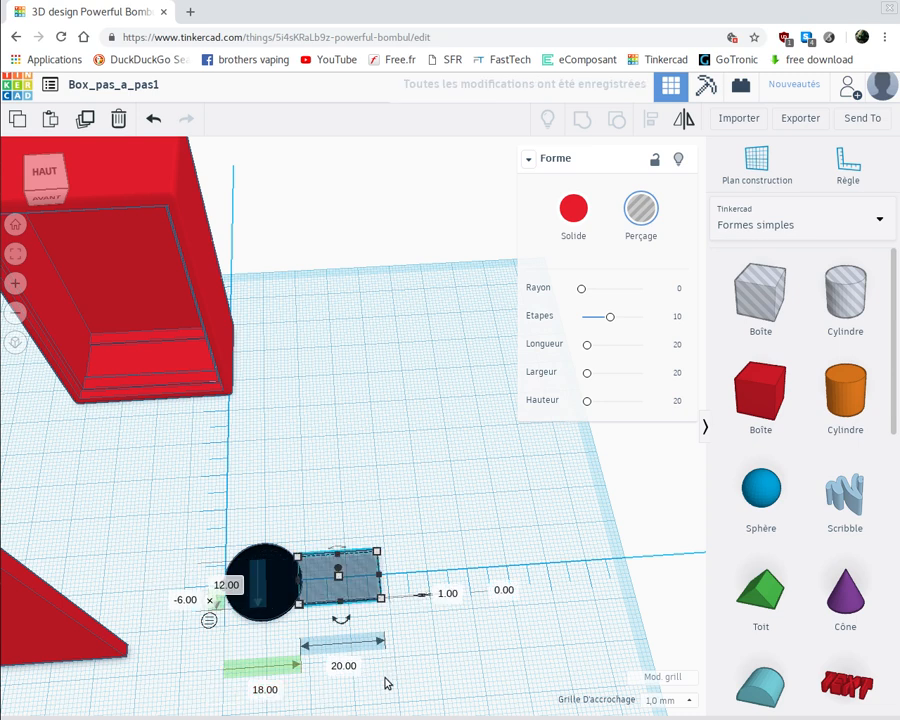
Stretch the box hole's inner end into the middle of the cylinder hole, making it about 28 mm long
right_drag(385, 675, 386, 683)
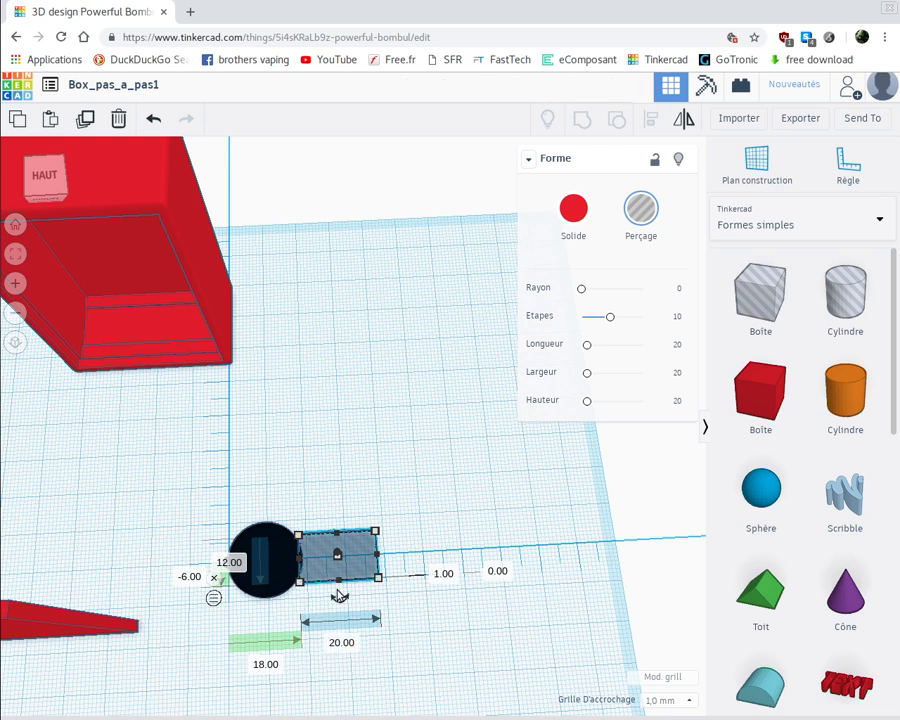
click(291, 567)
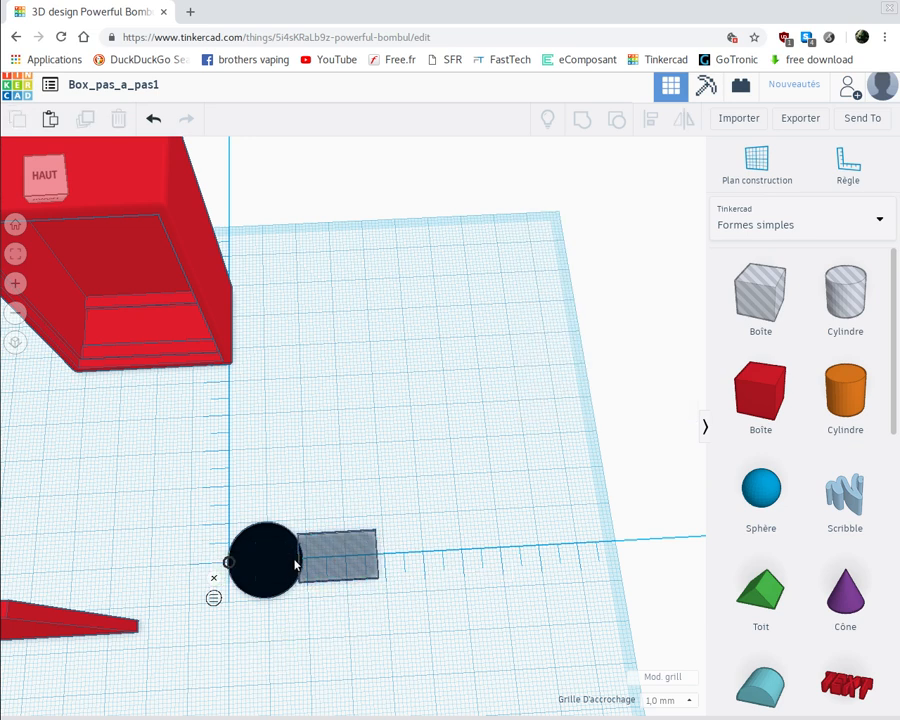
click(287, 574)
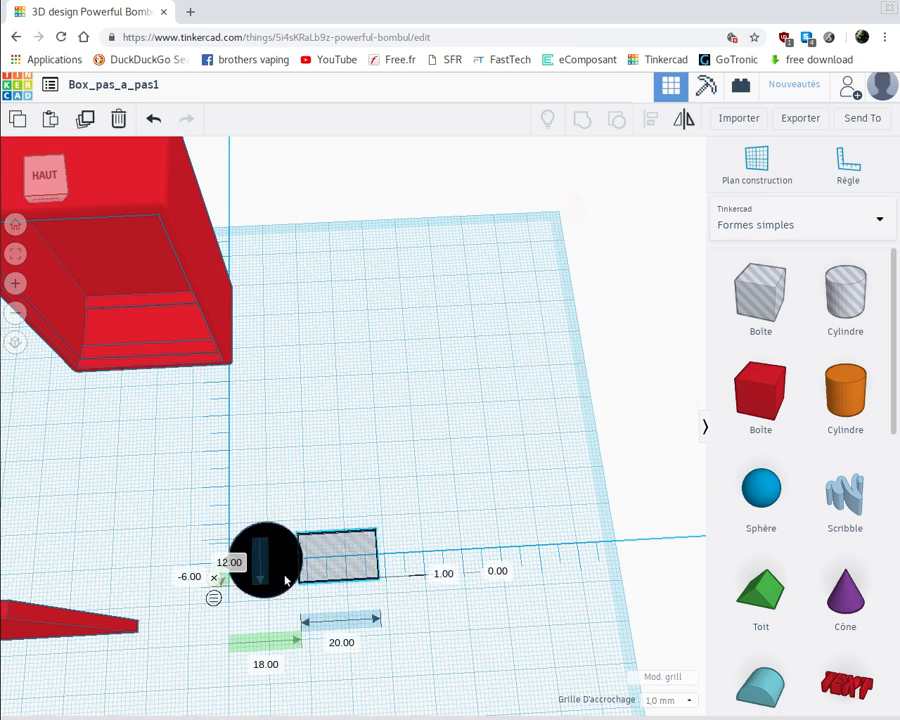
scroll(285, 578, up, 2)
scroll(285, 582, up, 2)
scroll(283, 591, up, 5)
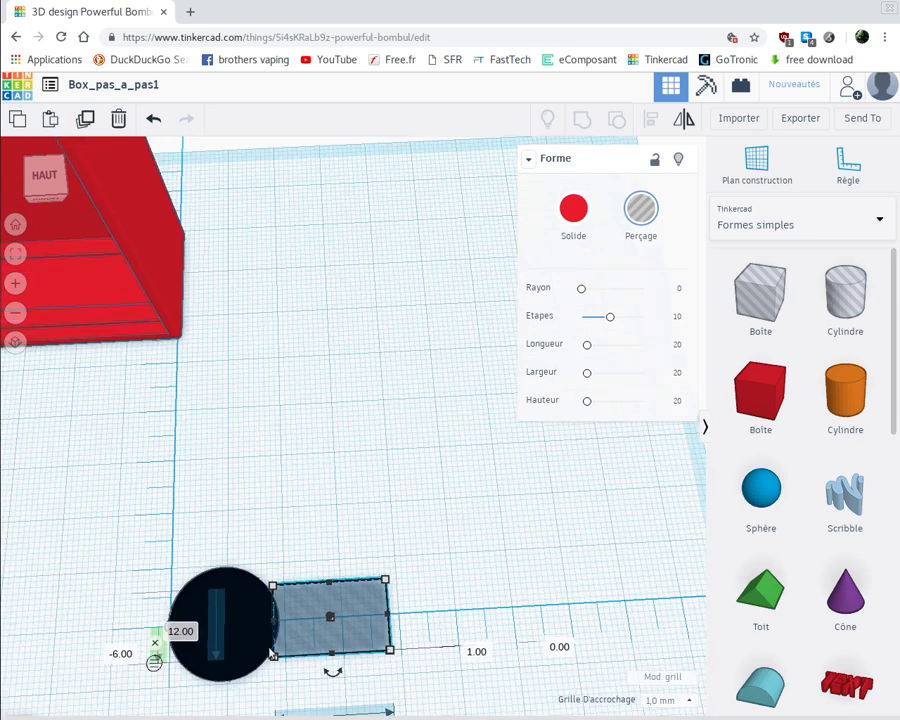
middle_drag(297, 505, 340, 332)
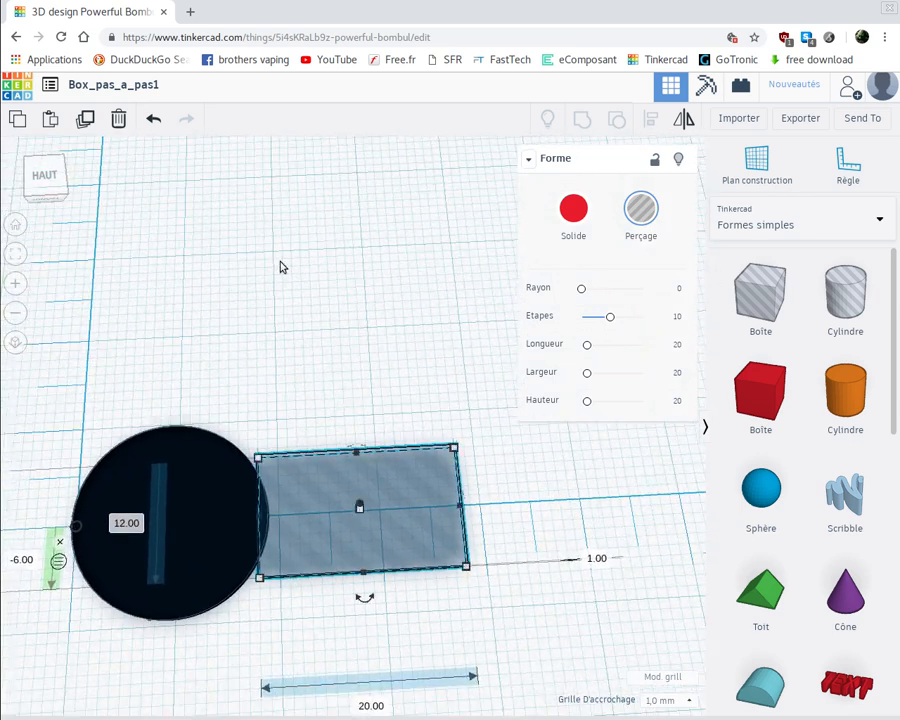
middle_drag(283, 267, 342, 362)
middle_drag(386, 327, 280, 231)
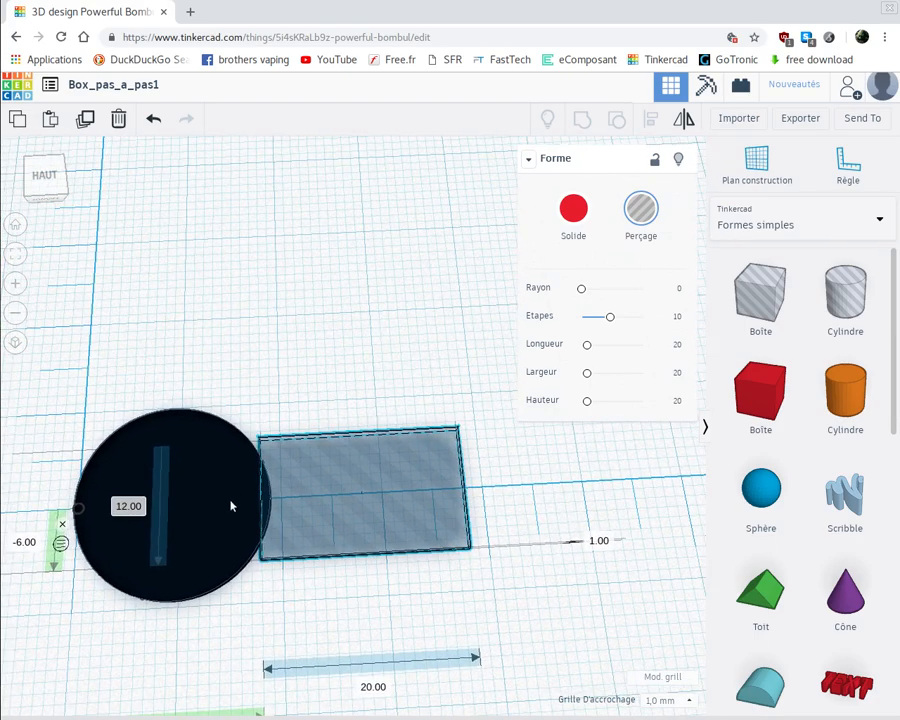
scroll(502, 525, down, 1)
mouse_move(502, 525)
middle_down()
mouse_move(506, 471)
mouse_move(516, 522)
middle_up()
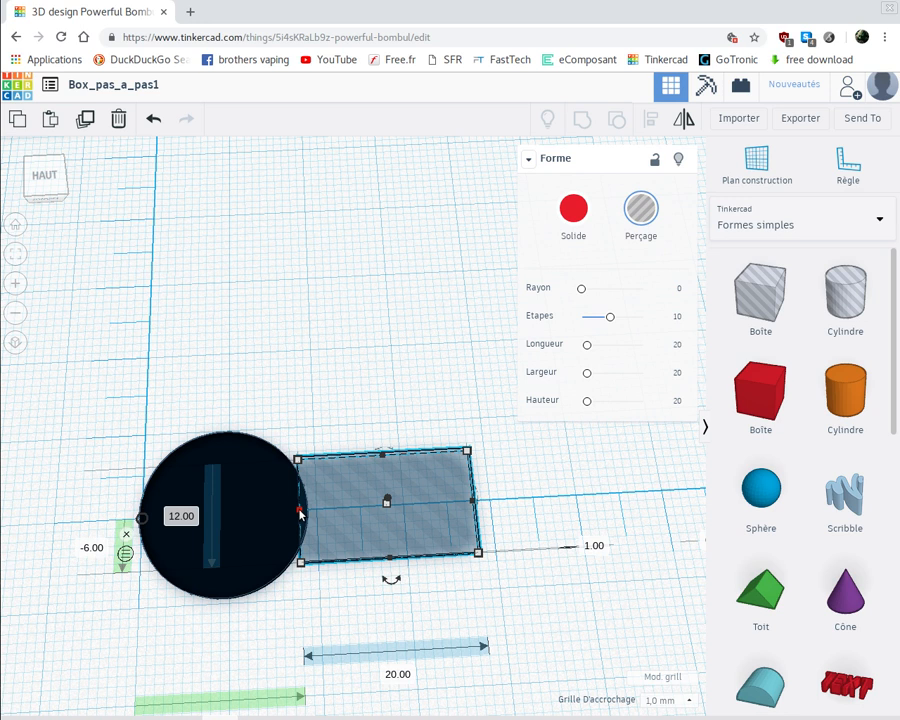
drag(292, 512, 233, 516)
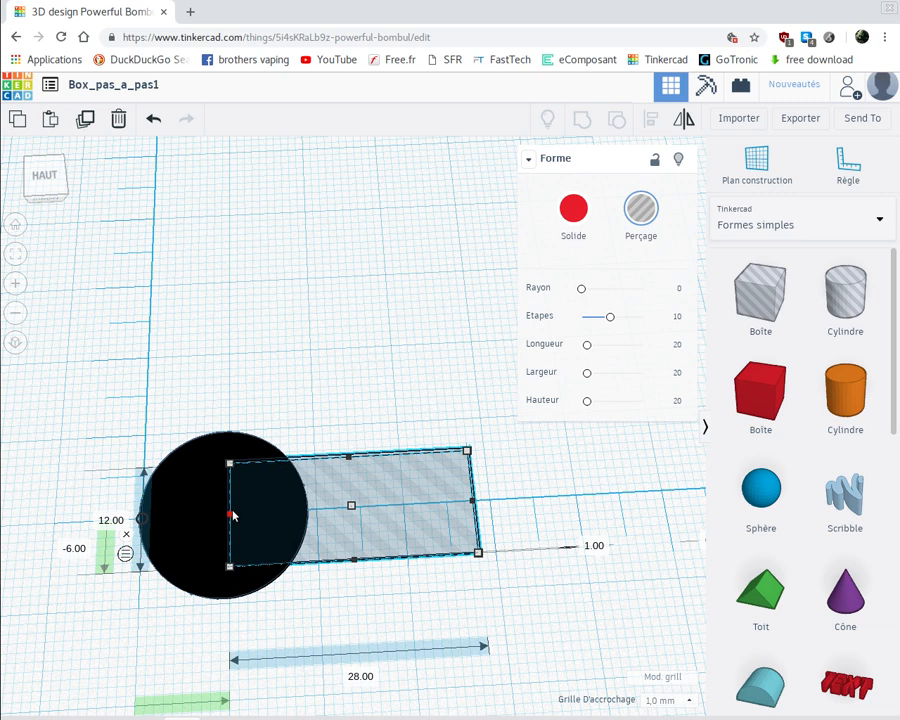
drag(232, 512, 234, 512)
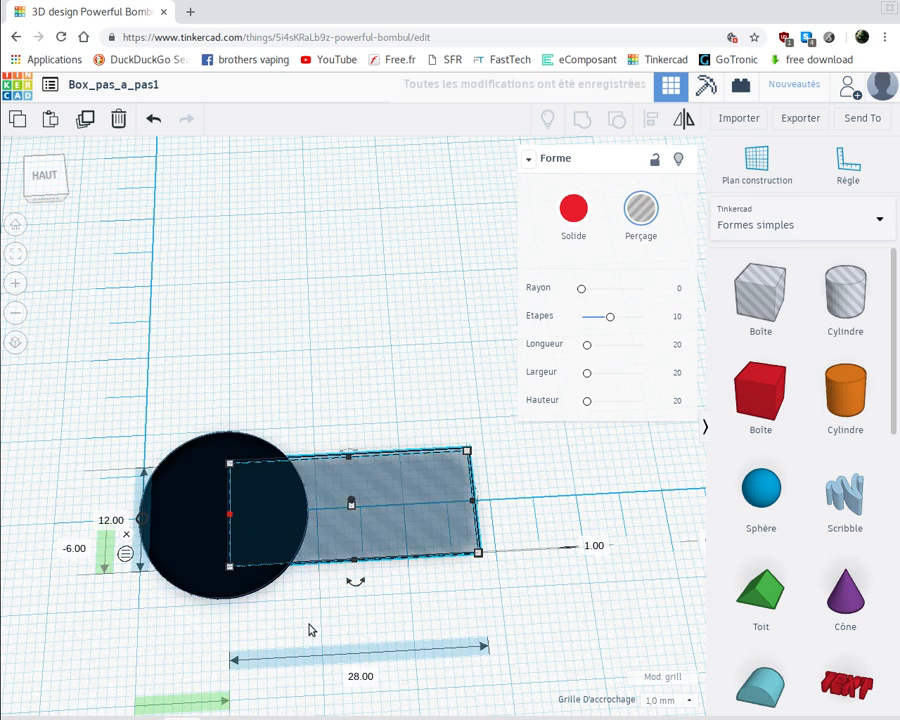
Group the cylinder hole and the box hole into a single keyhole-shaped hole
right_drag(309, 623, 294, 633)
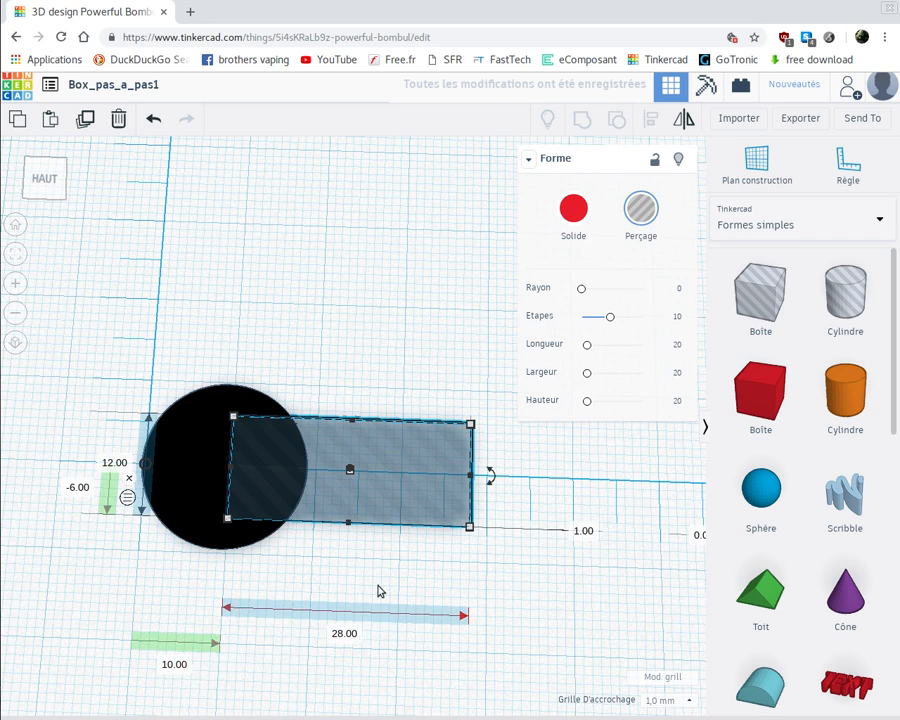
click(209, 364)
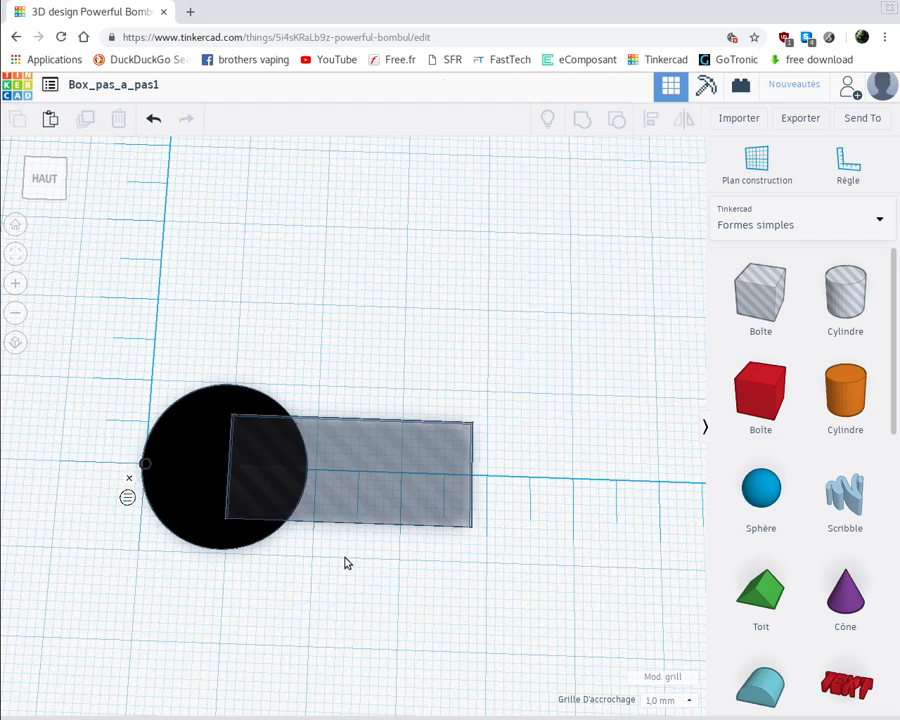
drag(346, 563, 374, 573)
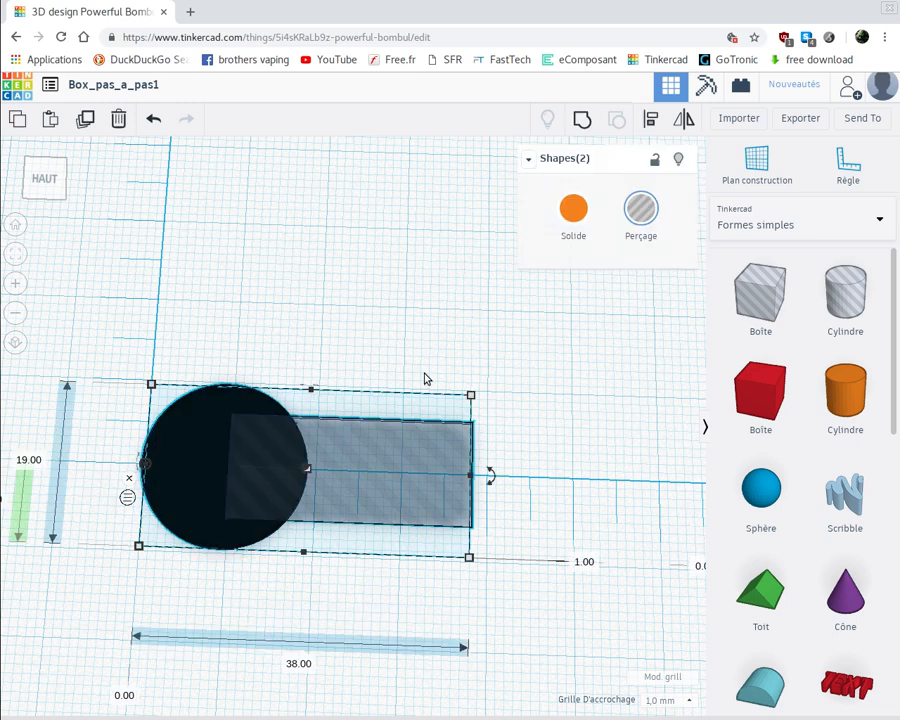
click(581, 127)
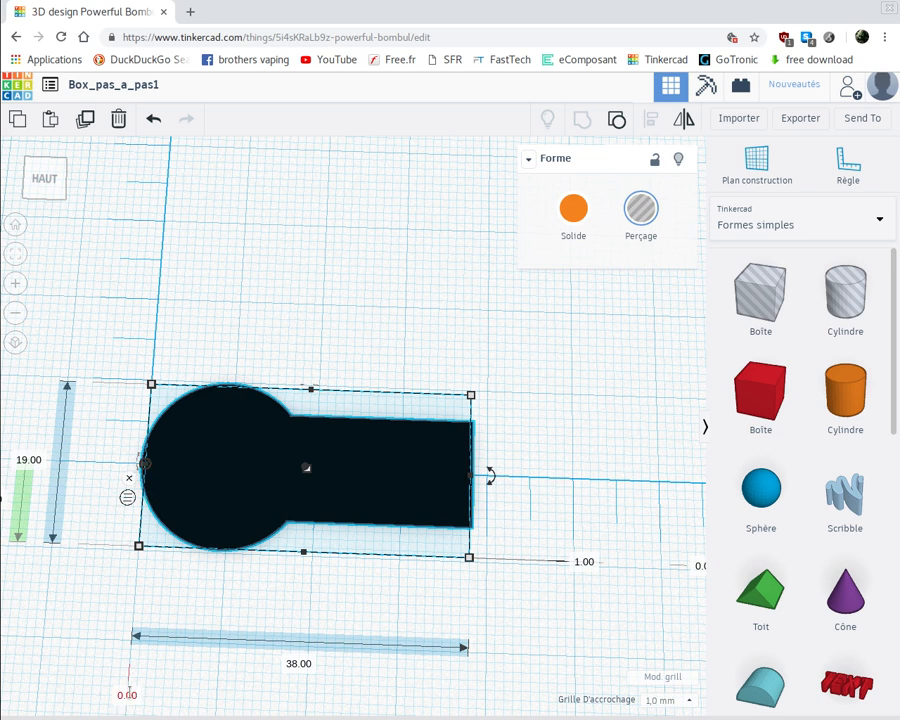
Set the keyhole-shaped hole's sideways offset from the ruler origin to 3 mm
click(129, 694)
text(3)
key(Return)
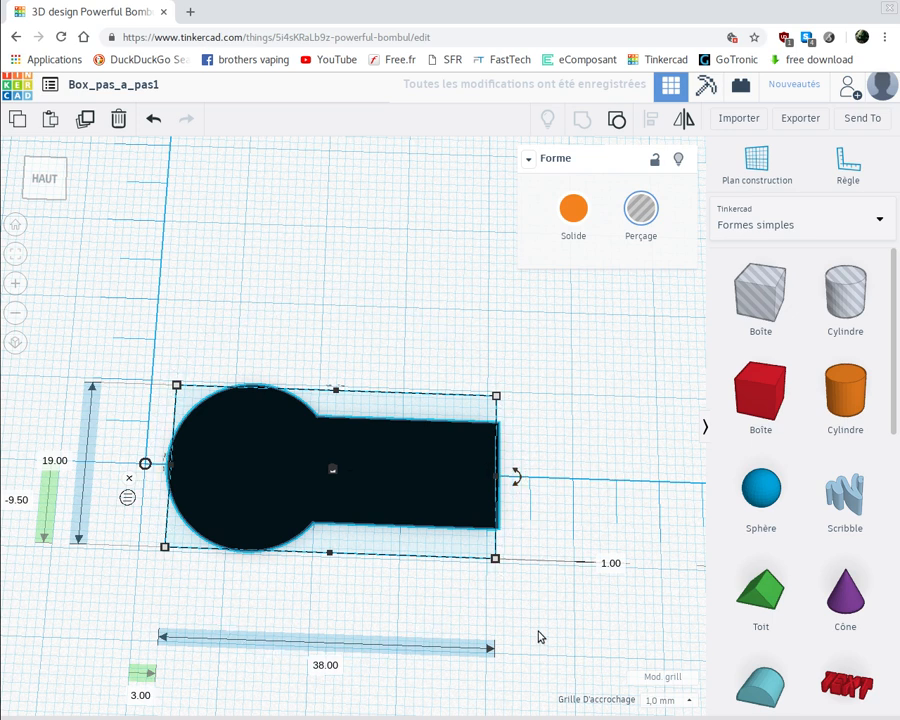
Raise the keyhole-shaped hole to 70 mm above the workplane
right_drag(538, 631, 535, 581)
right_drag(557, 662, 550, 629)
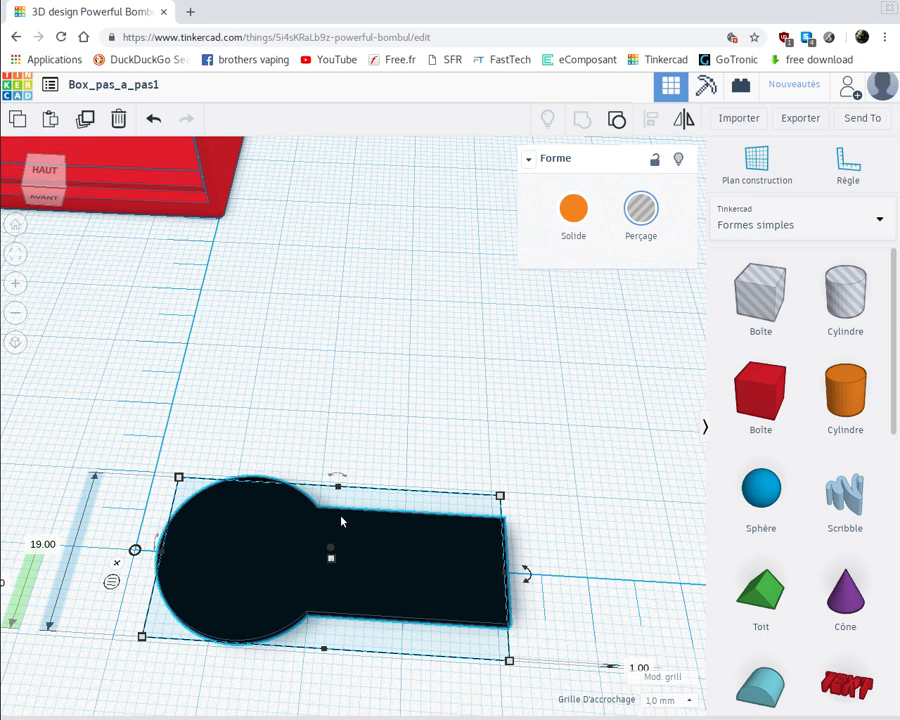
middle_drag(523, 589, 261, 482)
click(458, 537)
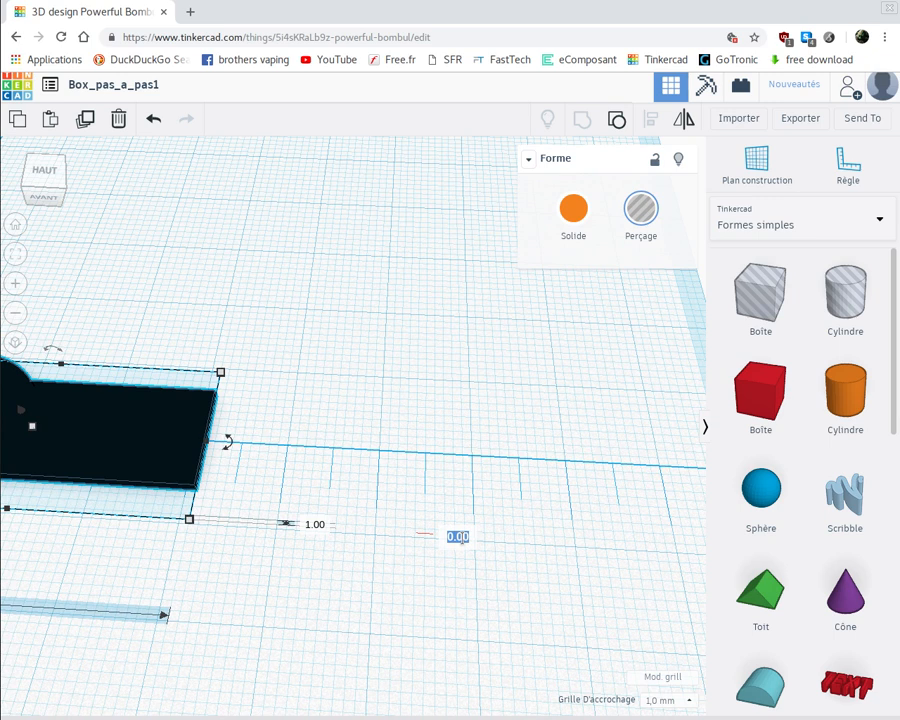
text(70)
key(Return)
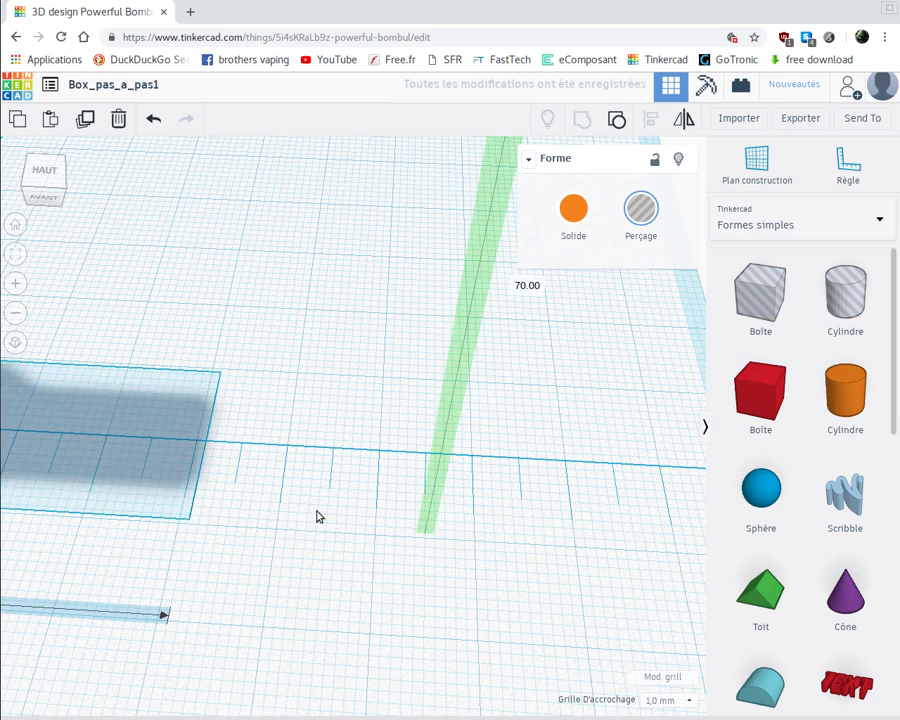
scroll(297, 482, down, 2)
scroll(297, 482, down, 5)
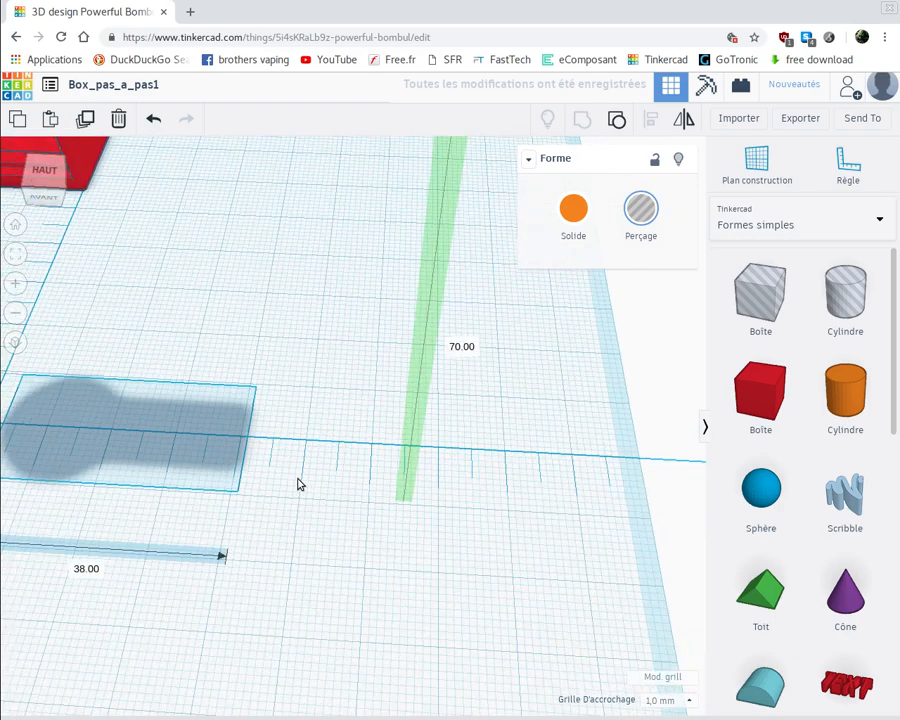
scroll(260, 419, down, 1)
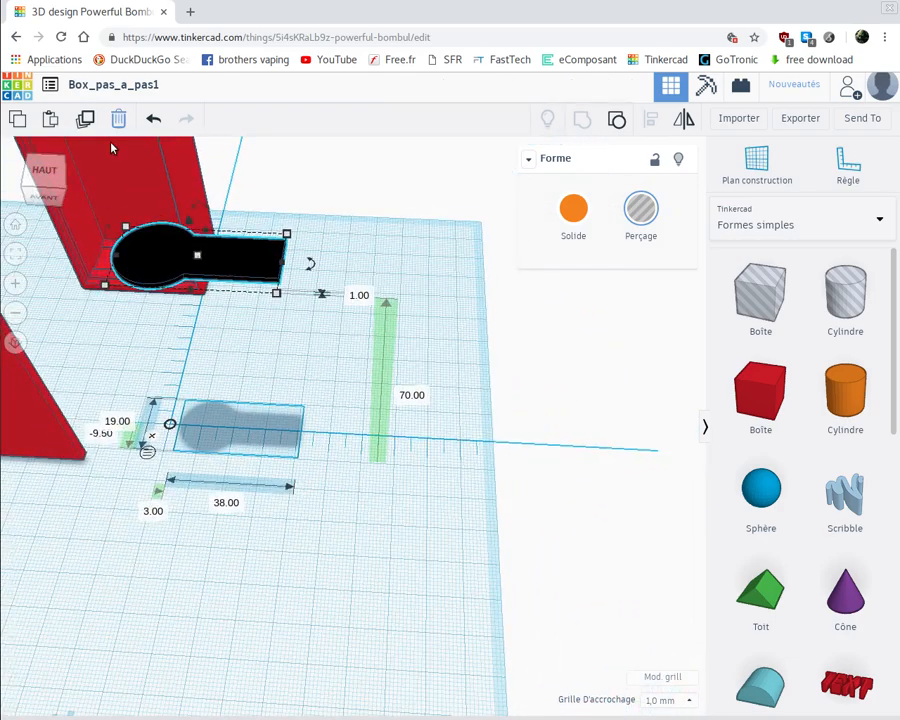
Select the hollow case and set its sideways offset from the ruler origin to 0 mm
drag(167, 278, 219, 333)
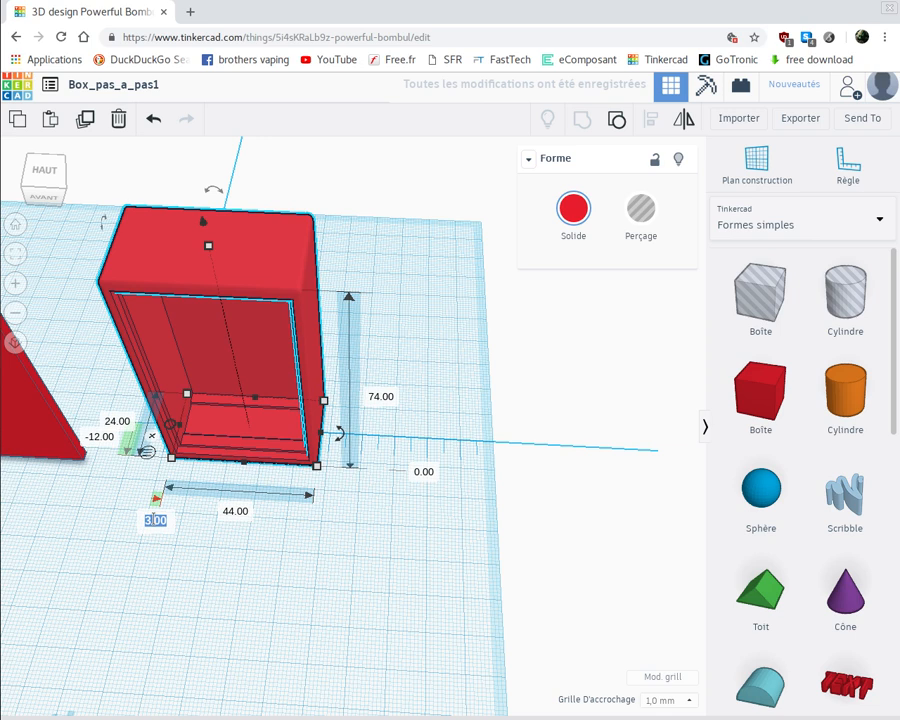
text(0)
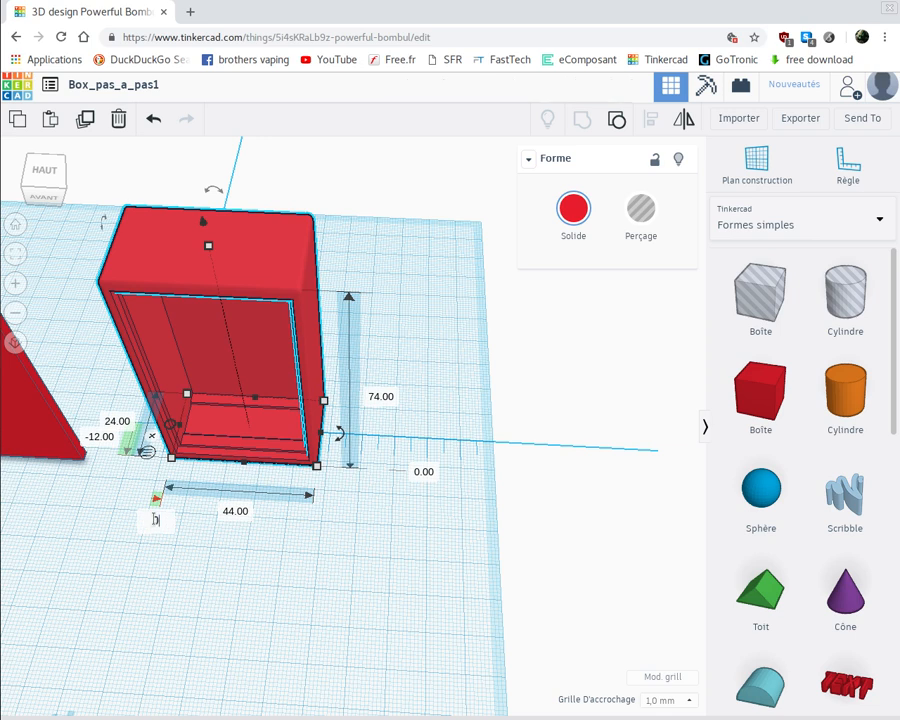
key(Return)
Examine the case's interior walls and the position of the keyhole-shaped hole beneath its upper wall
right_drag(196, 518, 195, 463)
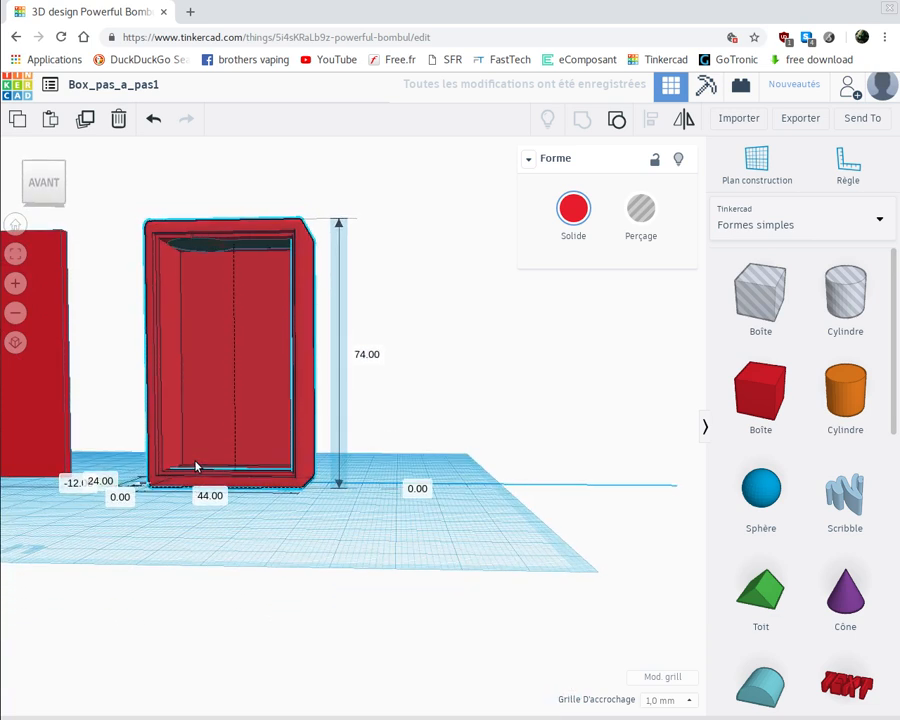
scroll(231, 428, up, 5)
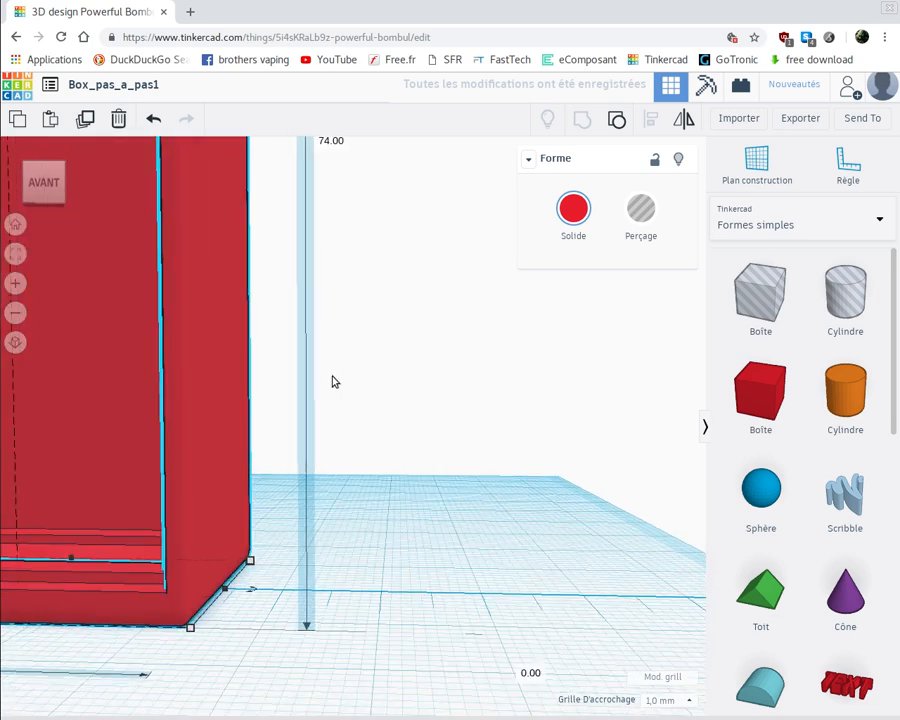
right_drag(366, 525, 15, 375)
scroll(15, 375, up, 5)
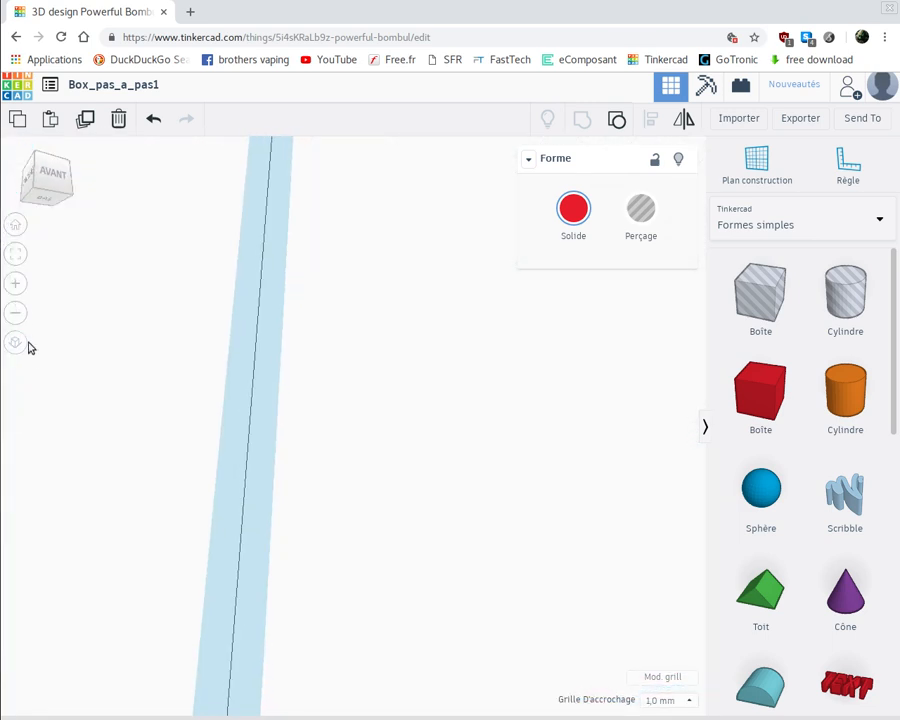
middle_drag(30, 348, 470, 640)
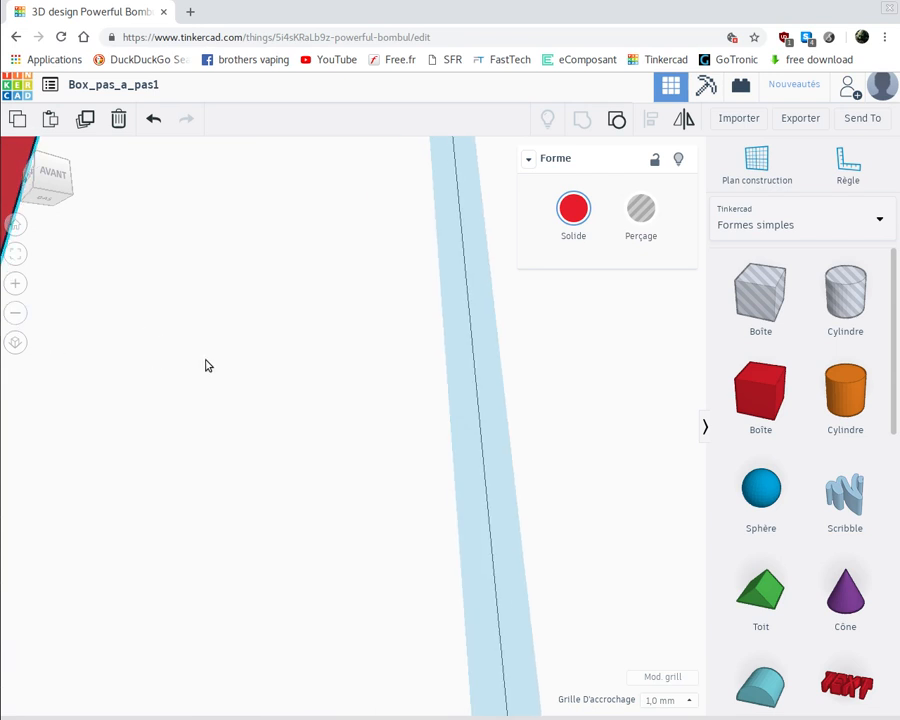
middle_drag(207, 364, 665, 445)
scroll(72, 319, down, 4)
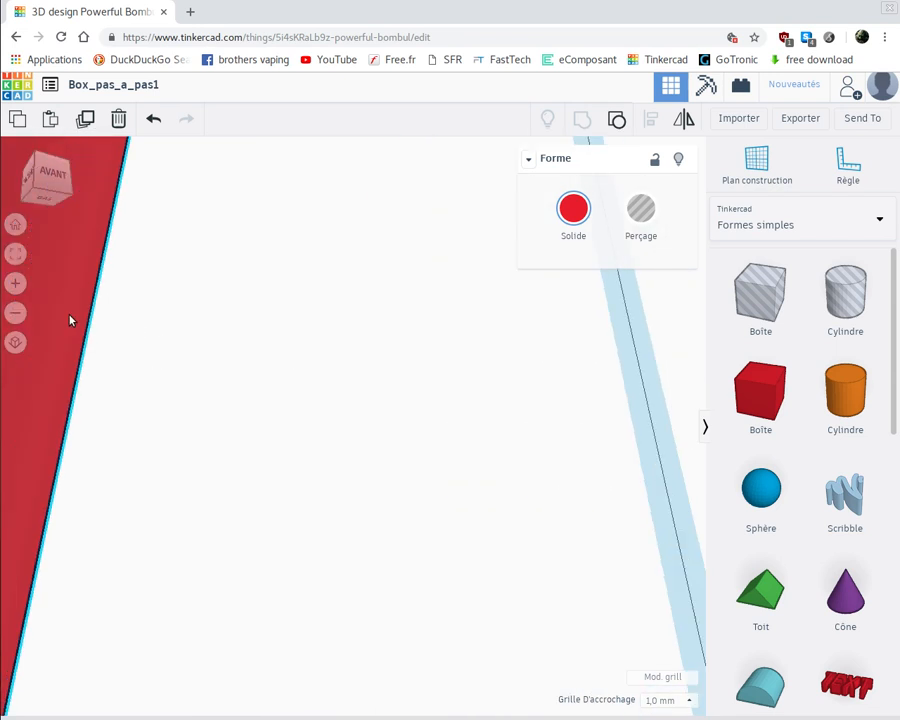
middle_drag(40, 302, 597, 438)
middle_drag(102, 348, 560, 432)
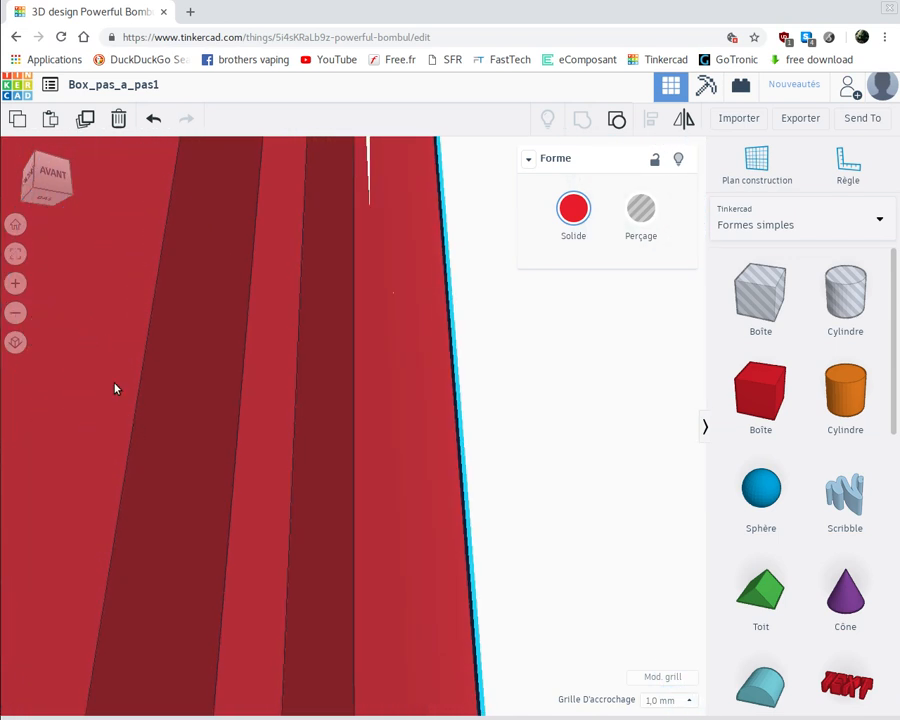
right_drag(117, 386, 84, 247)
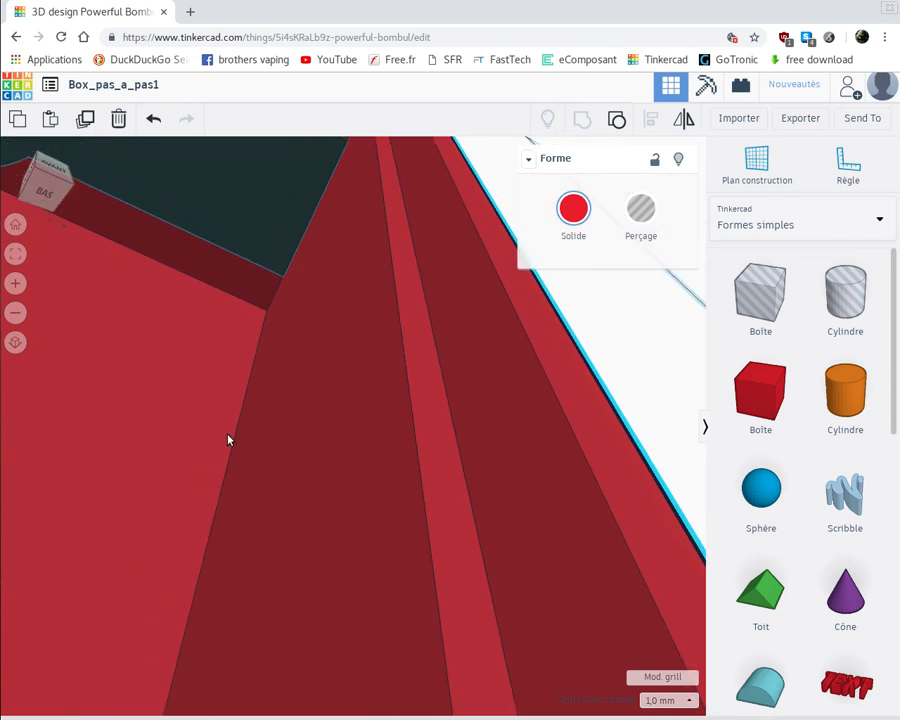
right_drag(165, 377, 89, 381)
right_drag(238, 471, 160, 488)
right_drag(260, 165, 144, 579)
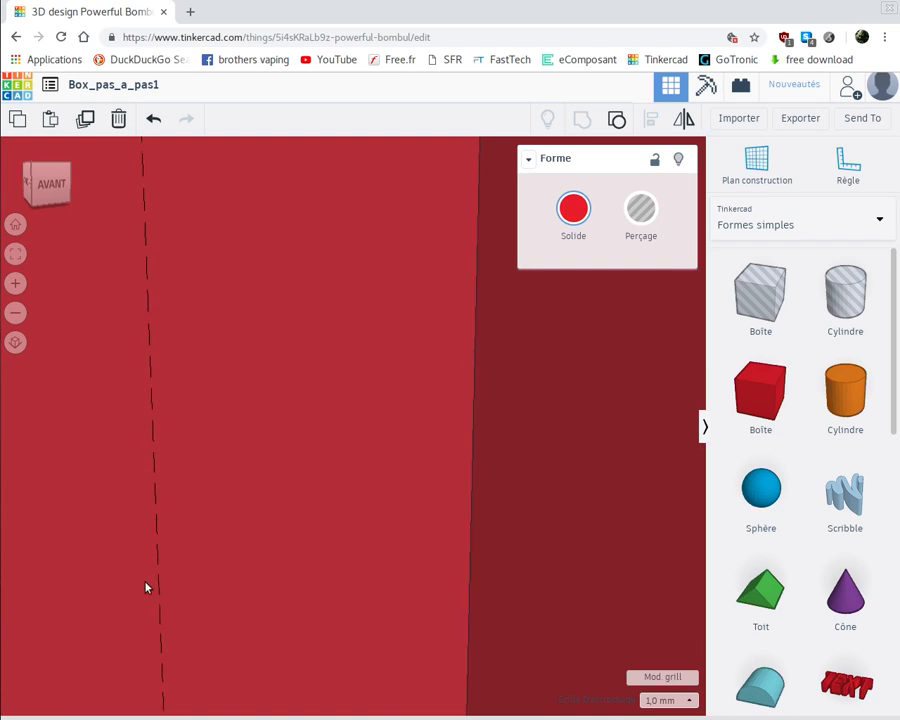
scroll(132, 576, down, 5)
scroll(132, 578, down, 5)
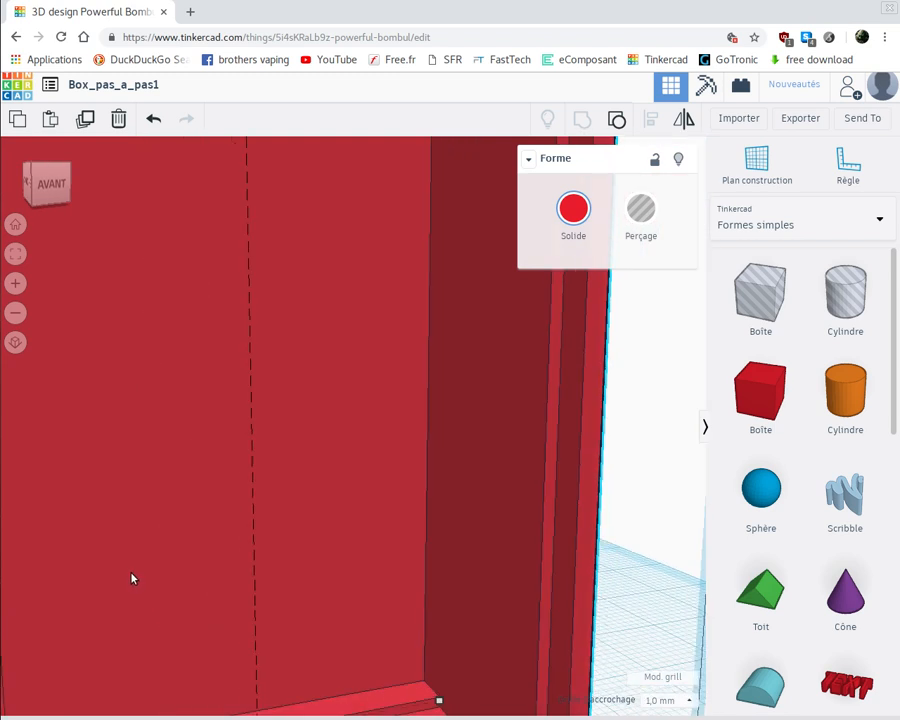
scroll(132, 578, down, 5)
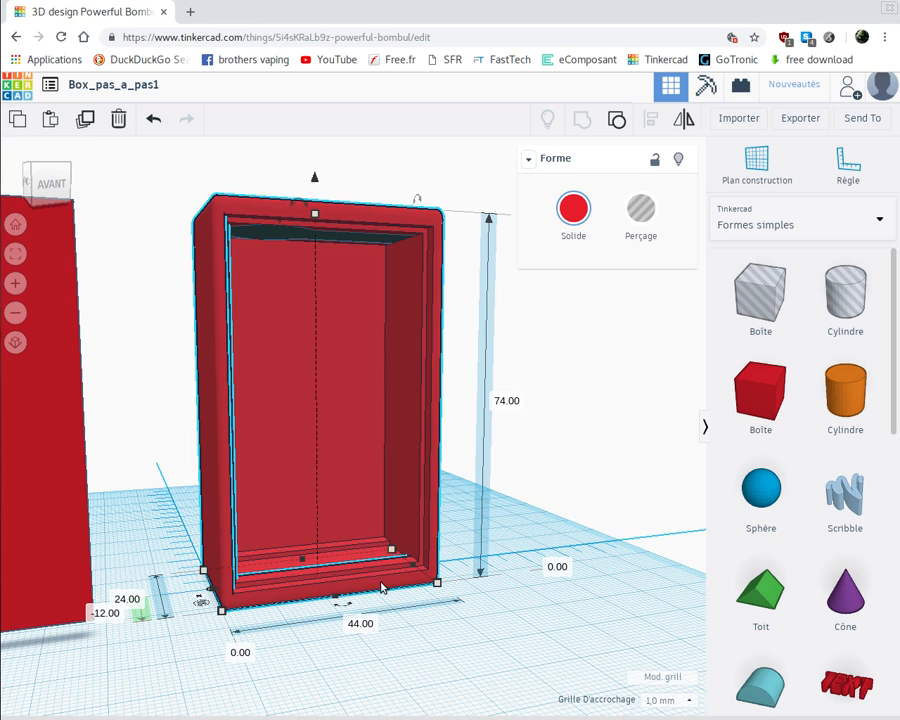
Group the keyhole-shaped hole with the hollow case to cut its recess into the inside of the upper wall
click(275, 237)
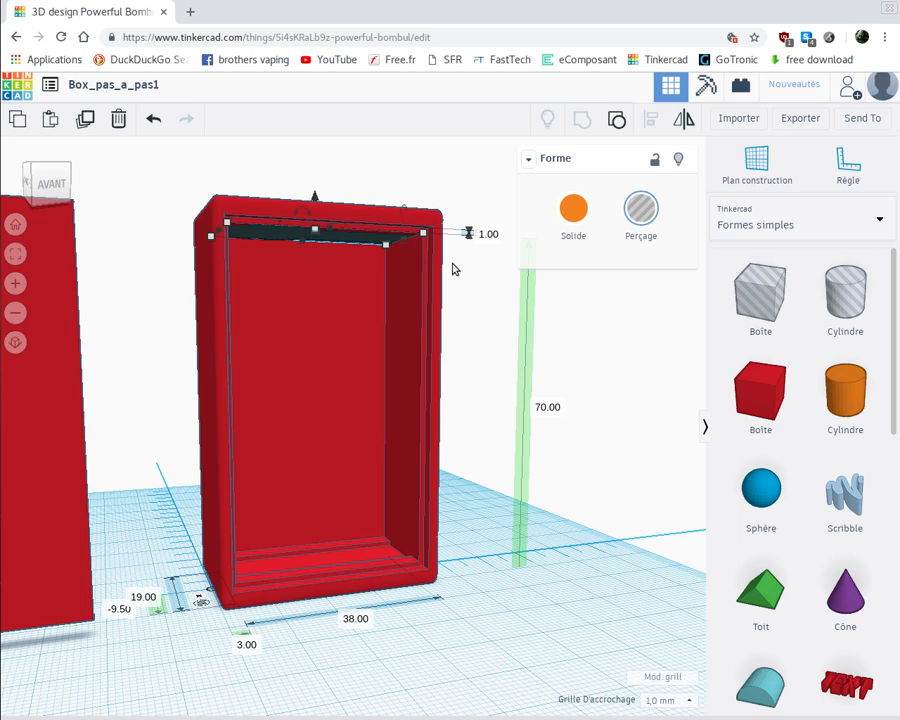
drag(452, 257, 308, 192)
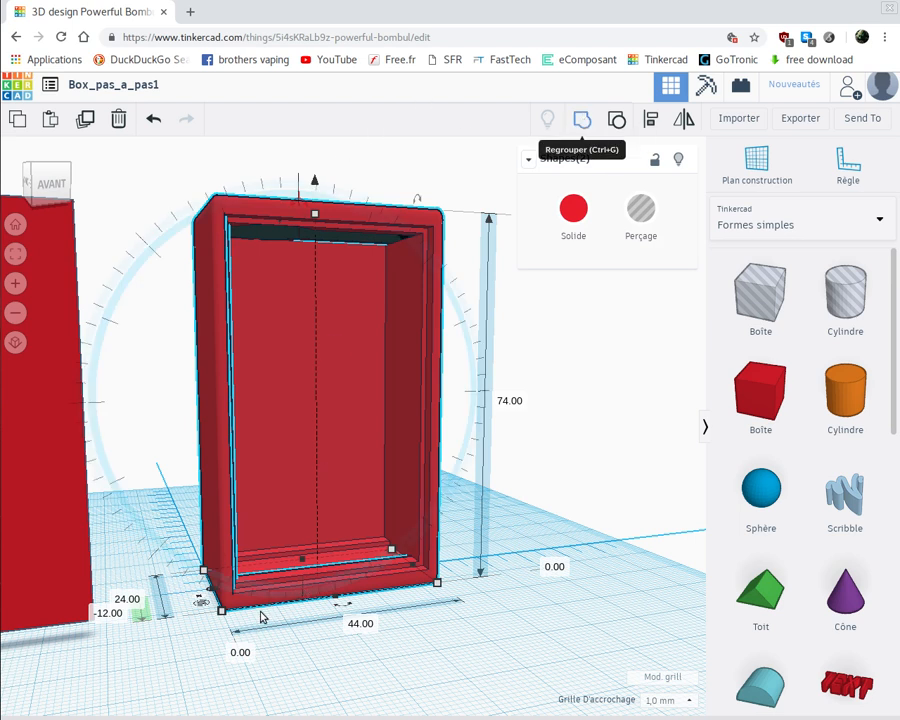
key(ctrl+g)
click(344, 666)
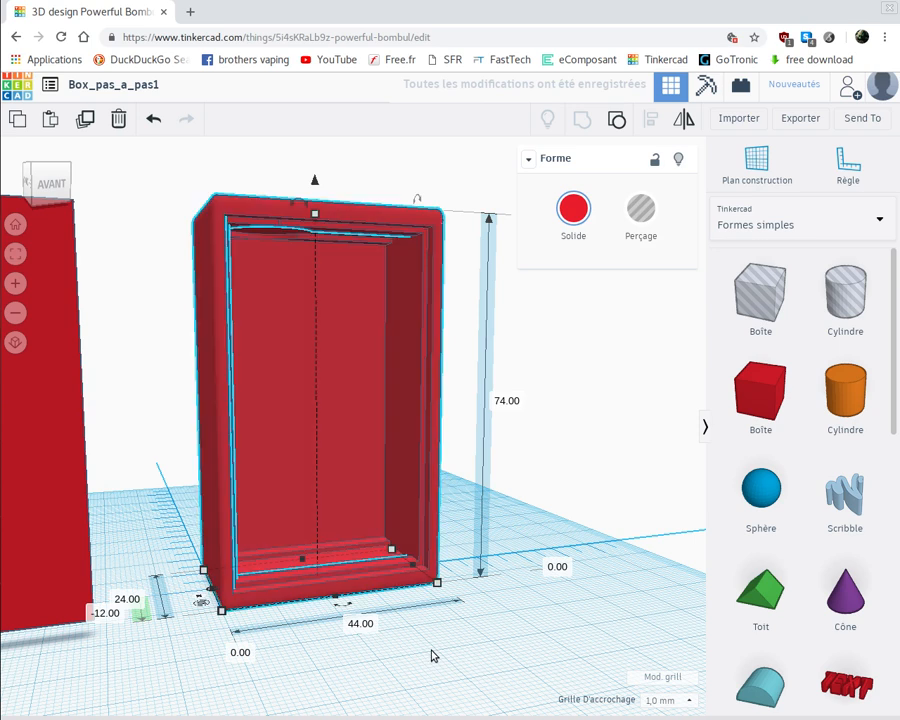
right_drag(450, 651, 382, 615)
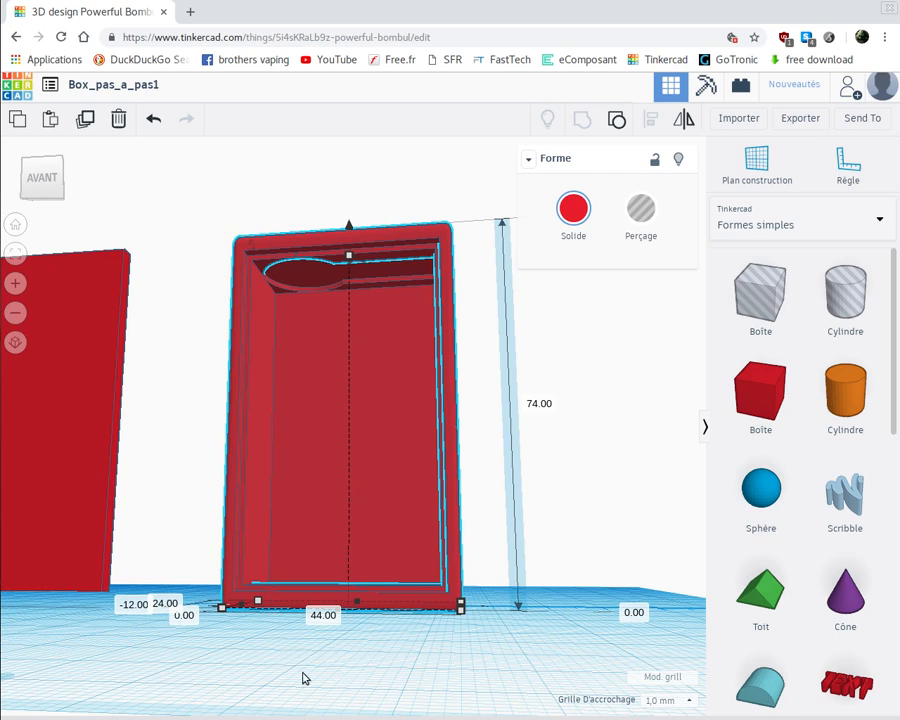
right_drag(303, 677, 281, 665)
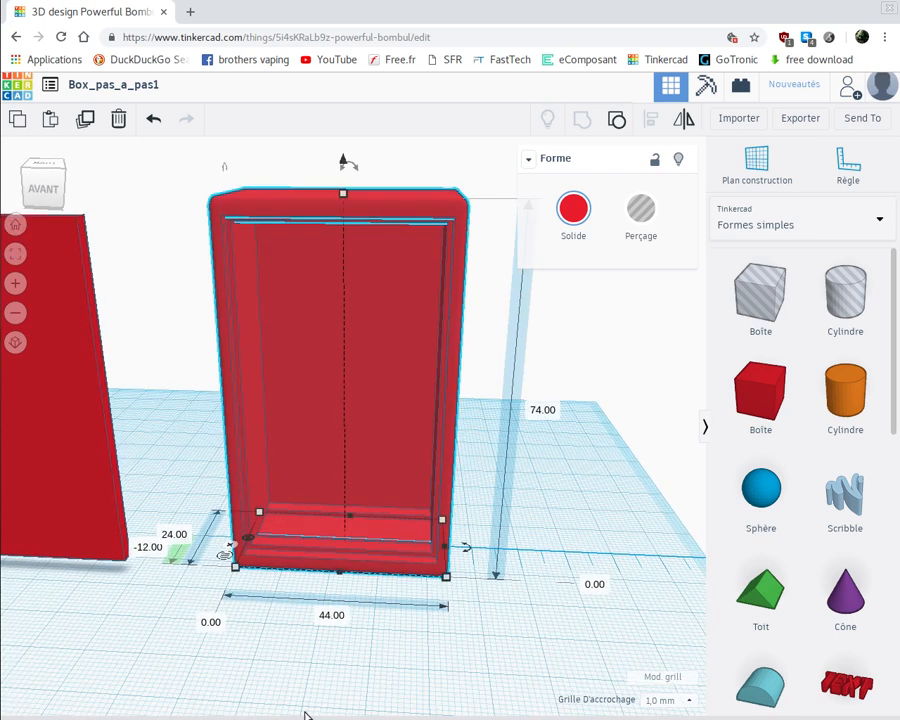
right_drag(305, 709, 279, 679)
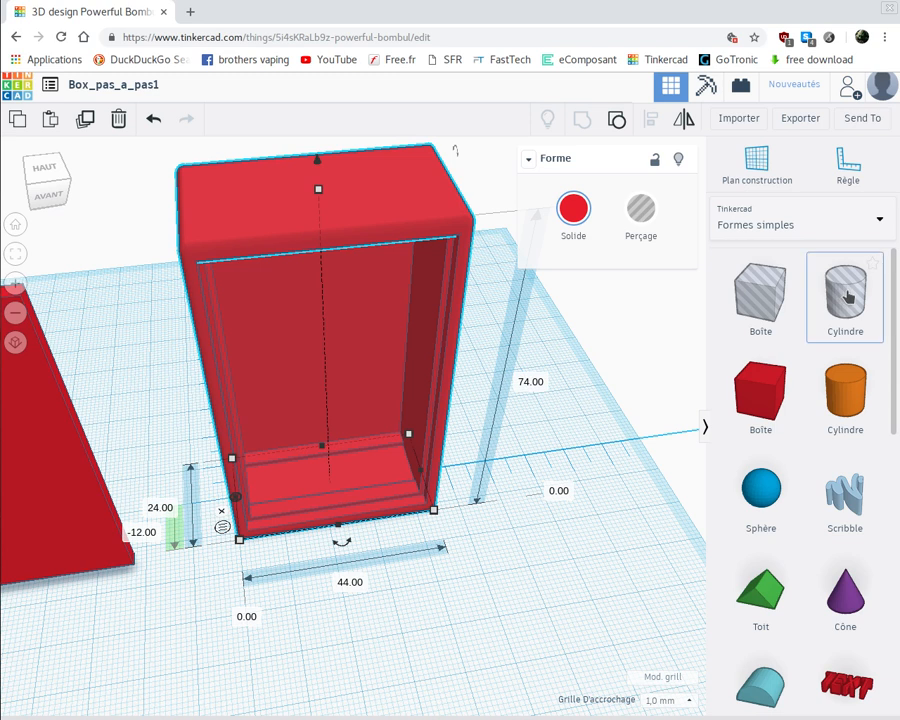
Place a cylinder hole in front of the case and set both its width and depth to 22.2 mm
drag(847, 295, 400, 600)
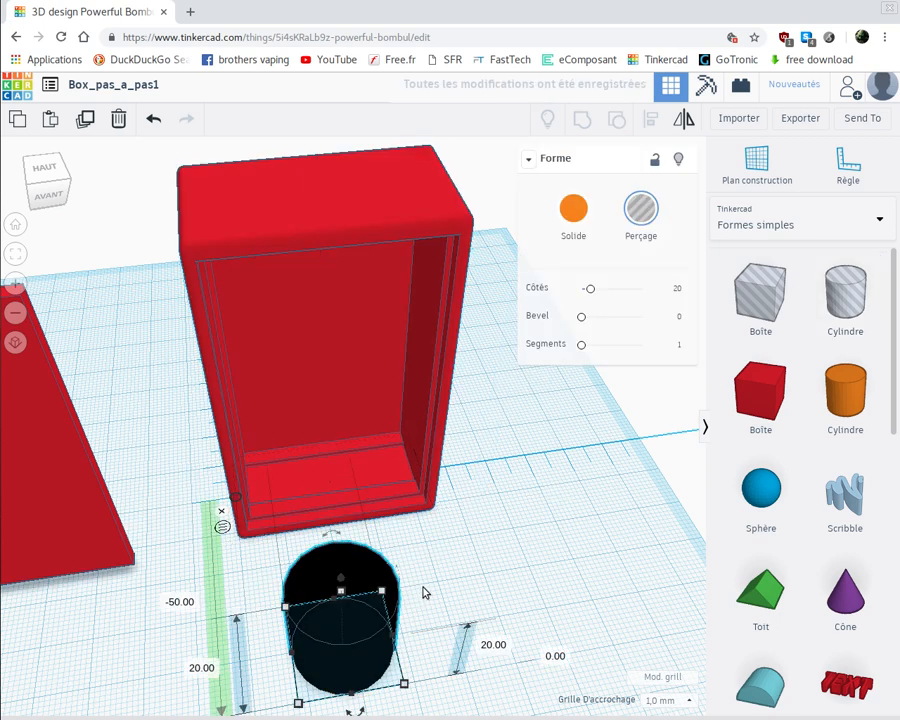
scroll(420, 590, down, 5)
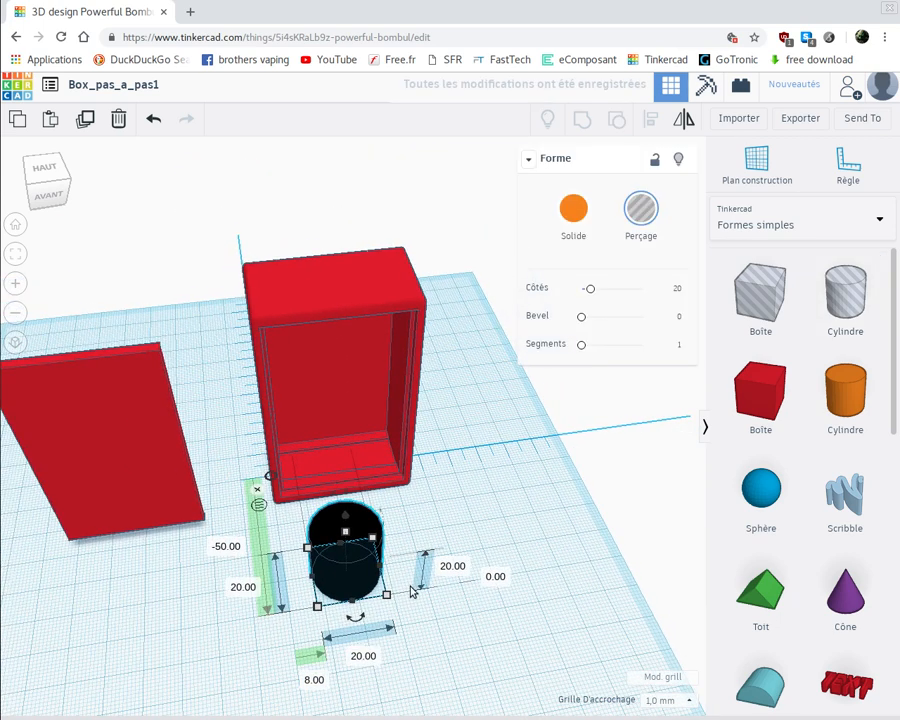
click(360, 656)
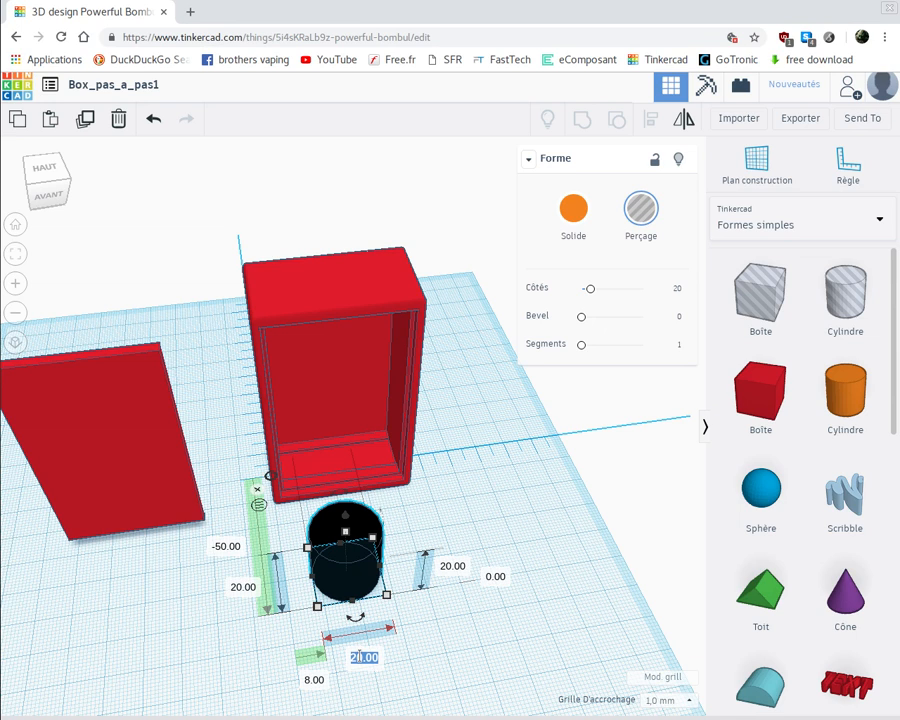
text(22)
key(Return)
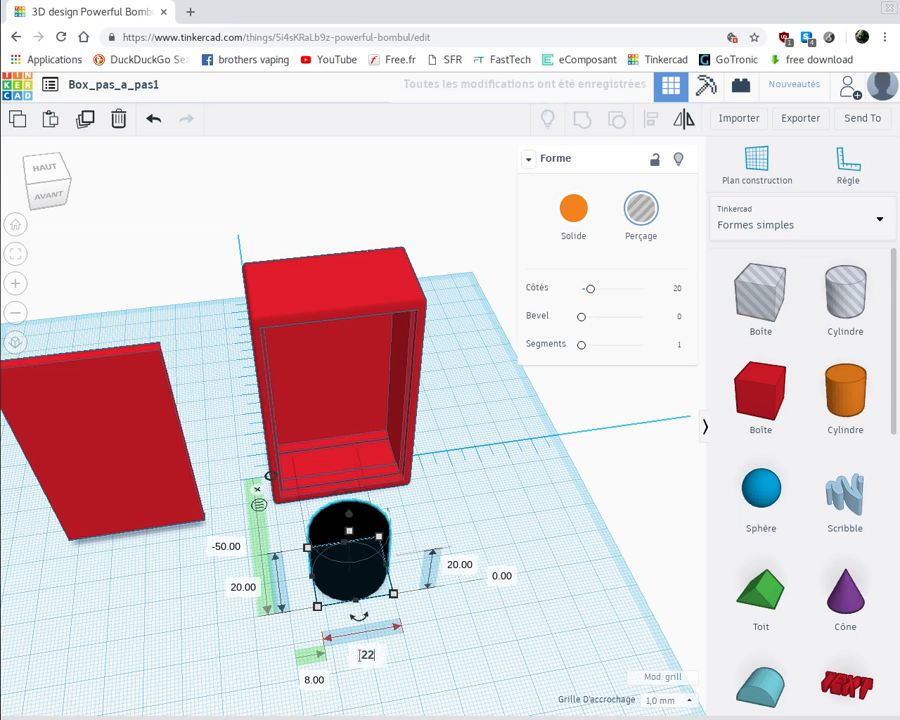
text(.2)
key(Return)
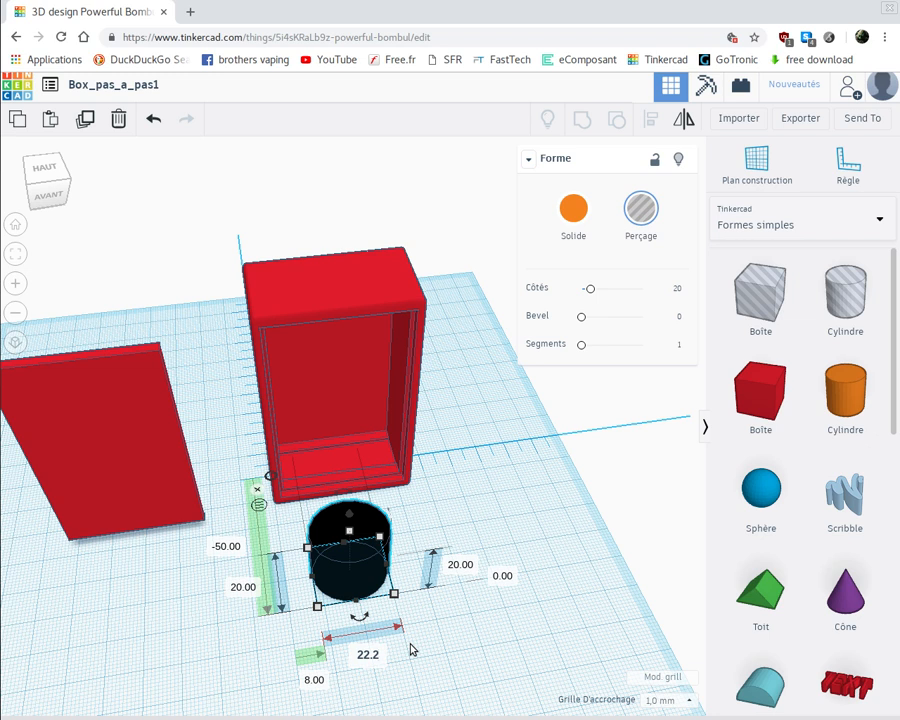
click(245, 587)
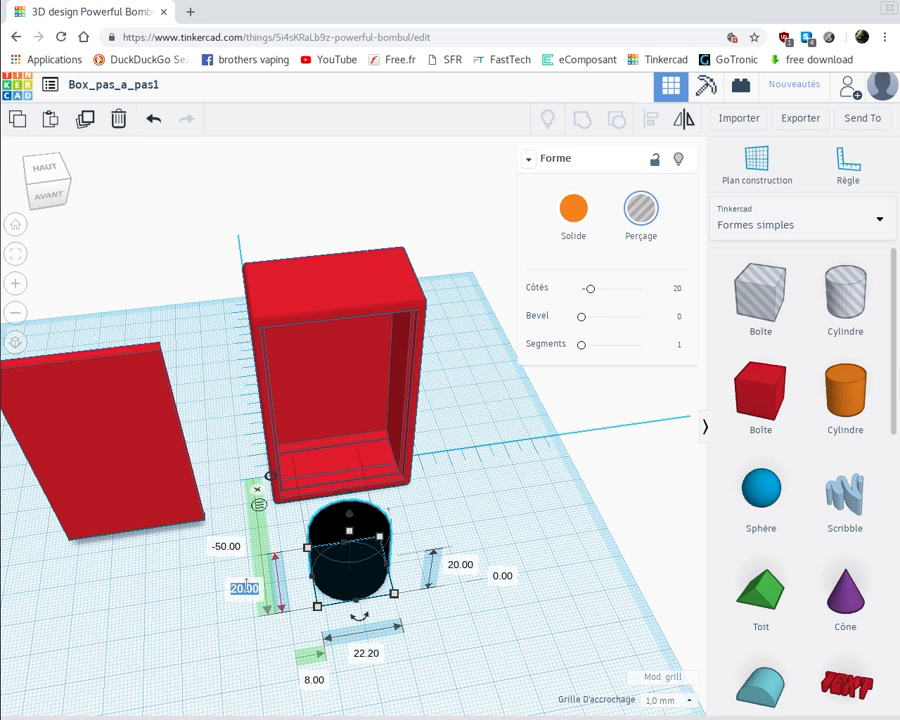
text(22.2)
key(Return)
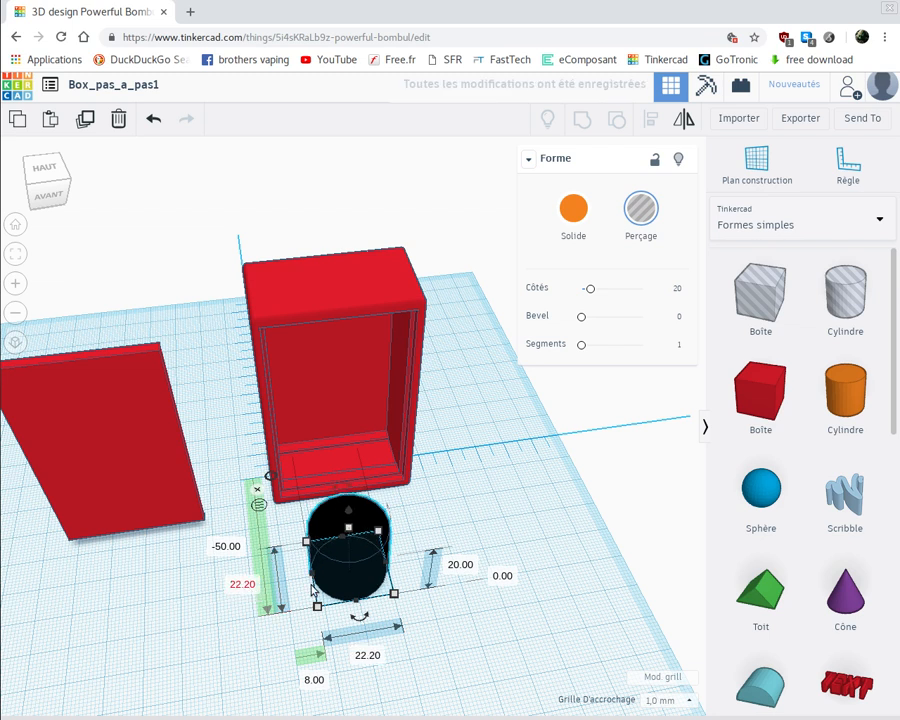
Set the cylinder hole's height to 1.2 mm
click(462, 566)
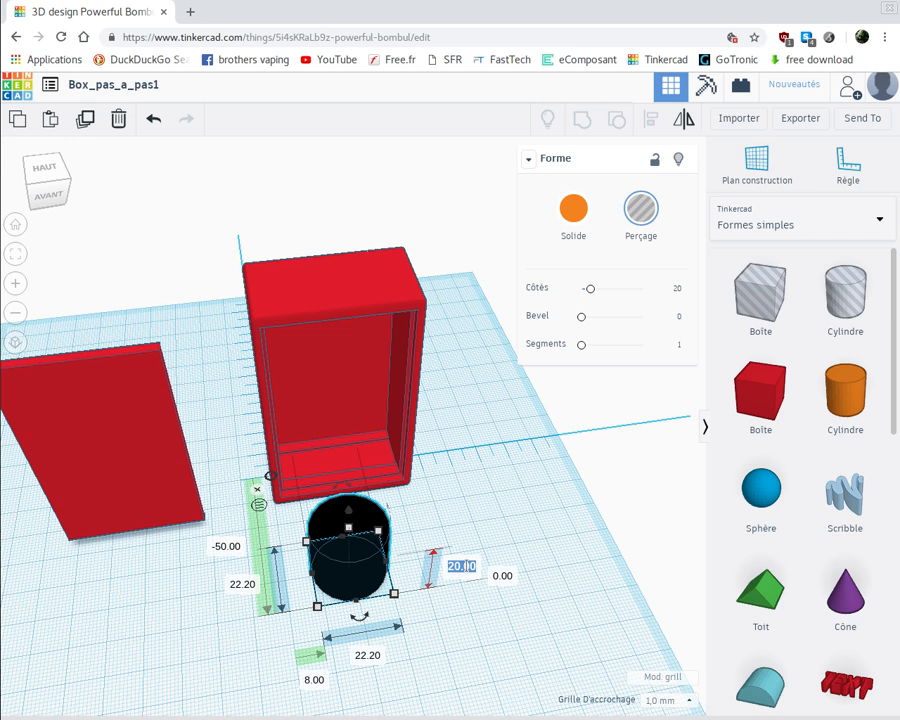
text(1.2)
key(Return)
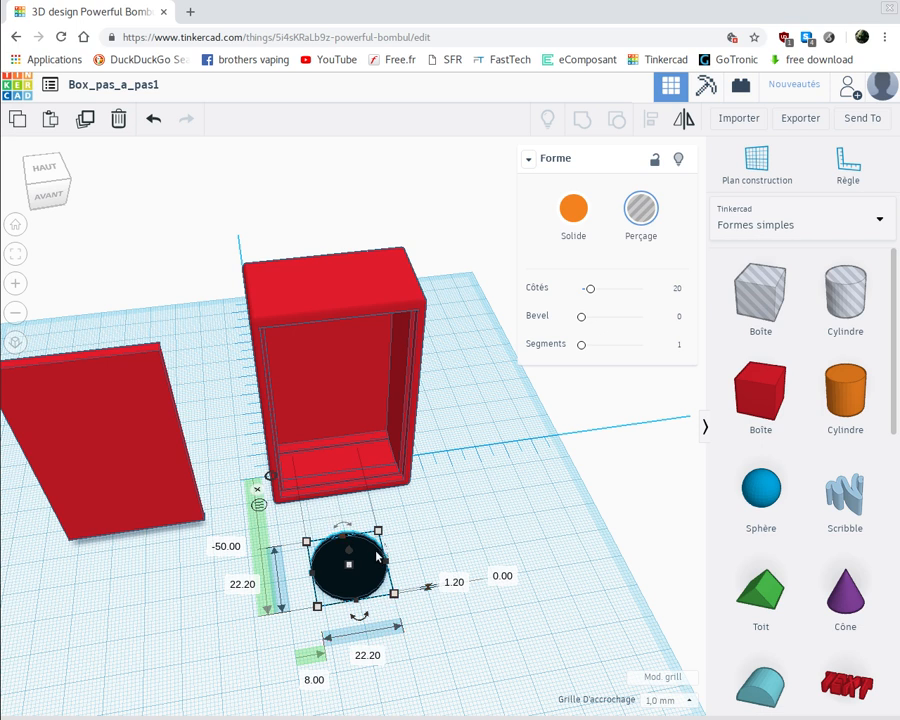
Set the cylinder hole's sideways offset from the ruler origin to 0.9 mm and its number of sides to 64
click(313, 684)
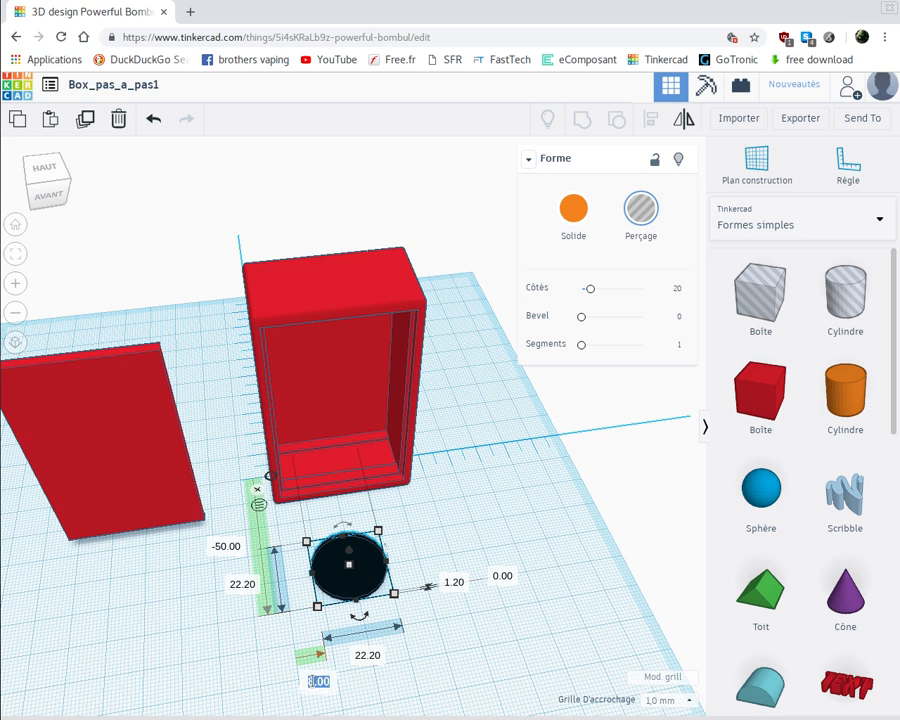
key(BackSpace)
text(0.9)
key(Return)
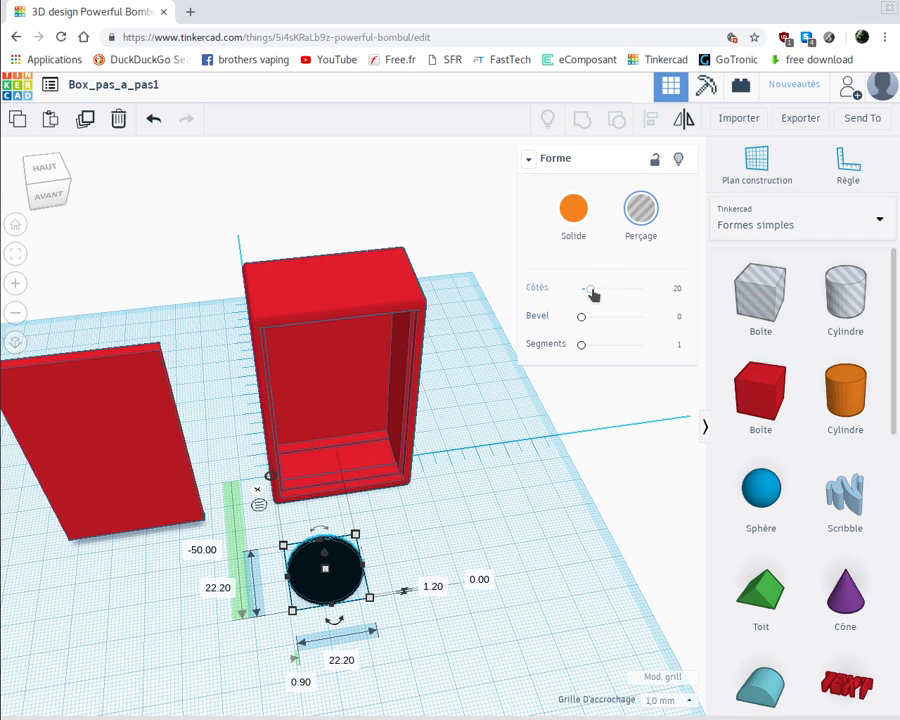
drag(594, 293, 666, 298)
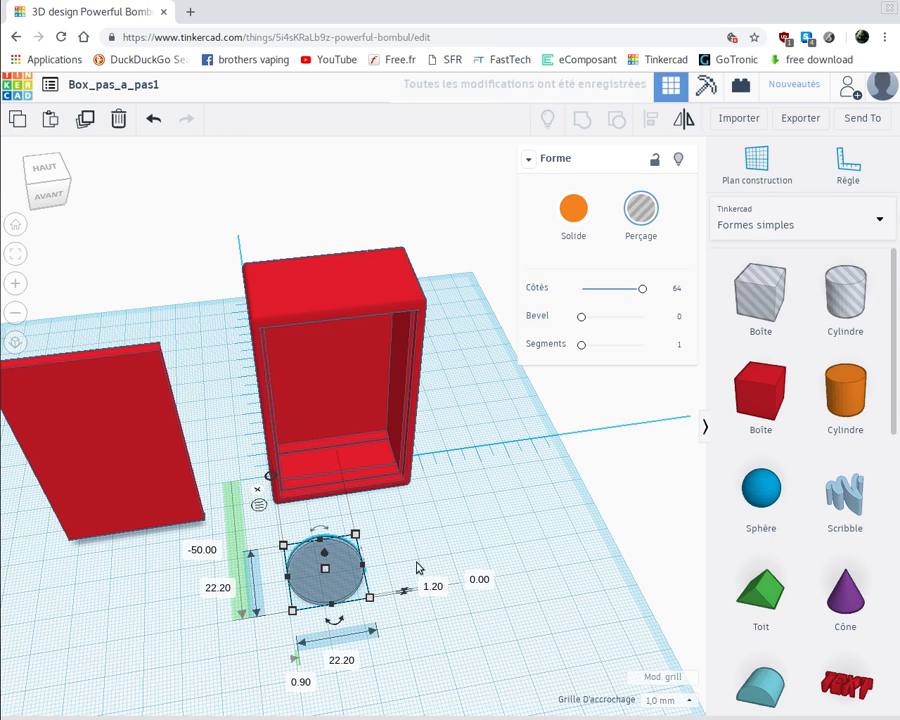
right_drag(417, 564, 414, 568)
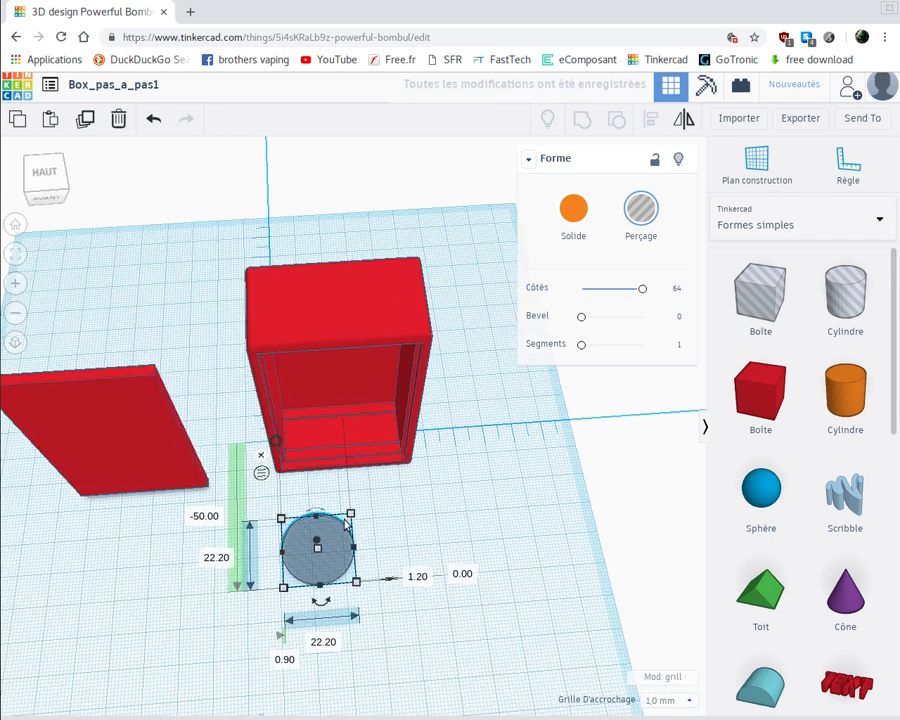
Raise the flat 22.2 mm cylinder hole to 72.8 mm above the workplane
click(399, 326)
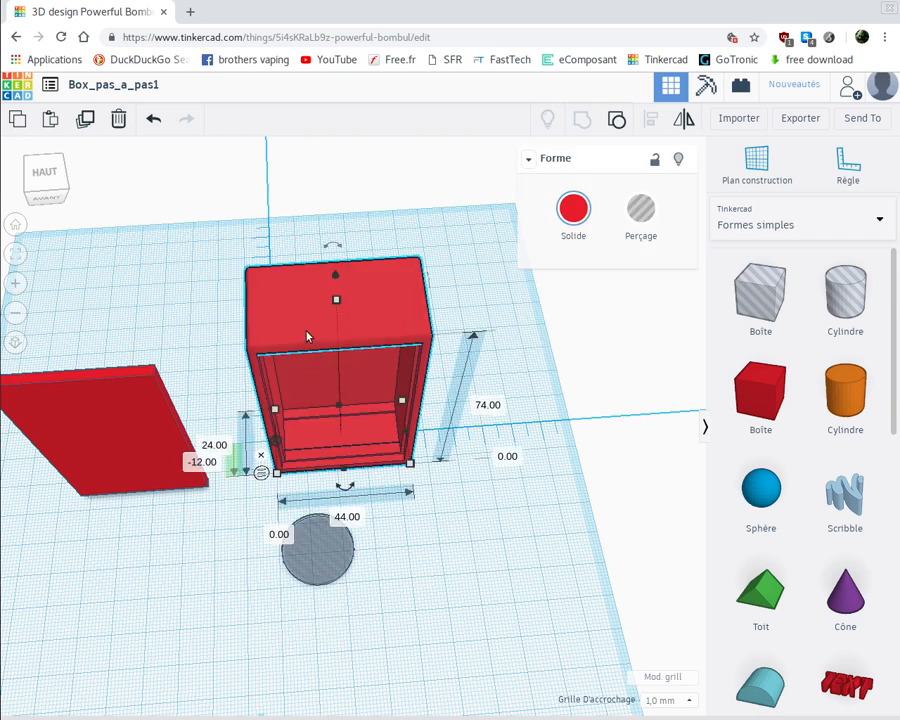
click(326, 572)
click(326, 572)
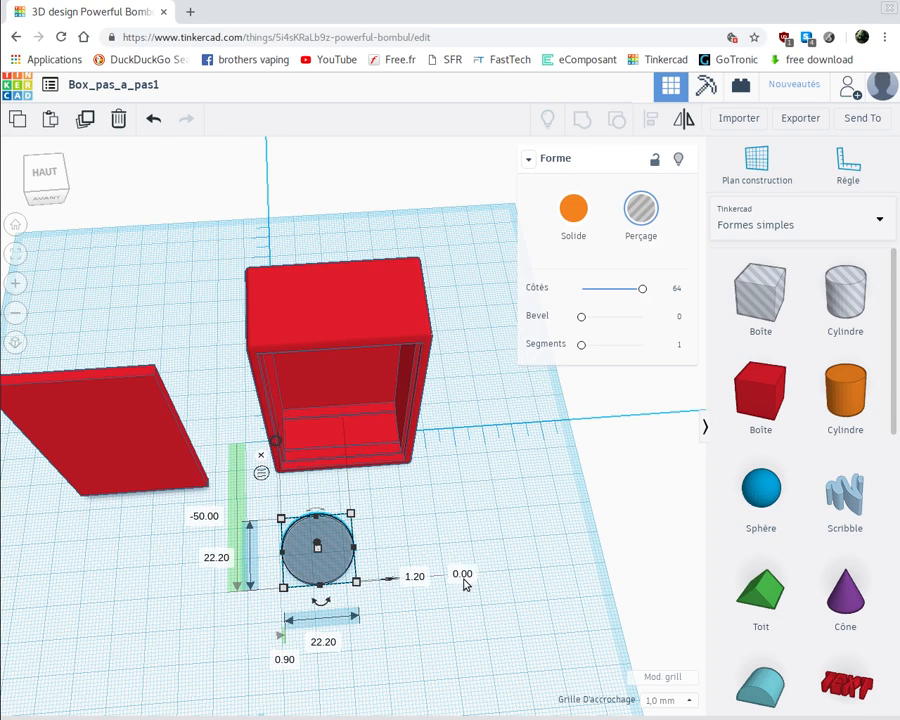
right_drag(441, 584, 432, 573)
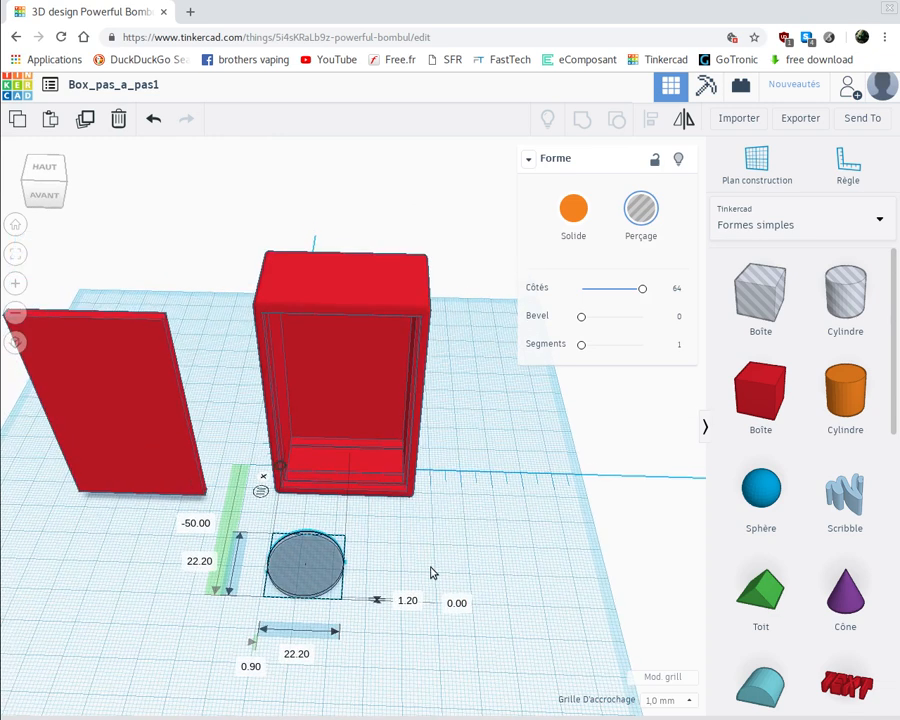
click(456, 604)
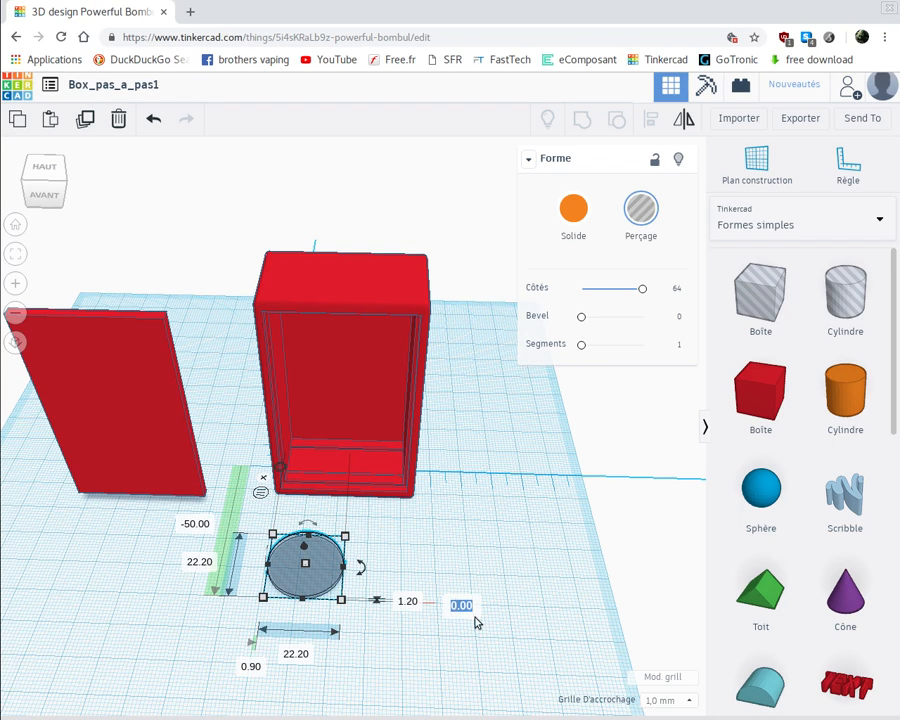
text(72.8)
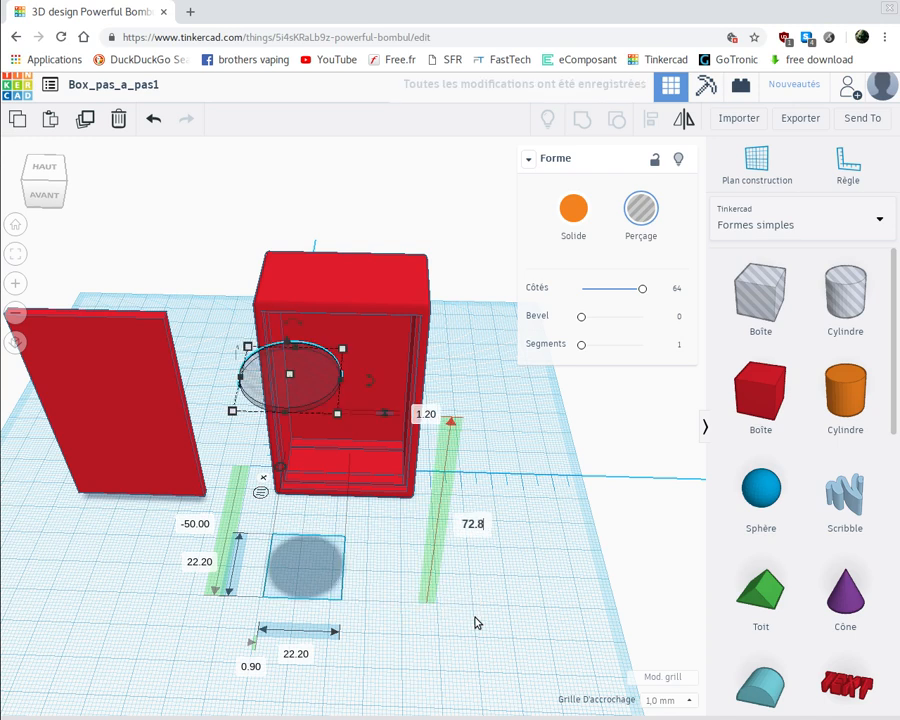
key(Return)
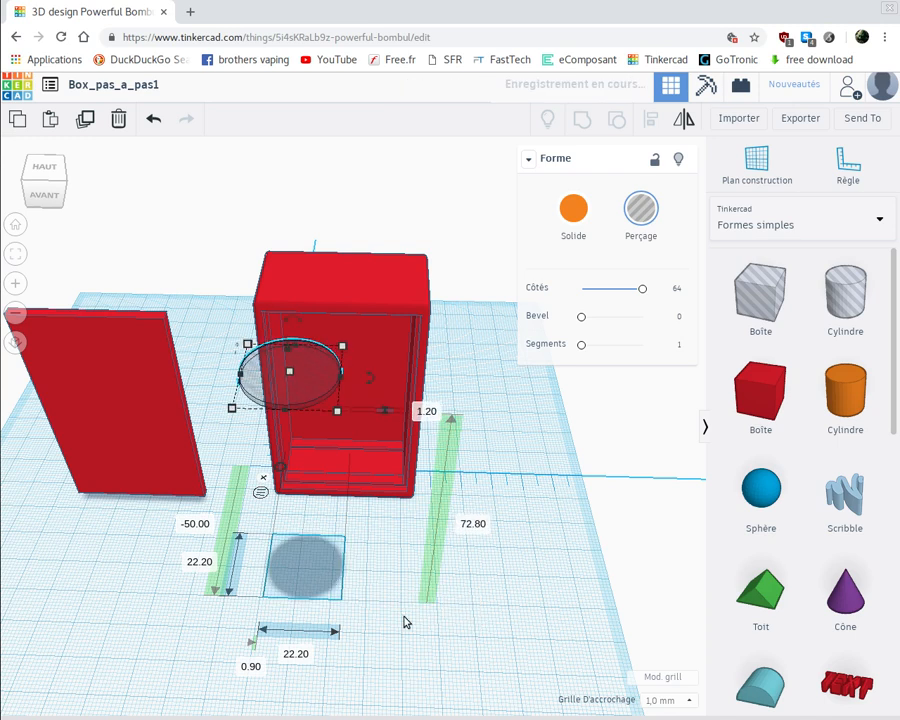
Move the flat cylinder hole onto the case's upper face and set its sideways offset from the ruler origin to 0.9 mm
right_drag(375, 595, 377, 605)
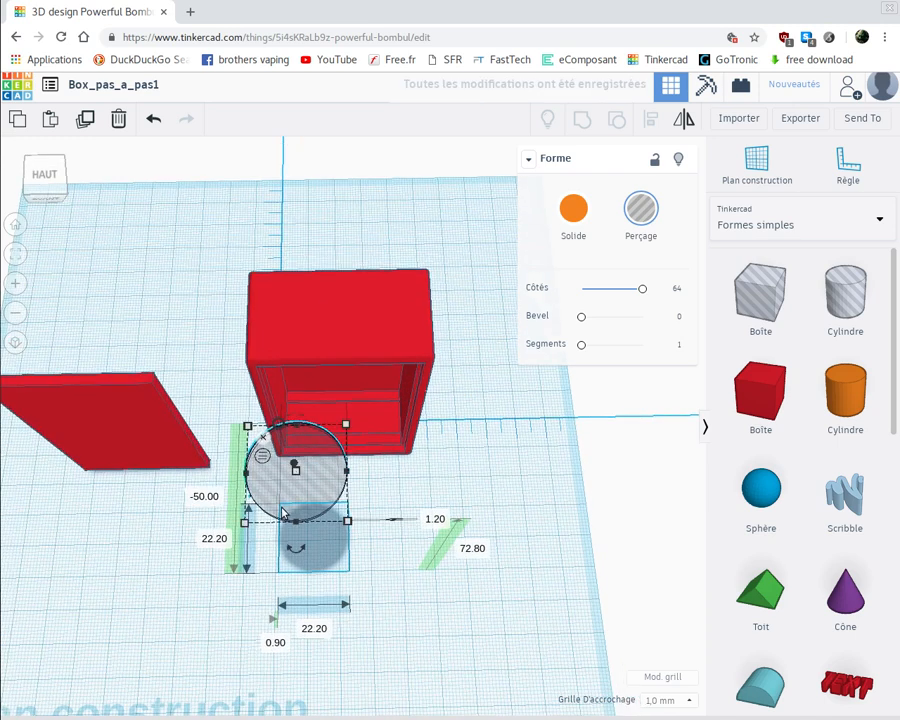
drag(293, 447, 293, 340)
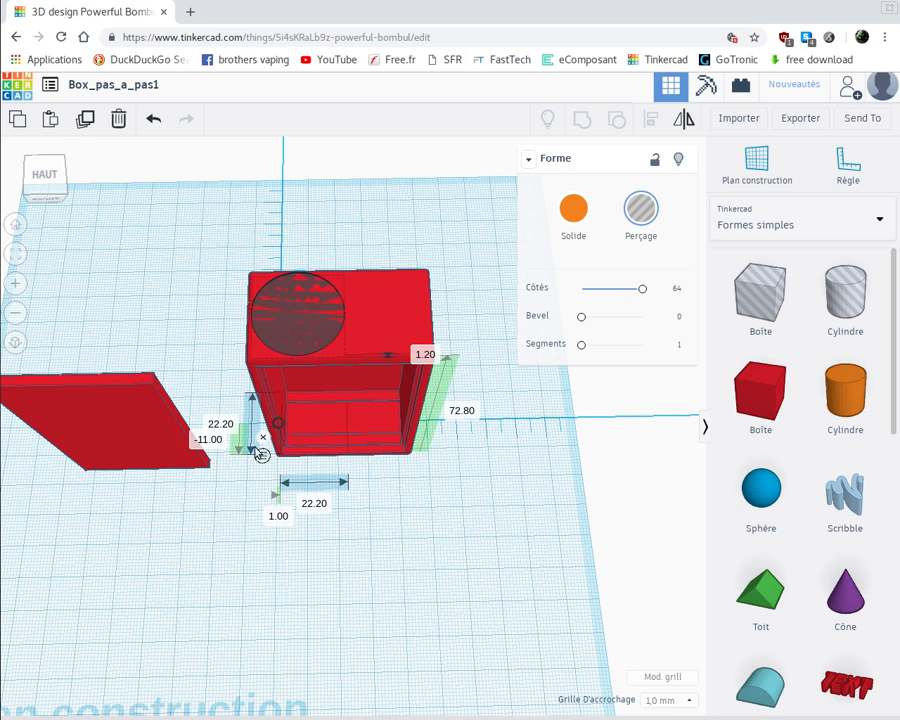
click(280, 517)
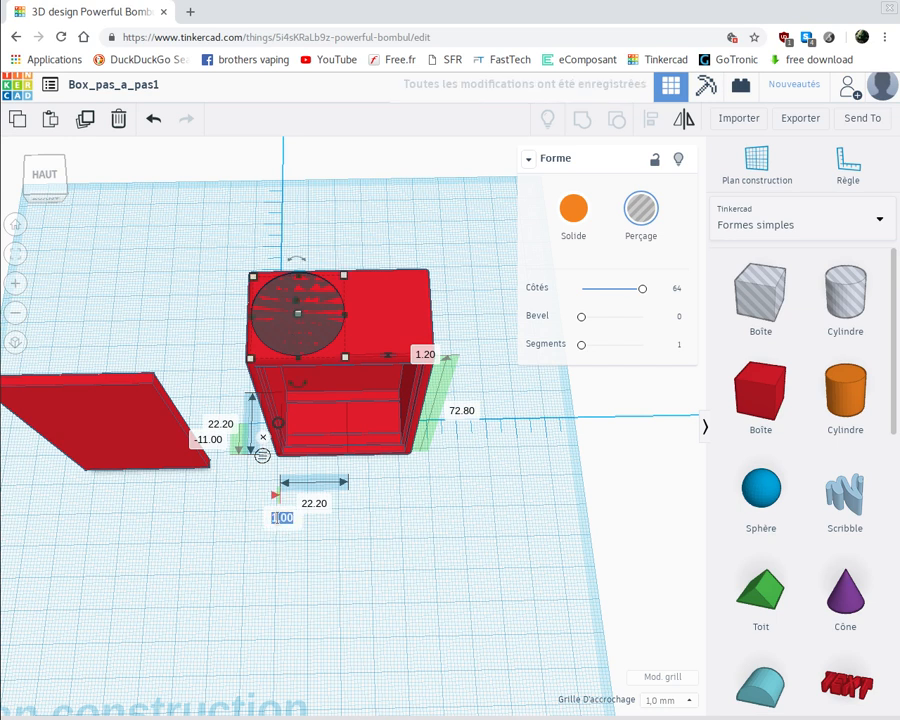
key(BackSpace)
text(0.9)
key(Return)
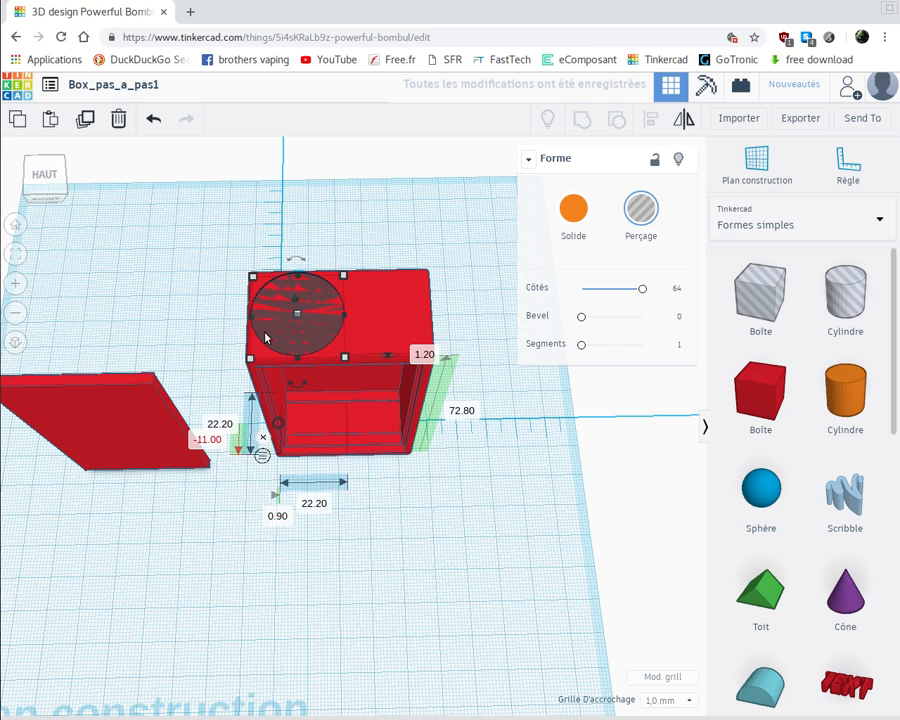
Set the flat cylinder hole's front-to-back offset from the ruler origin to -11.1 mm
click(210, 441)
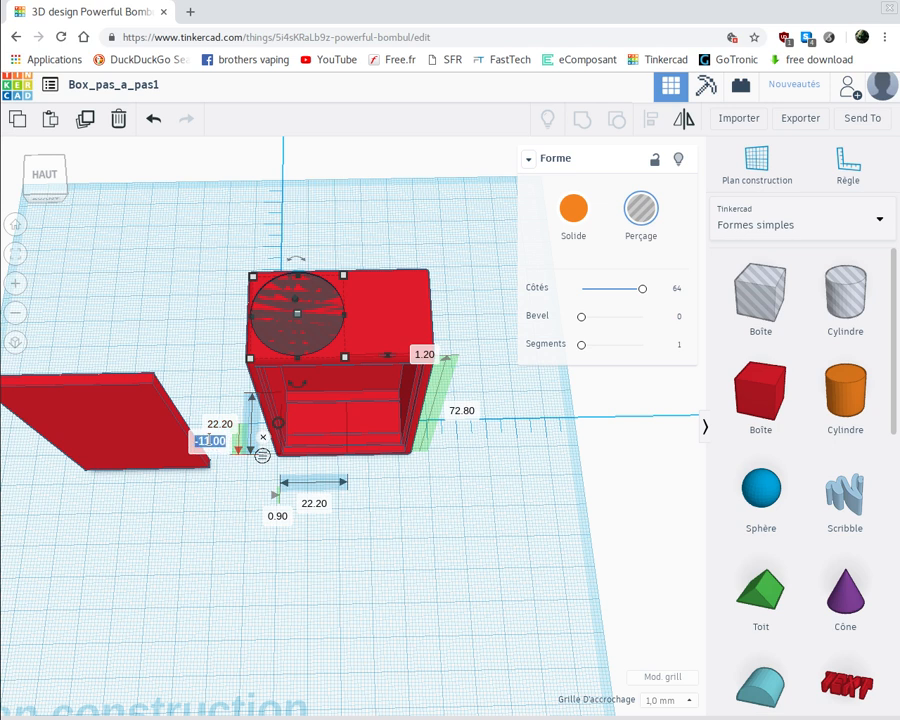
key(BackSpace)
text(-11.1)
key(Return)
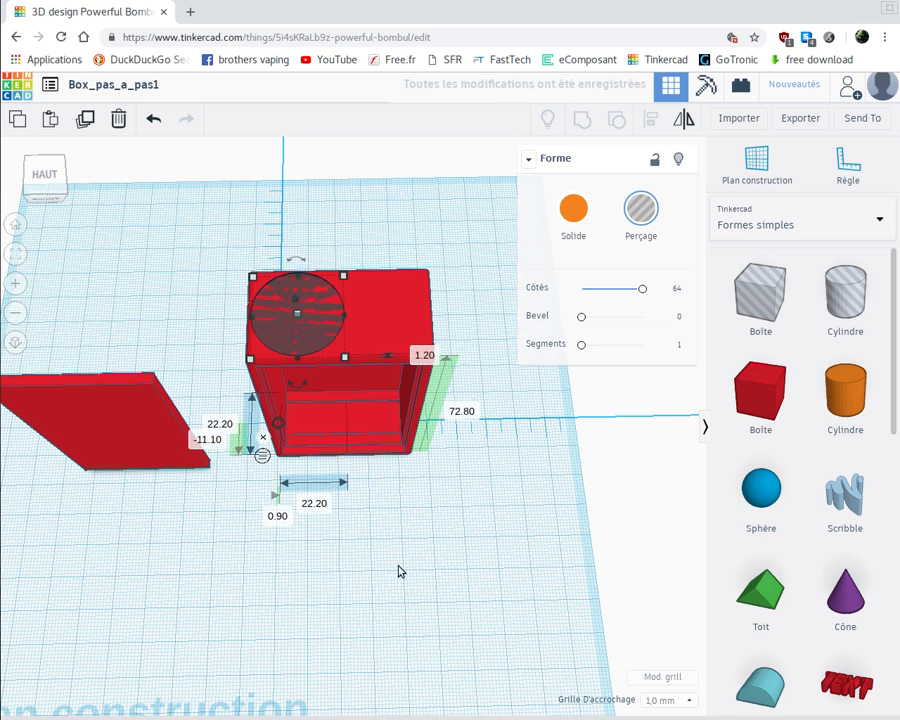
click(395, 577)
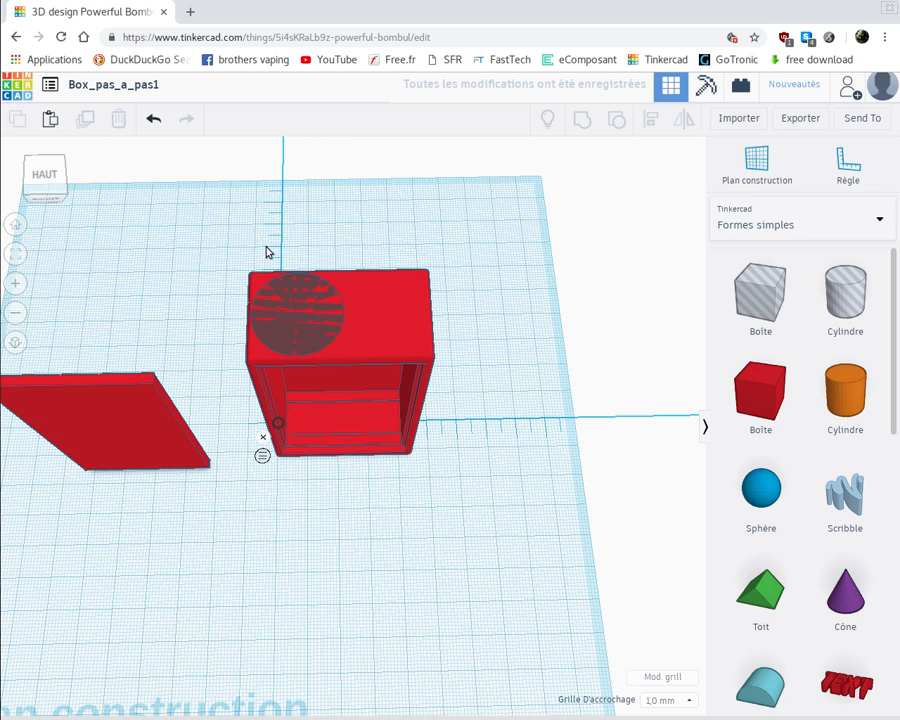
Place a second cylinder hole in front of the case and set its width and depth to 10 mm
click(850, 296)
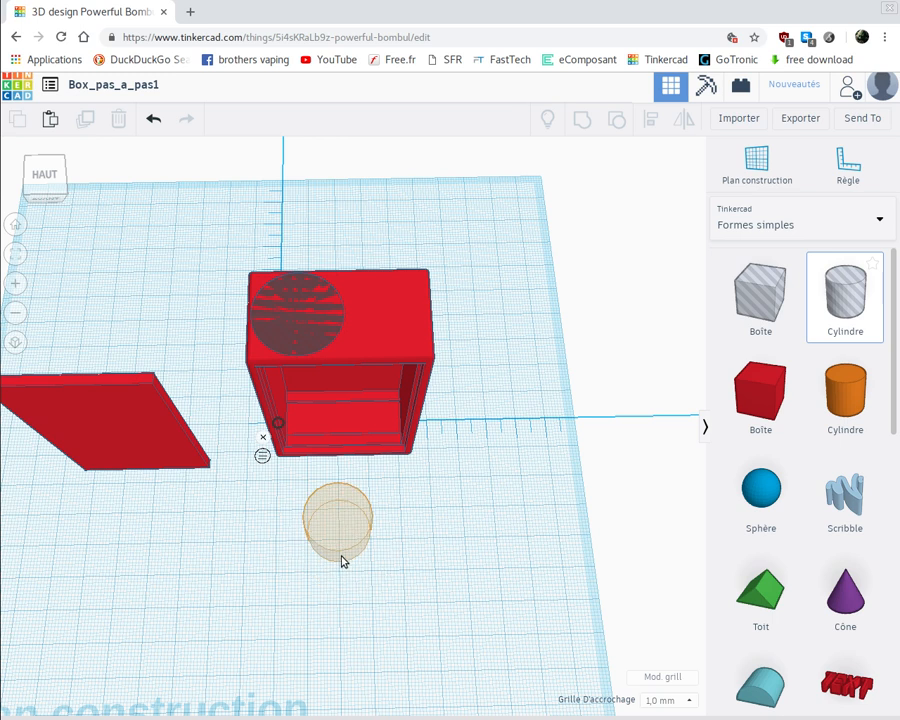
click(320, 594)
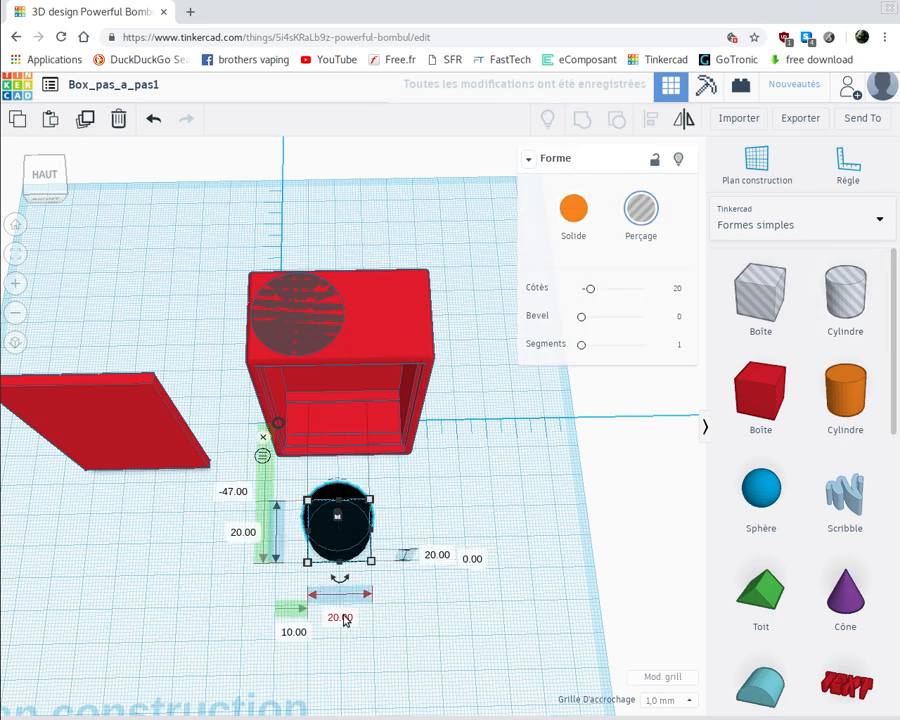
click(342, 618)
key(BackSpace)
text(10)
key(Return)
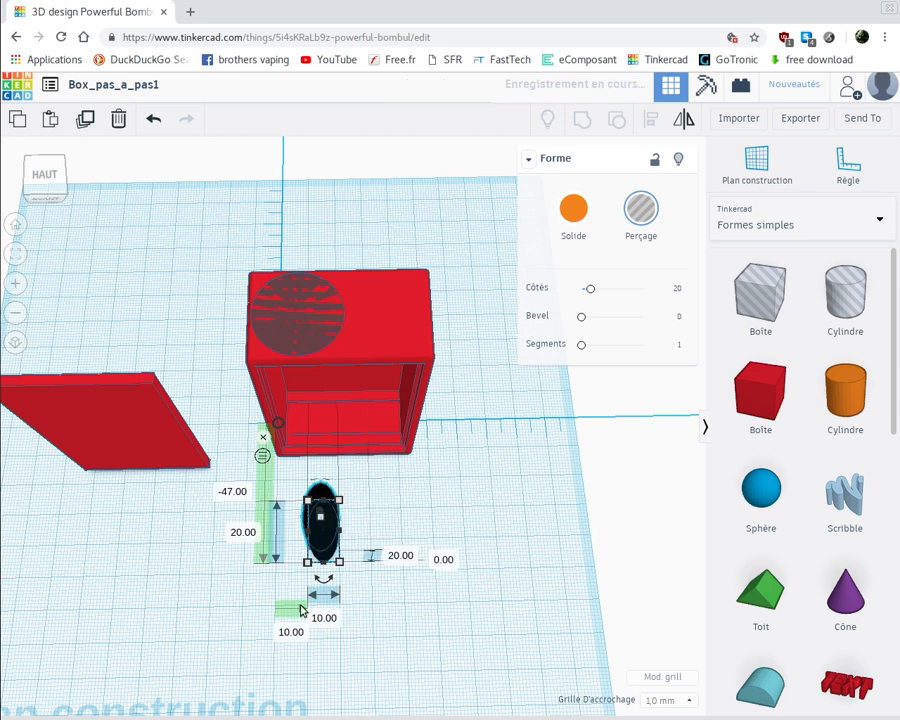
click(244, 532)
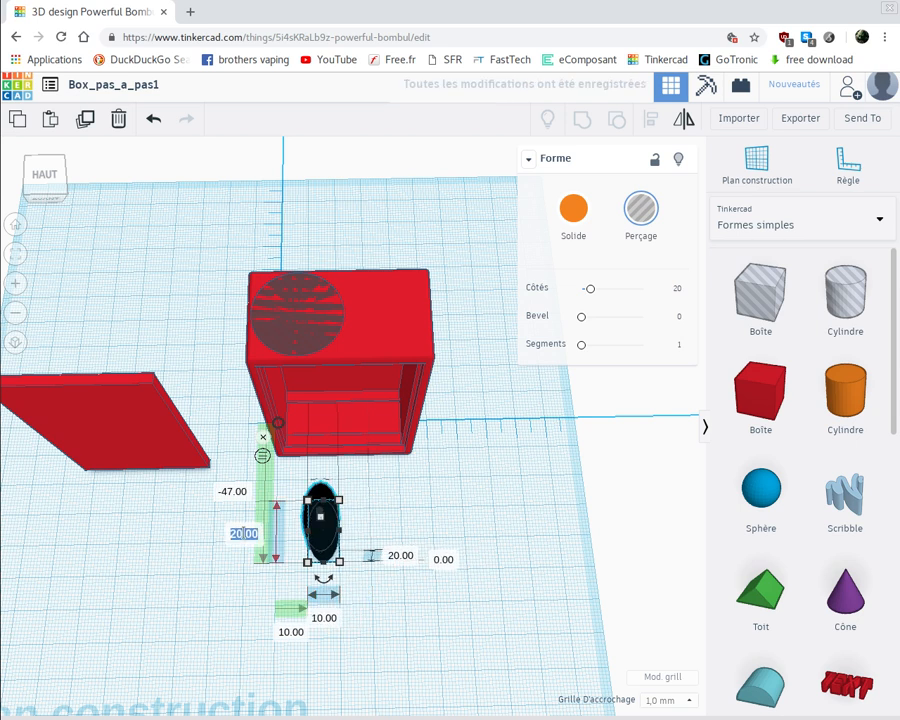
text(10)
key(Return)
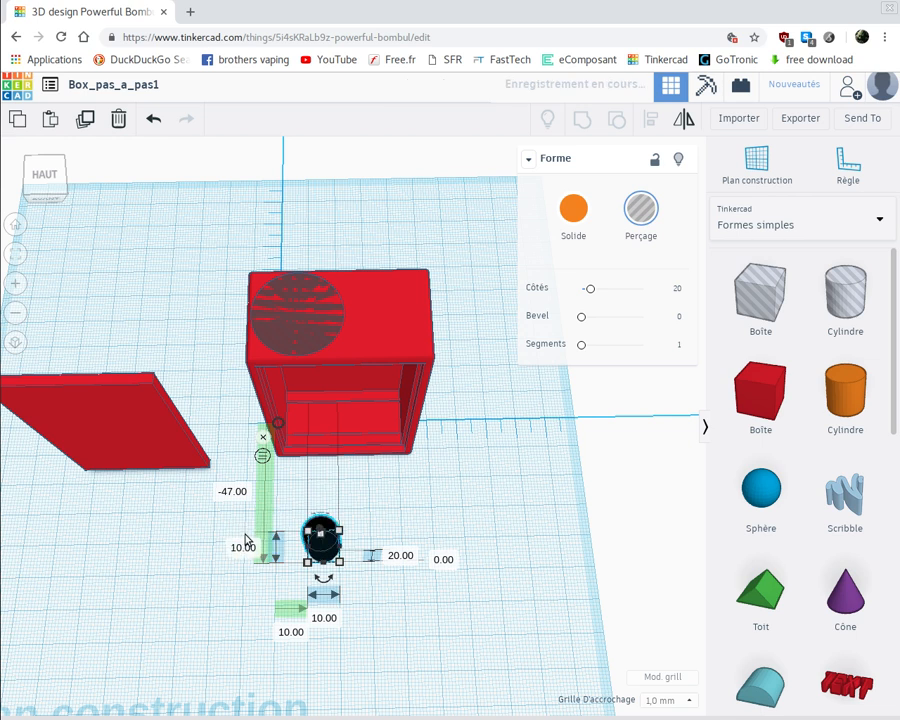
Change the second cylinder hole's depth and width to 11 mm and its number of sides to 64
click(246, 550)
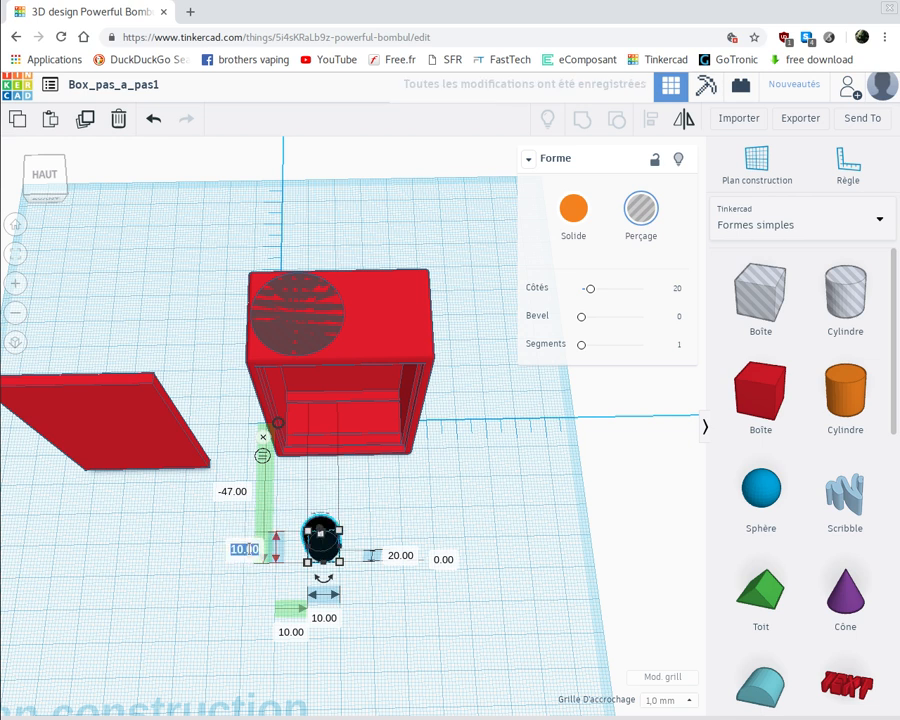
text(11)
key(Return)
click(324, 618)
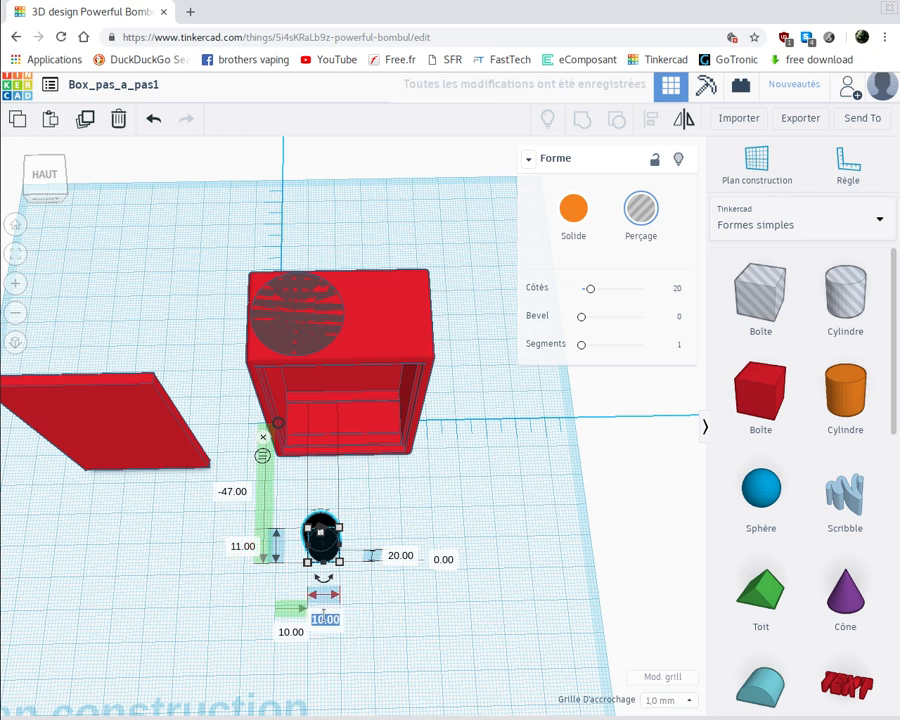
text(11)
key(Return)
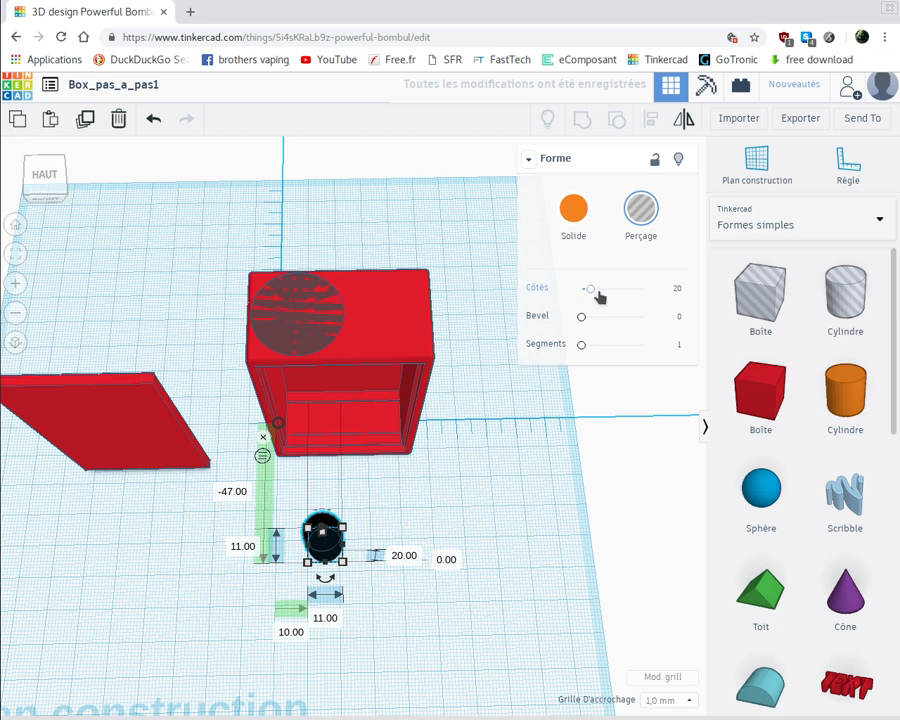
drag(588, 292, 674, 288)
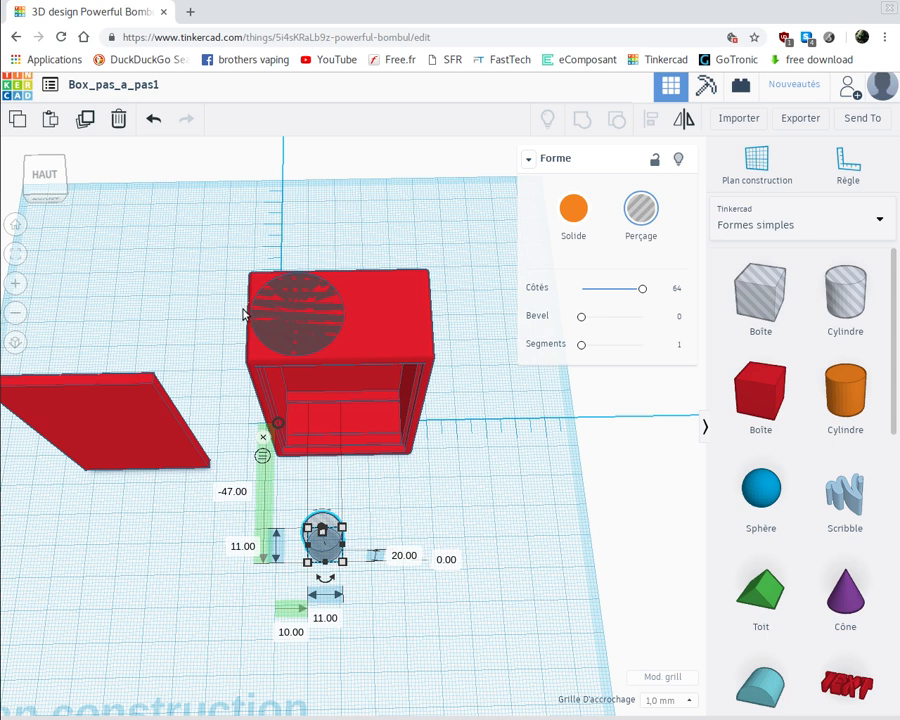
Set the 11 mm cylinder hole's sideways offset from the ruler origin to 6.5 mm
click(293, 633)
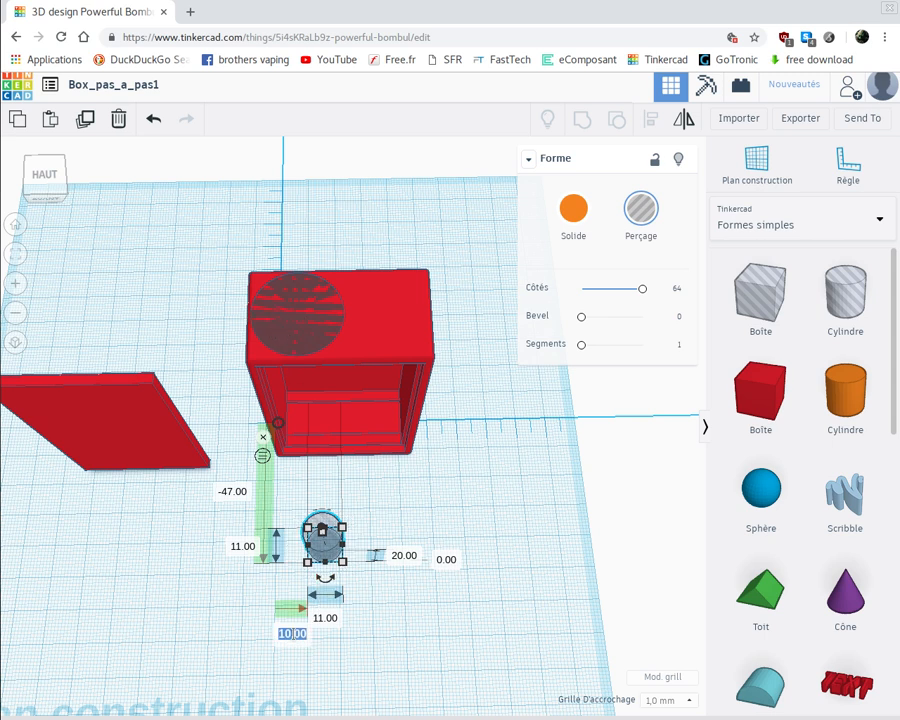
key(BackSpace)
text(6.5)
key(Return)
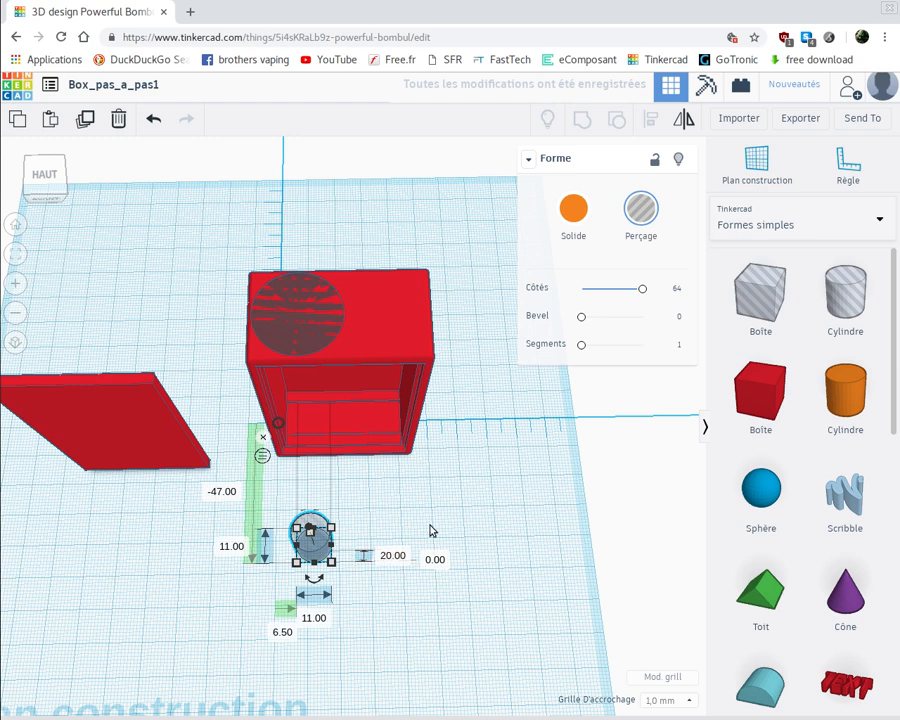
Raise the 11 mm cylinder hole to 60 mm above the workplane
right_drag(420, 502, 407, 627)
click(434, 599)
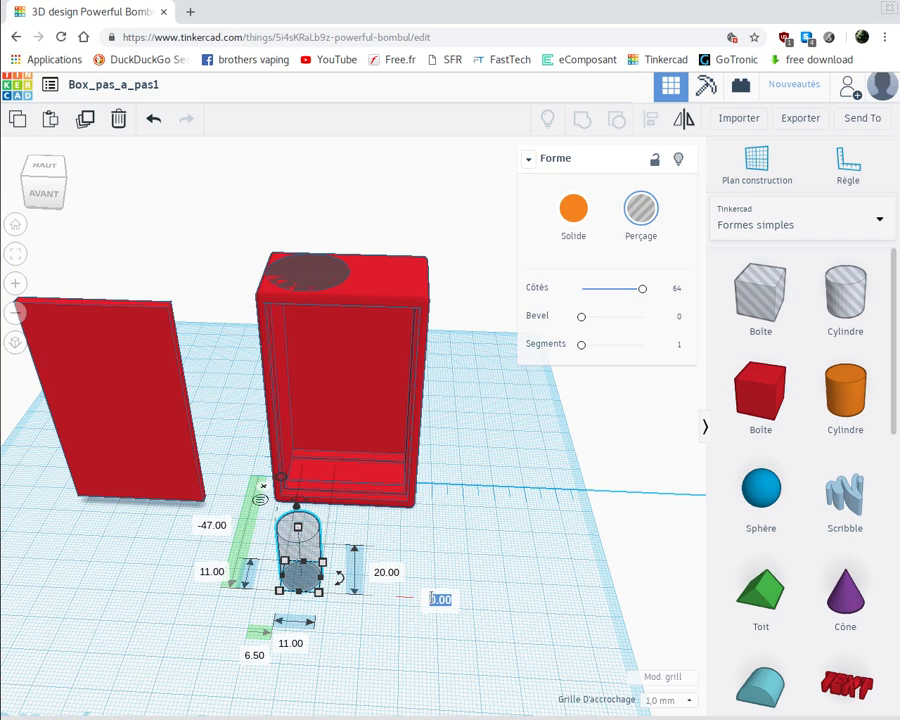
text(60)
key(Return)
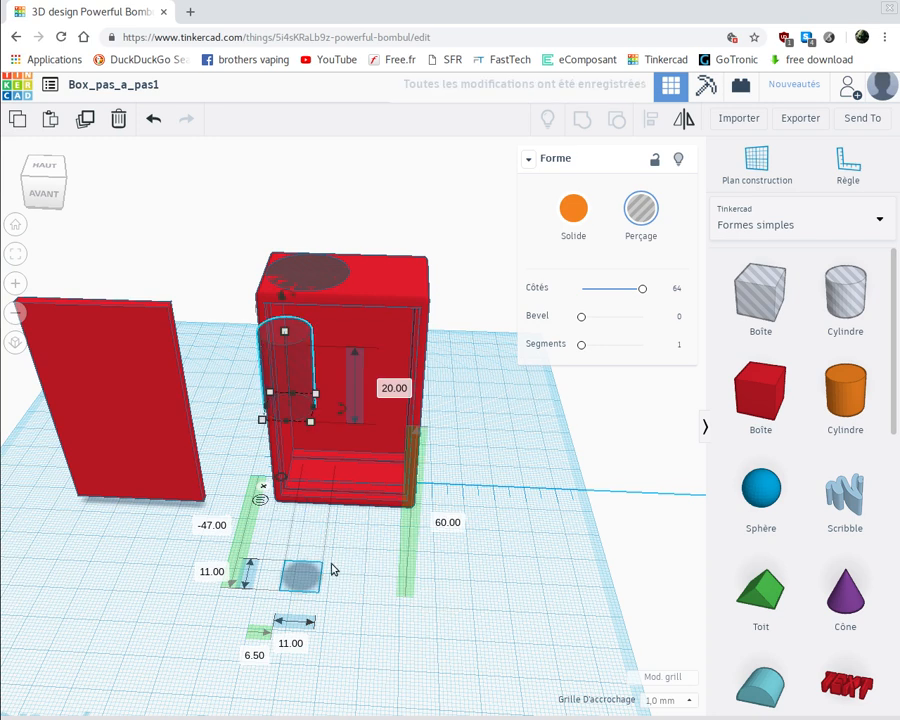
Set the 11 mm cylinder hole's front-to-back offset from the ruler origin to -5.5 mm, placing it inside the larger circle
right_drag(363, 576, 379, 654)
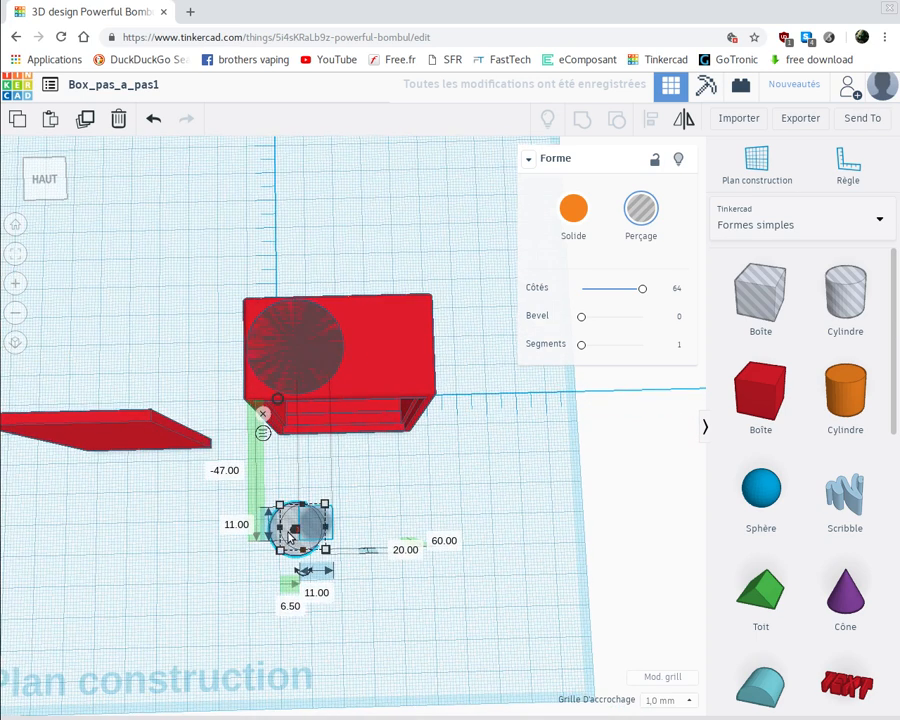
click(225, 471)
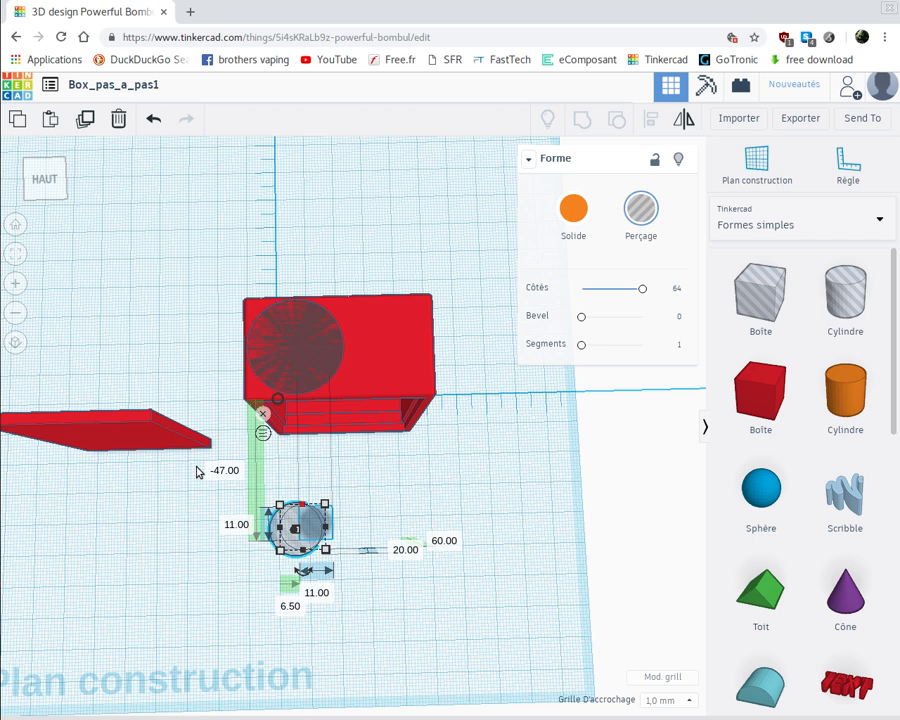
click(233, 473)
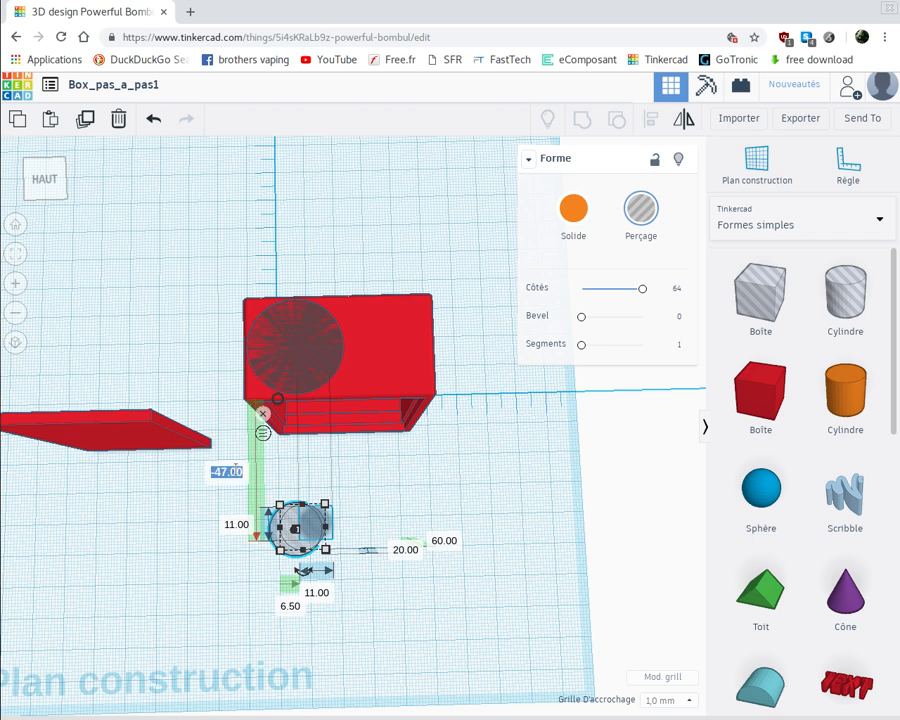
text(-5.5)
key(Return)
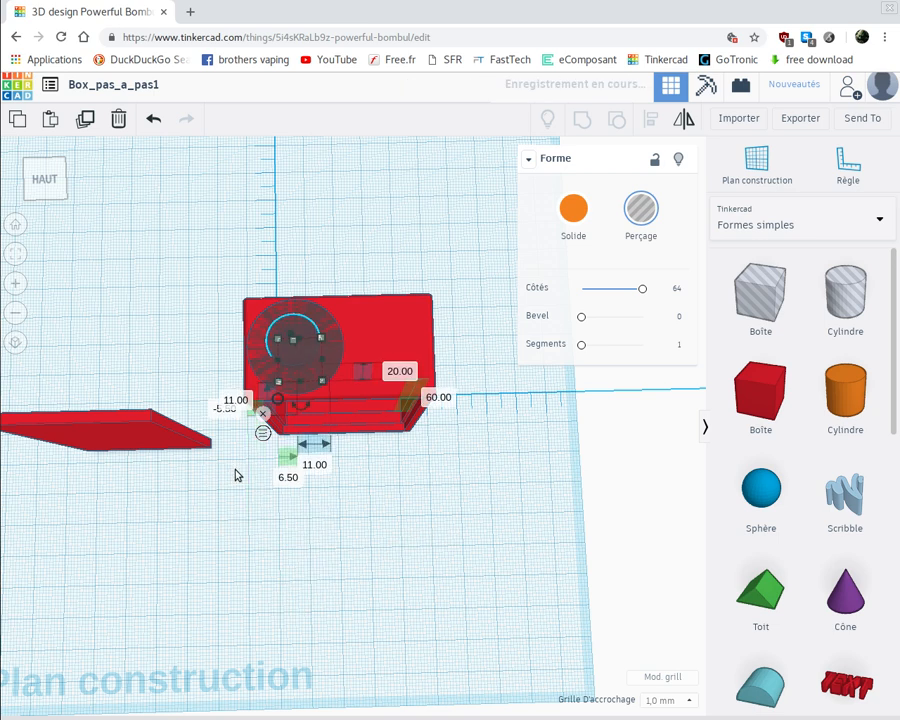
Group both cylinder holes with the case to cut a stepped round opening through its upper wall, and inspect the cut
right_drag(333, 498, 321, 582)
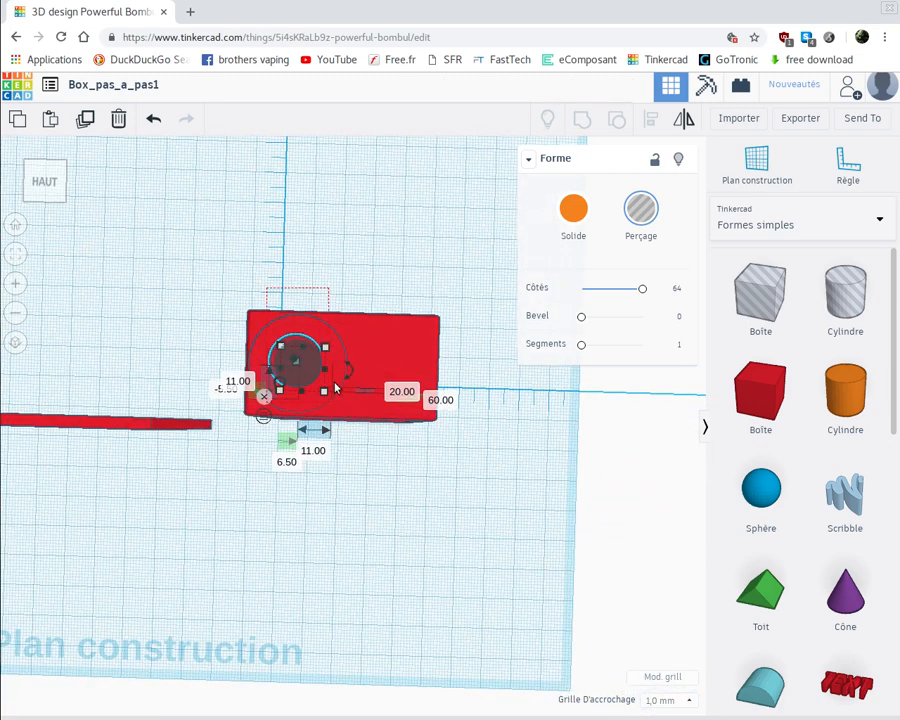
shift+click(376, 332)
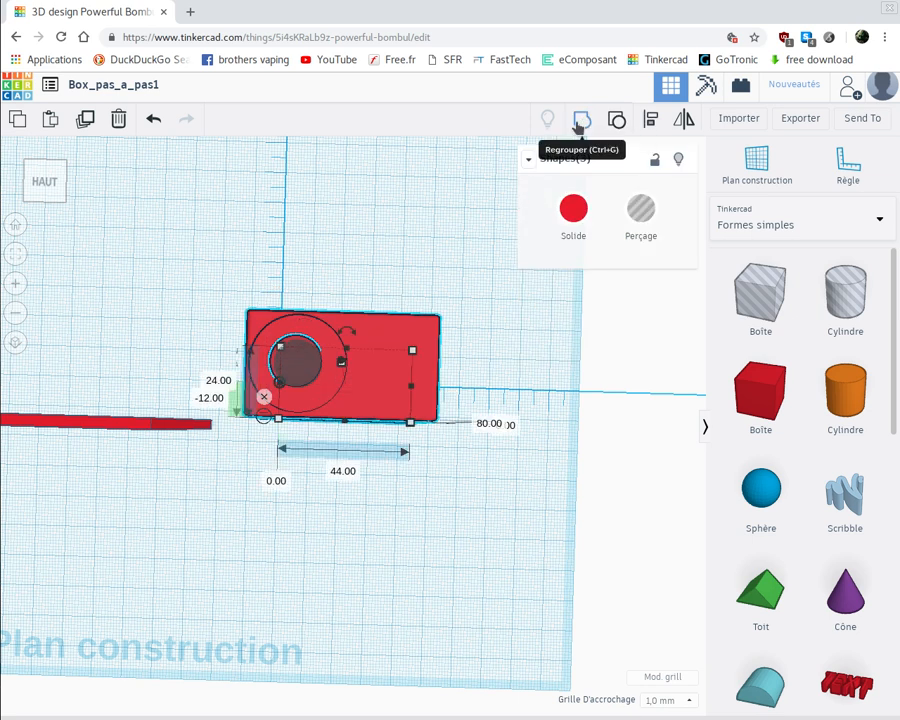
key(ctrl+g)
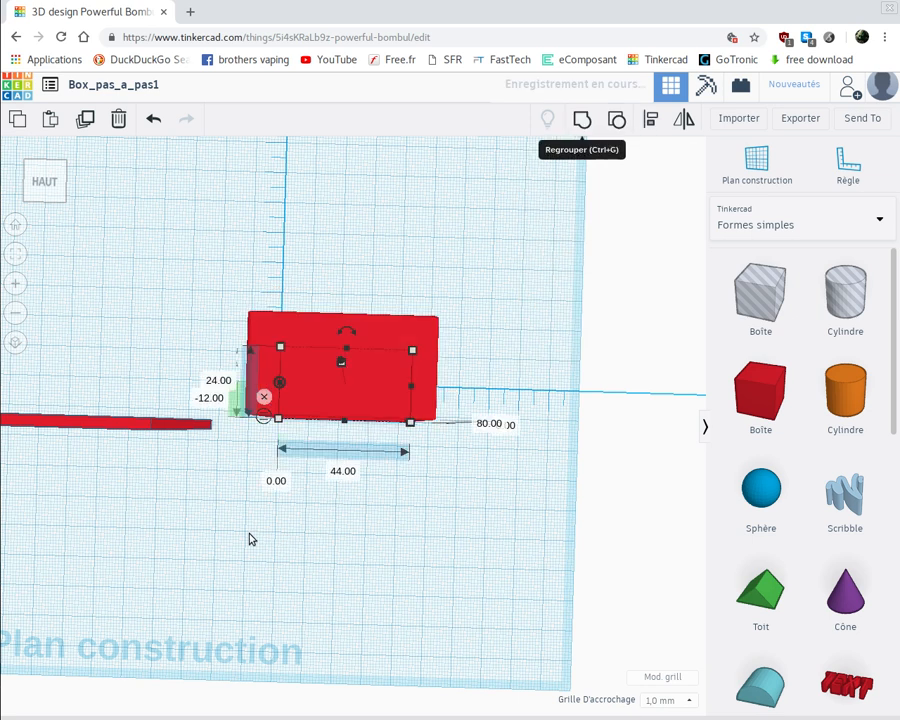
click(251, 537)
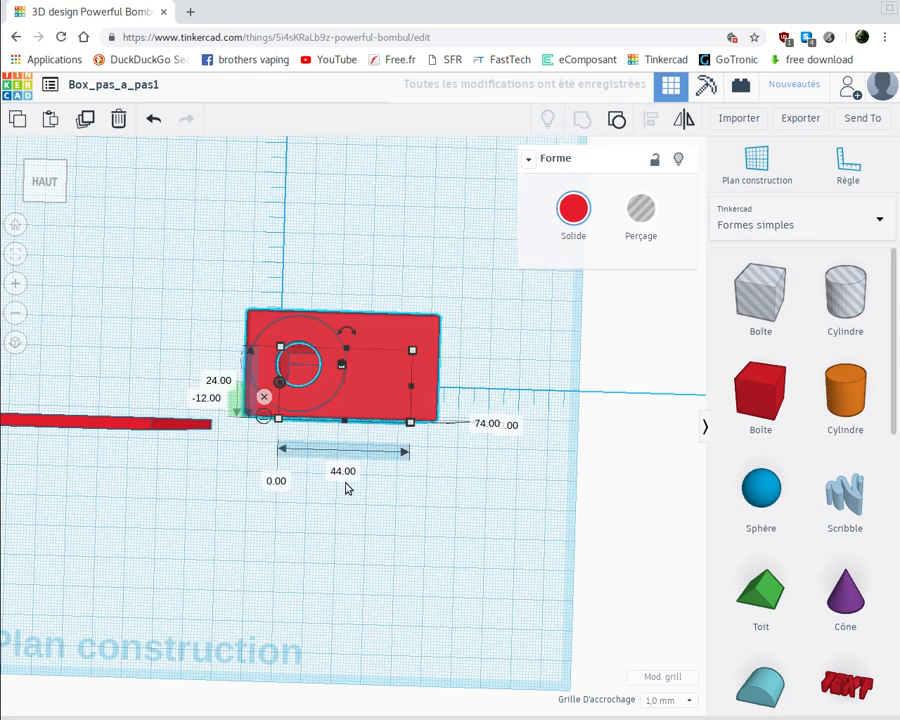
right_drag(348, 486, 357, 424)
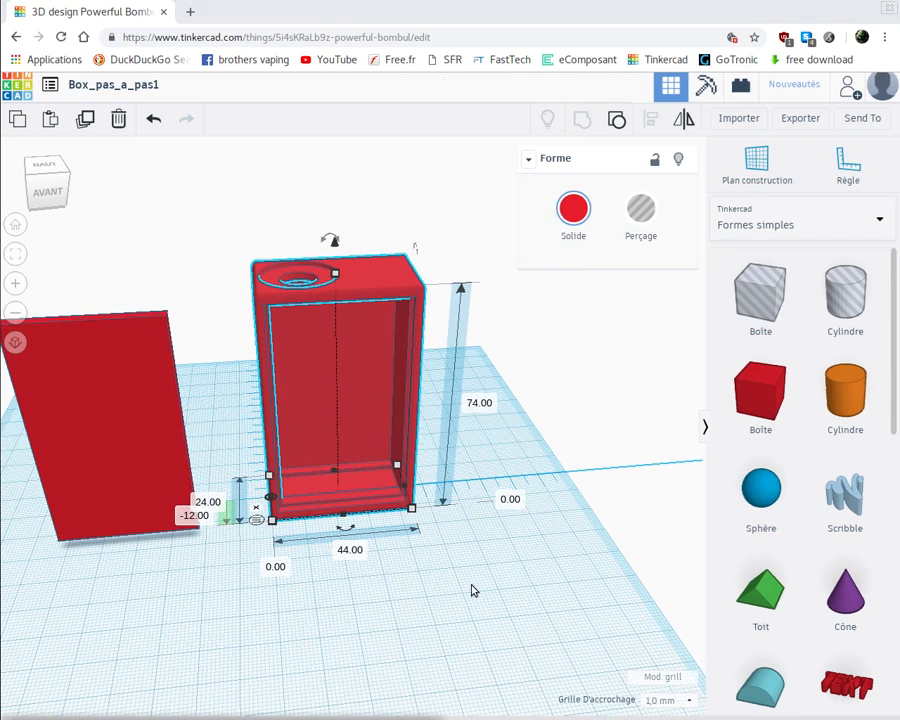
right_drag(462, 603, 457, 632)
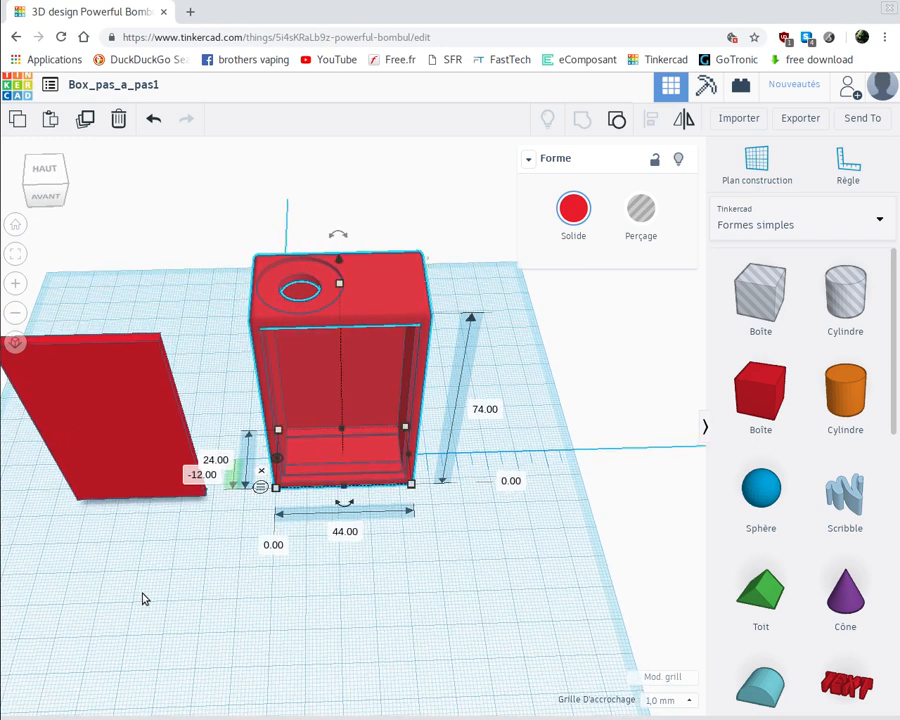
middle_drag(179, 599, 265, 595)
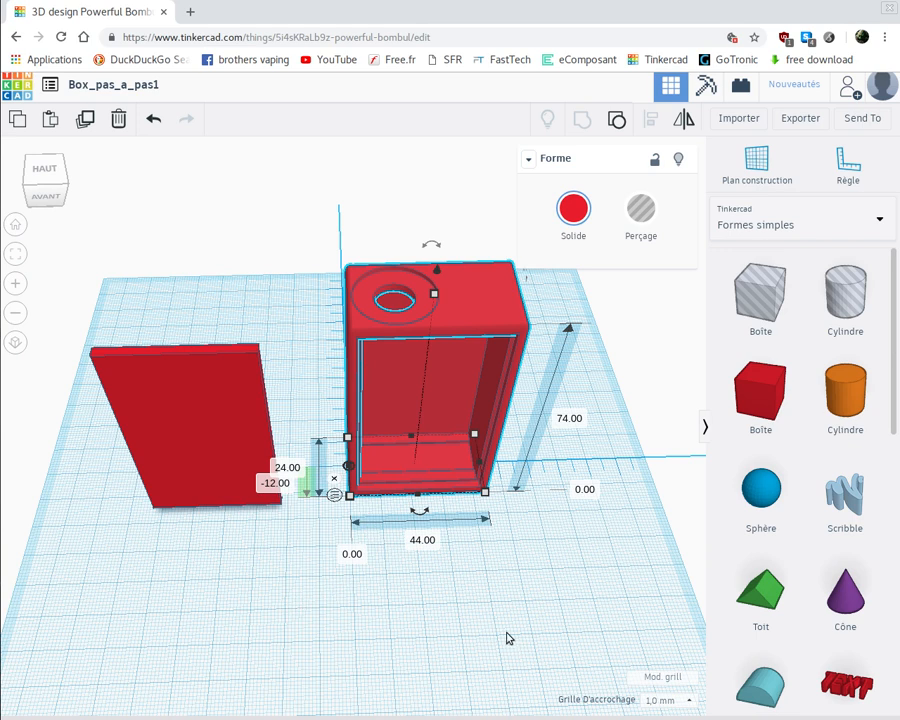
Add a solid box in front of the case and set its width to 1.5 mm
right_drag(486, 586, 481, 565)
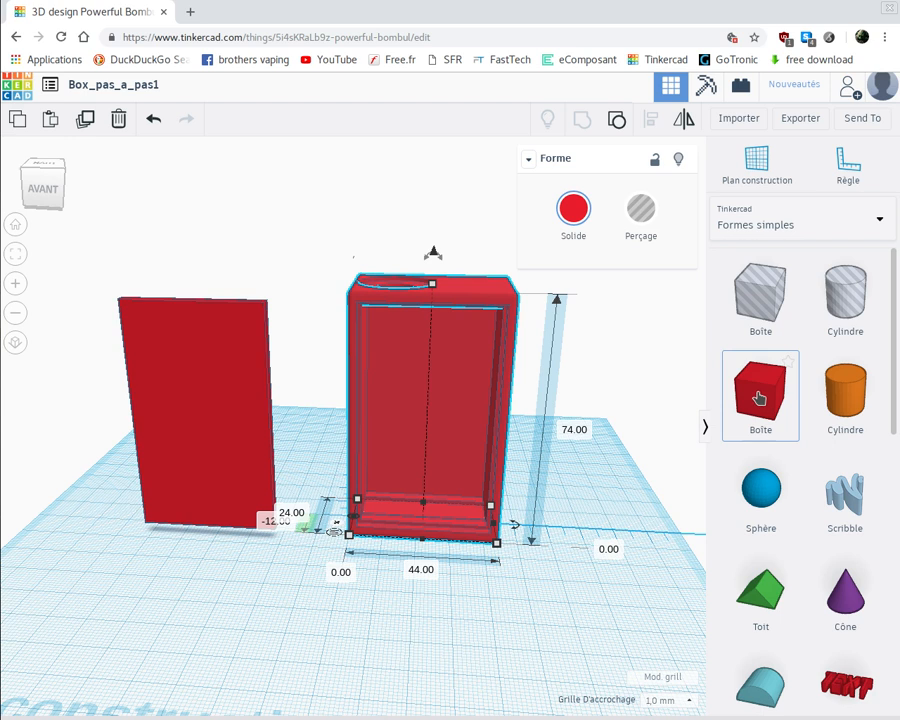
drag(758, 399, 378, 663)
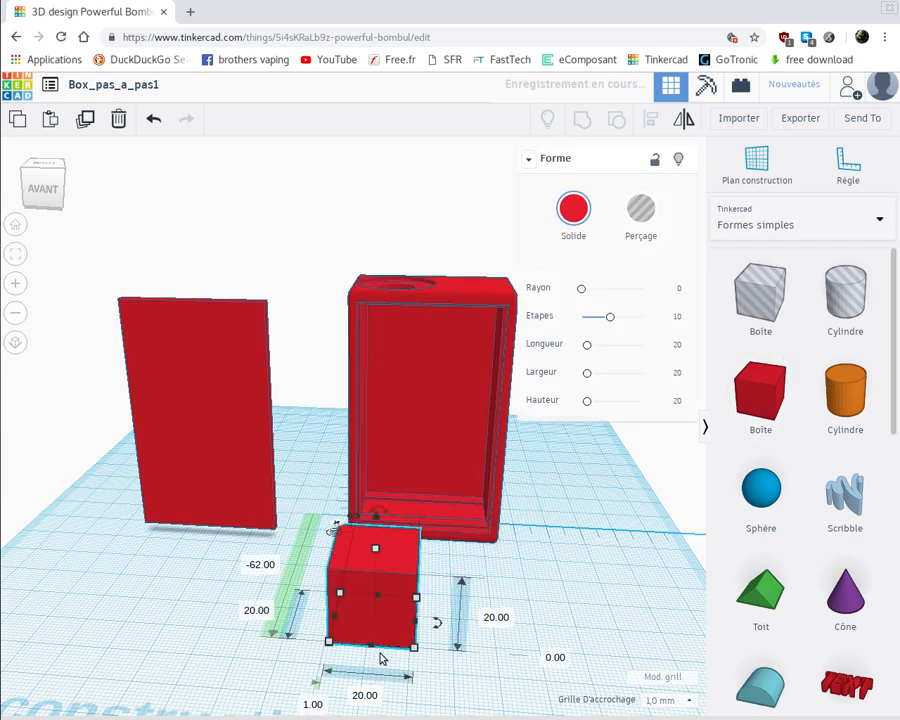
click(364, 696)
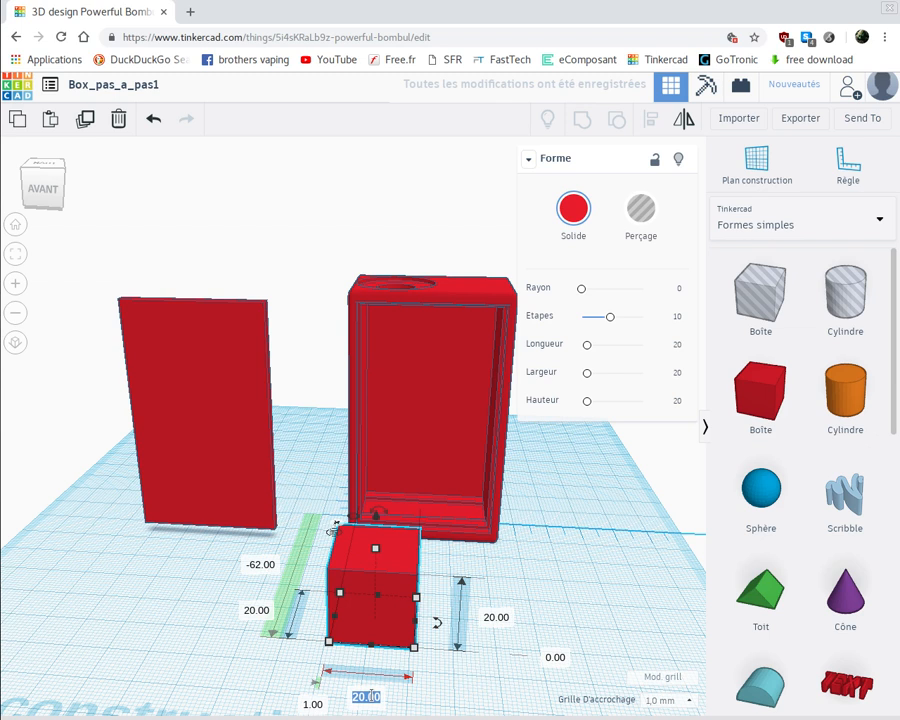
text(1.)
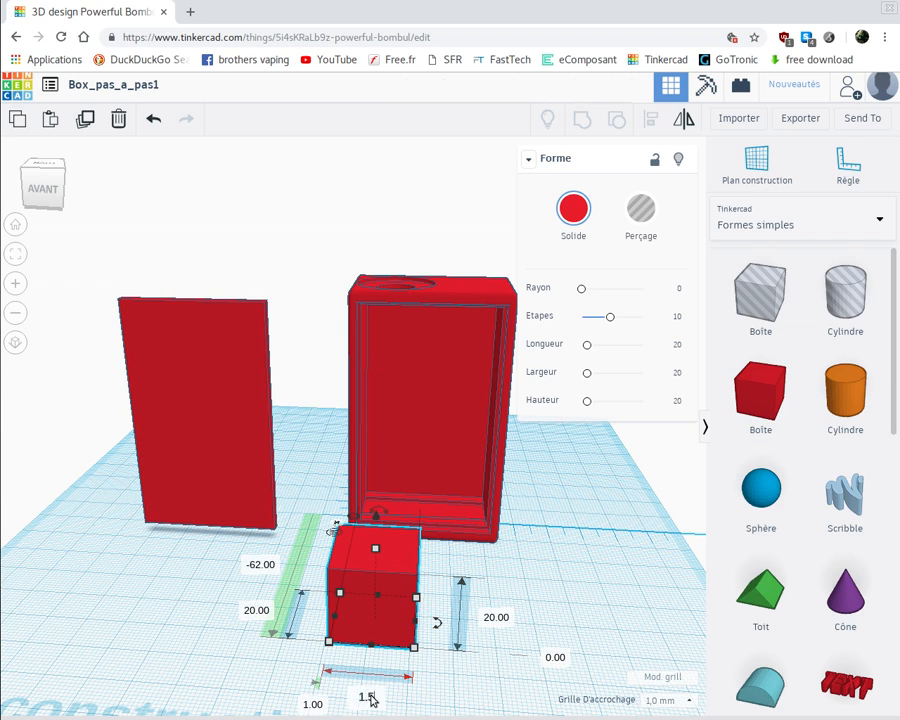
text(5)
key(Return)
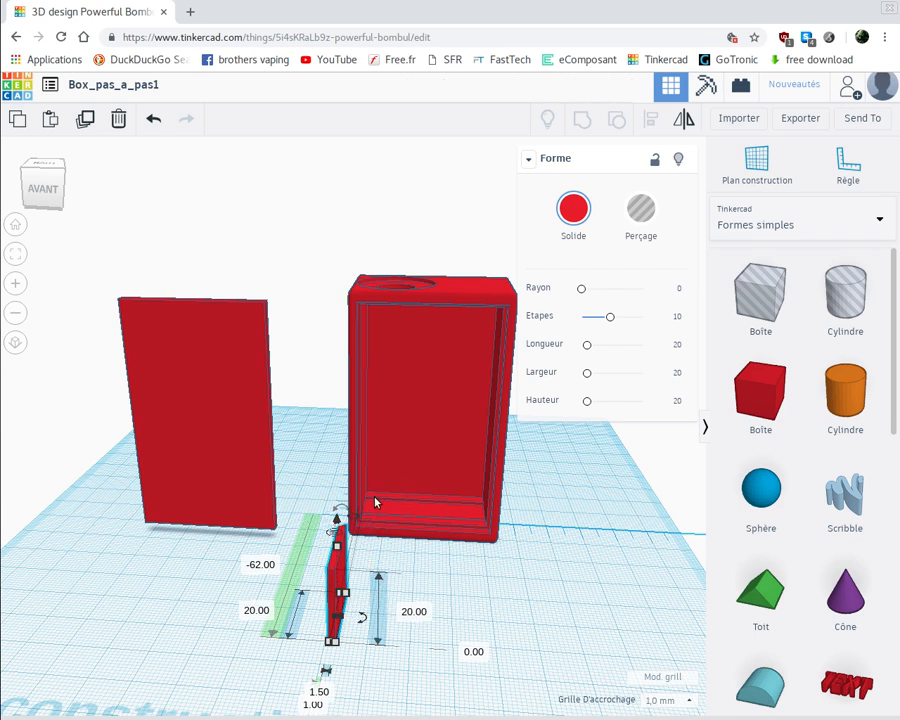
Raise the 1.5 mm thick box to 6 mm above the workplane and deselect it
click(472, 654)
text(6)
key(Return)
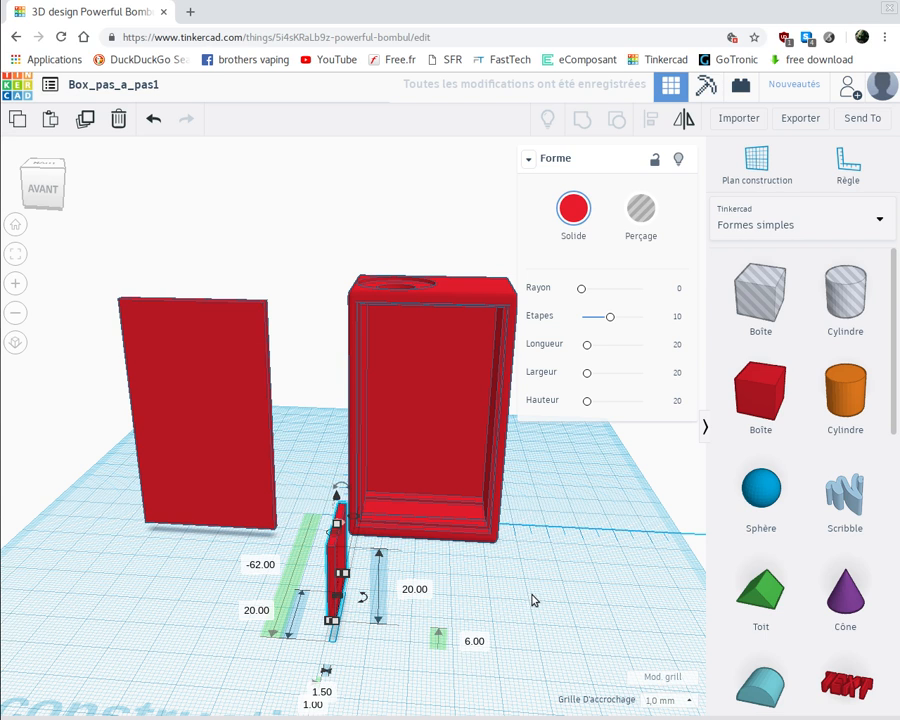
click(307, 577)
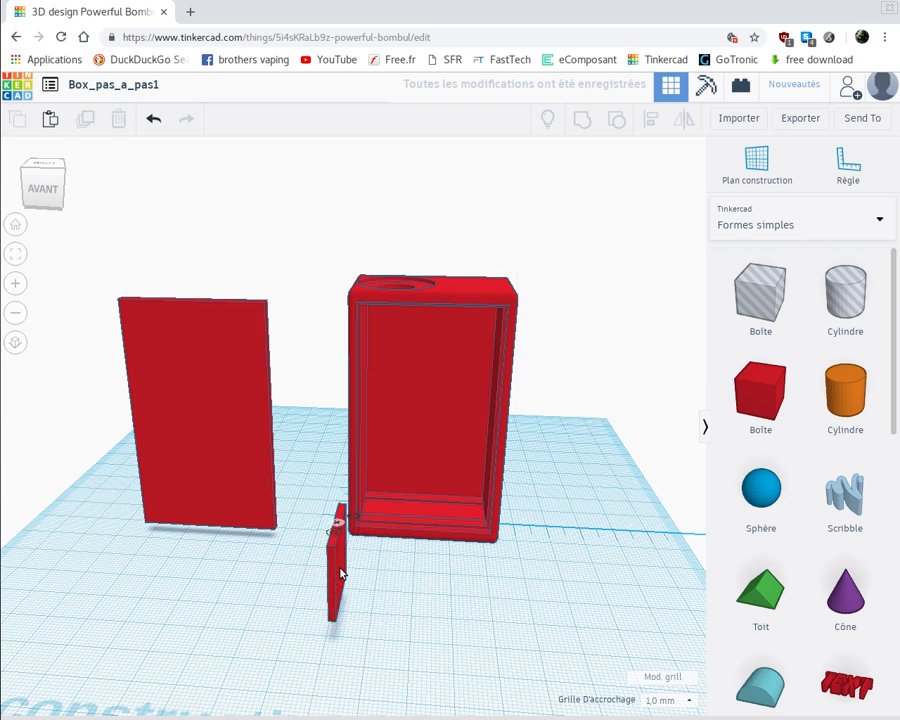
Move the thin box into the case beside the inner side wall nearest the cover, at offsets of about 4.5 mm and -7 mm
drag(340, 573, 375, 482)
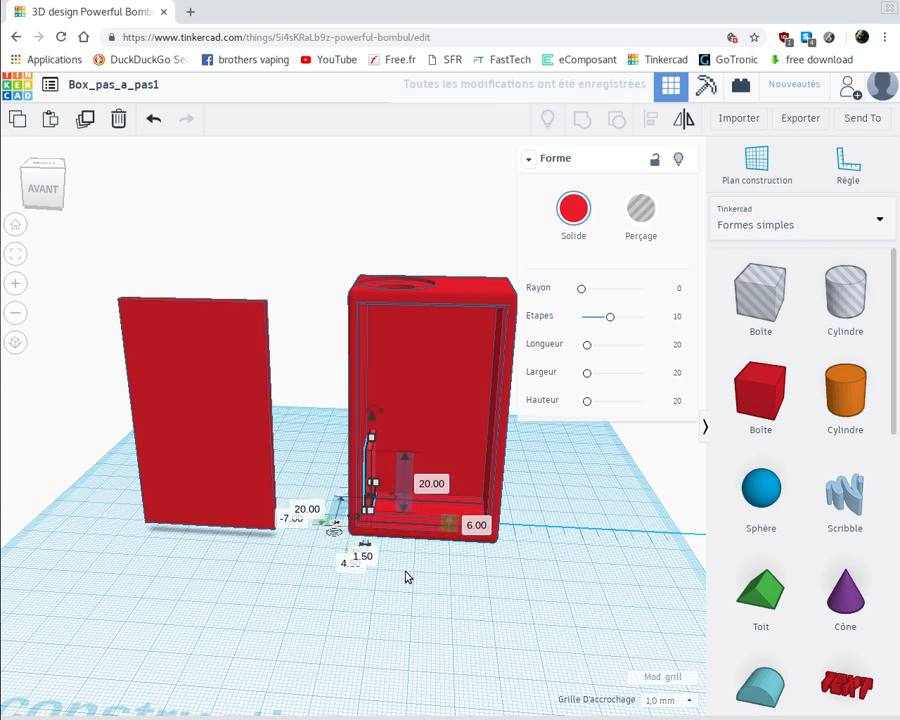
right_drag(407, 577, 326, 571)
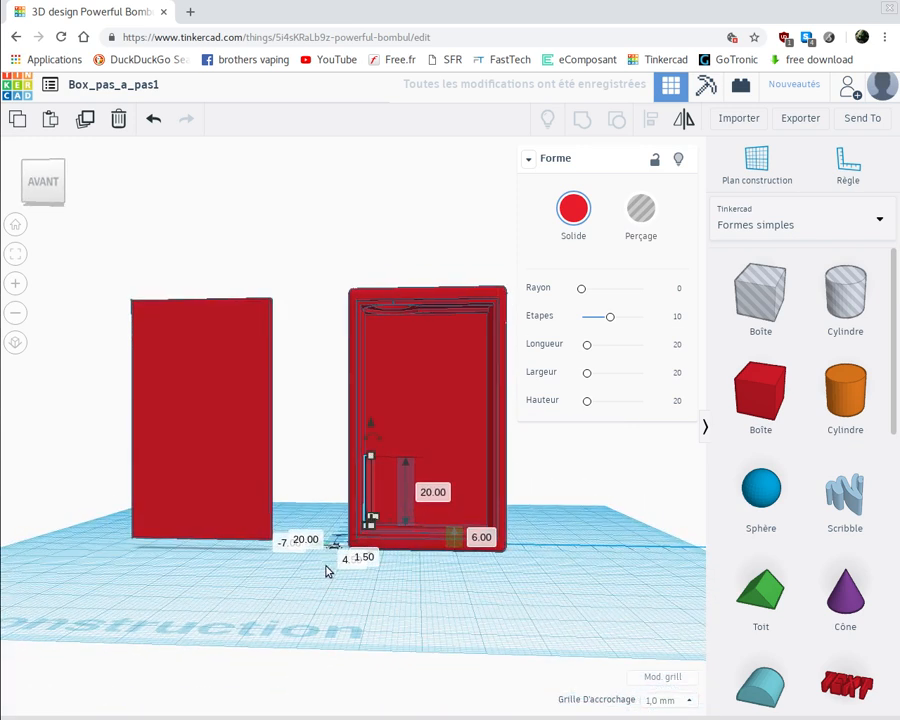
scroll(326, 571, up, 6)
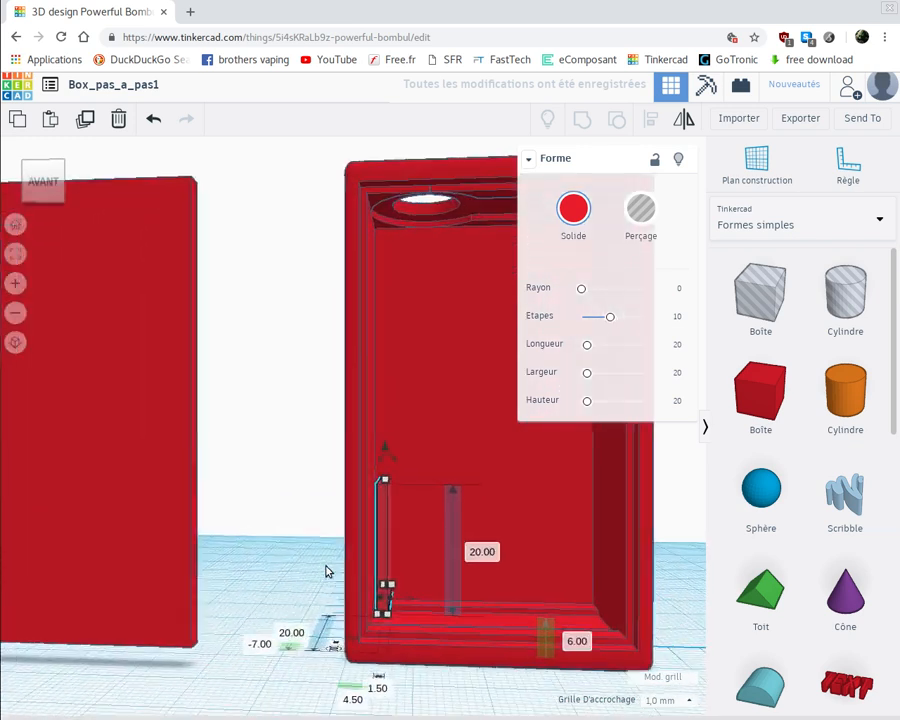
scroll(326, 571, up, 5)
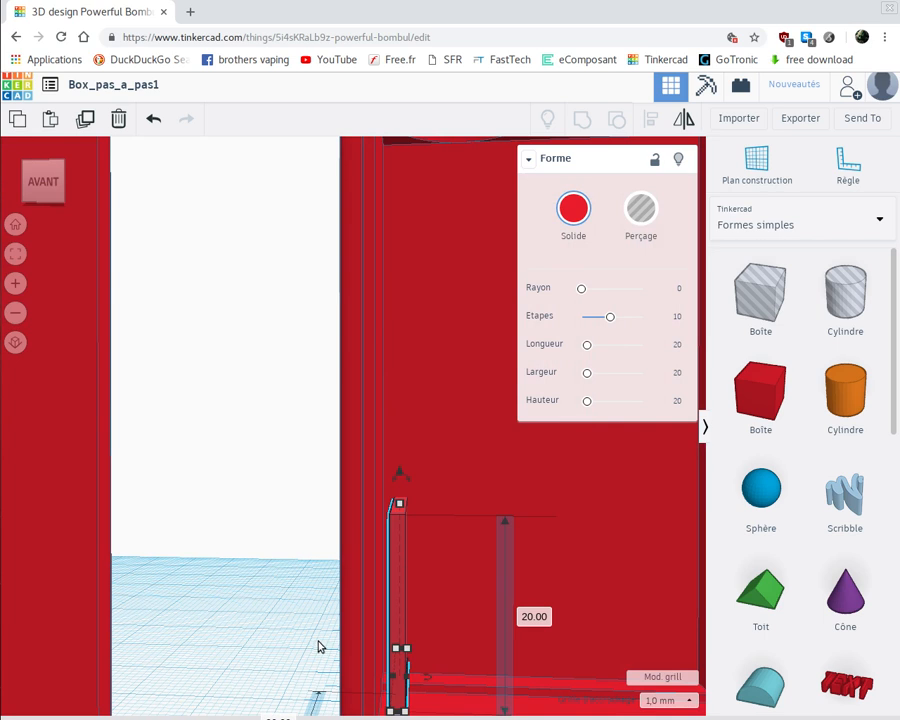
scroll(295, 560, down, 4)
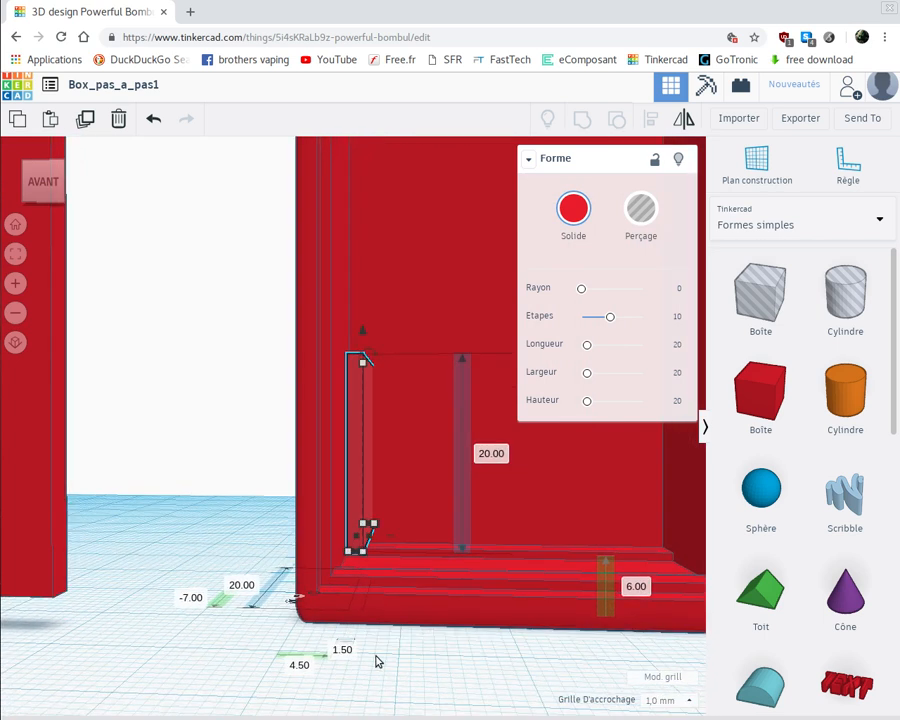
Set the thin box's front-to-back offset from the ruler origin to -9 mm
right_drag(393, 680, 401, 708)
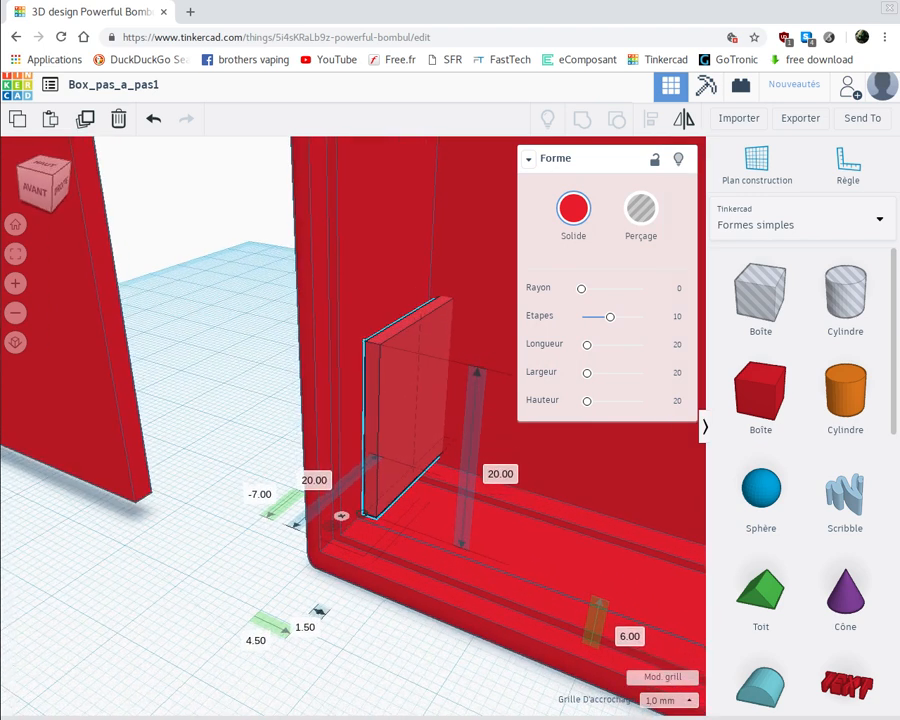
right_drag(187, 569, 333, 623)
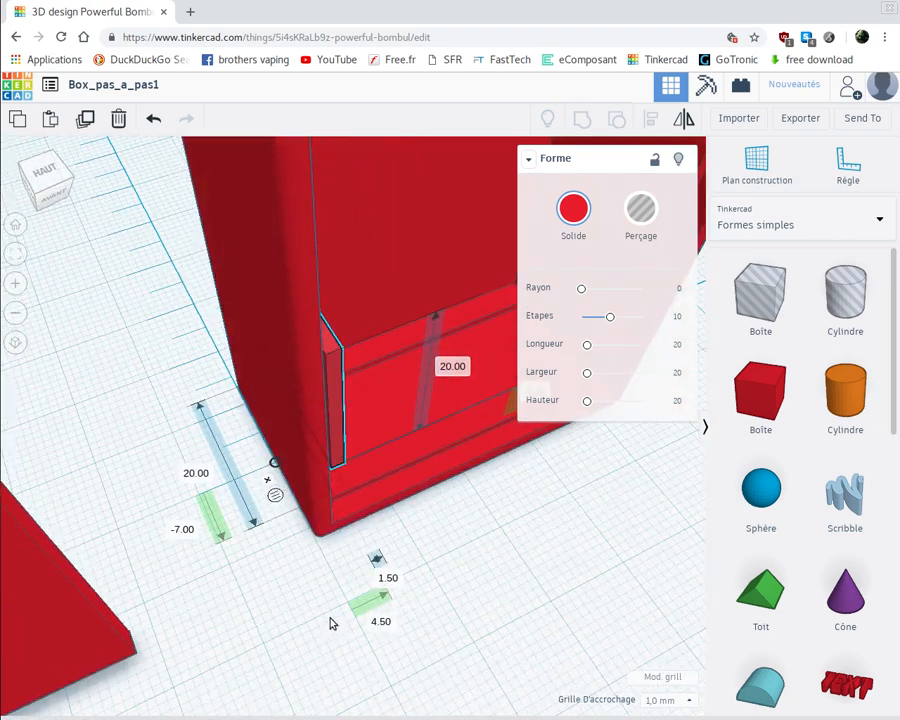
right_drag(150, 435, 68, 440)
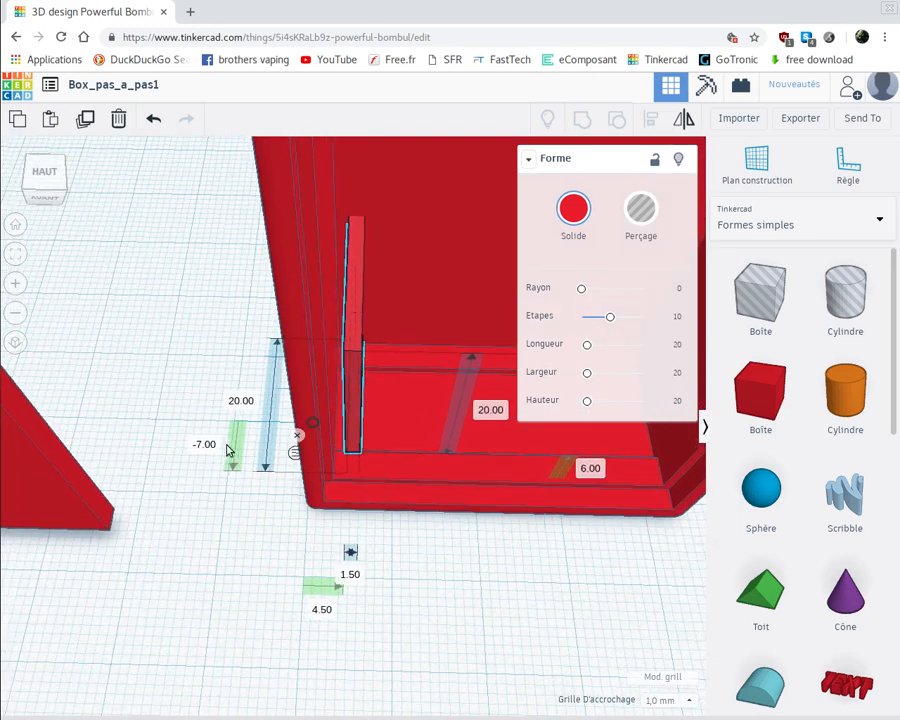
click(217, 459)
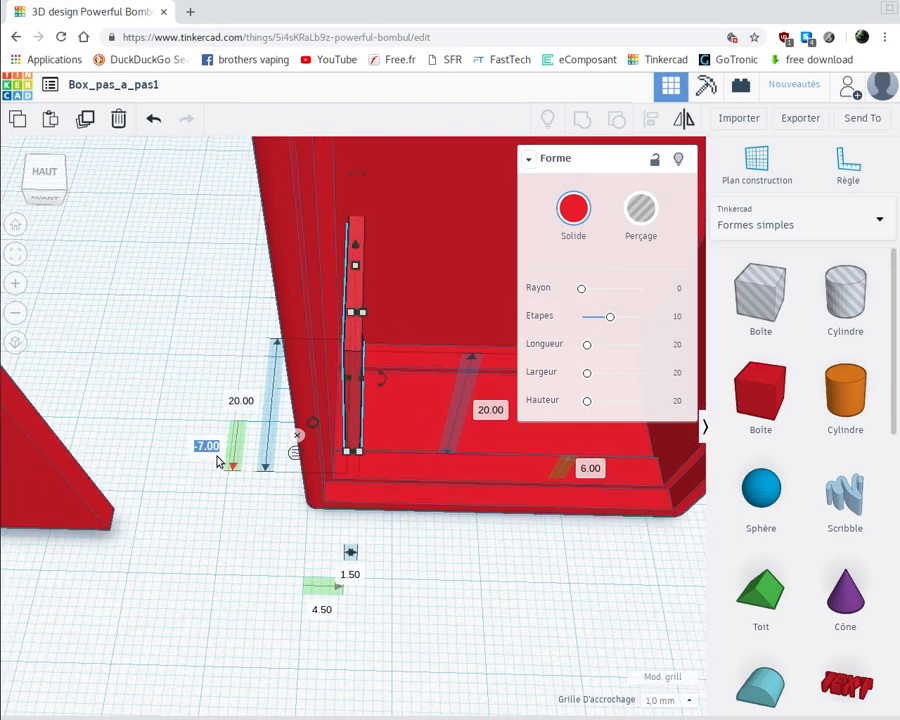
key(BackSpace)
text(-9)
key(Return)
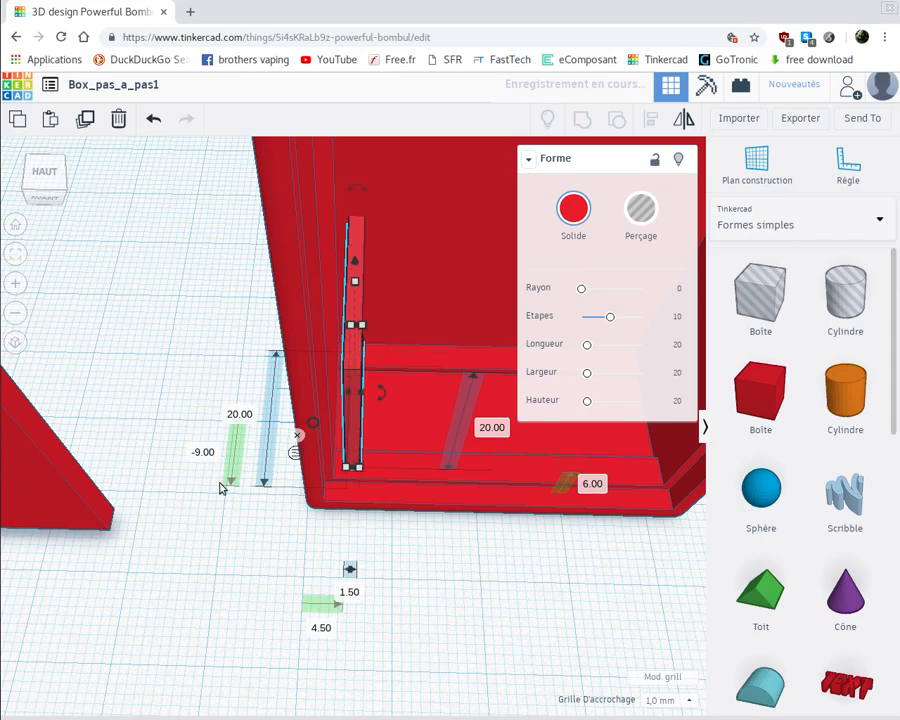
Set the thin box's sideways offset from the ruler origin to 4 mm, against the case's inner side wall
right_drag(212, 489, 308, 375)
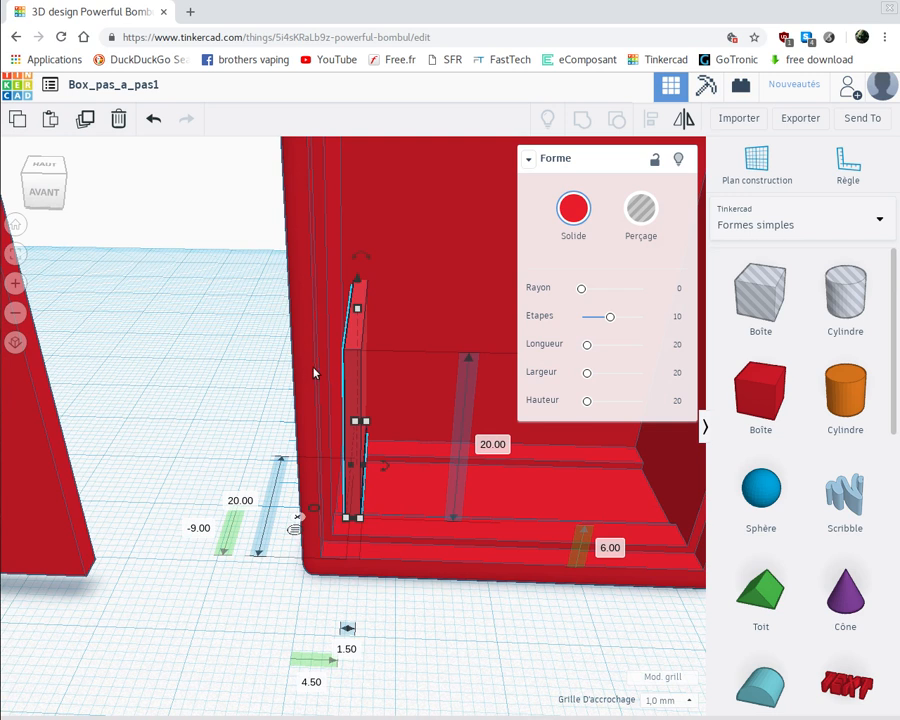
click(314, 683)
text(4)
key(Return)
Check the thin box's dimensions and placement inside the case from the front and from above, and deselect it
right_drag(246, 632, 241, 594)
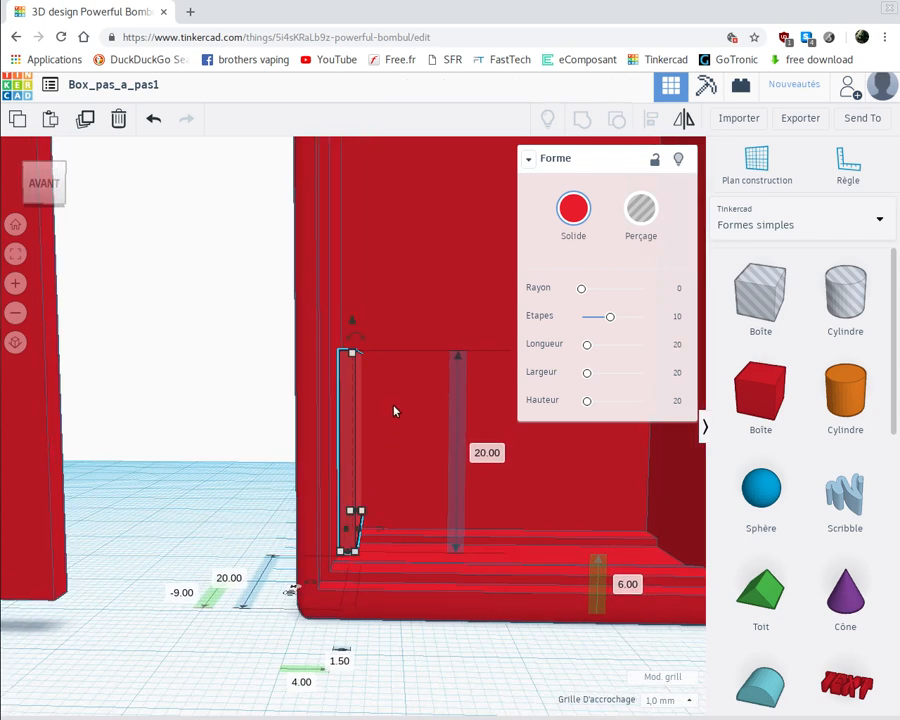
click(485, 455)
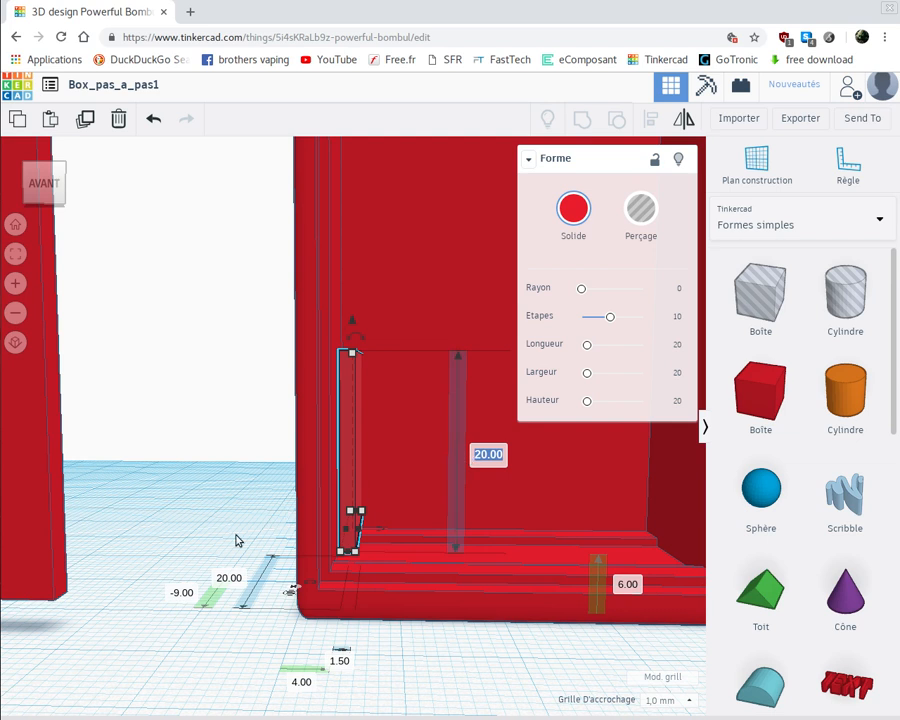
click(181, 592)
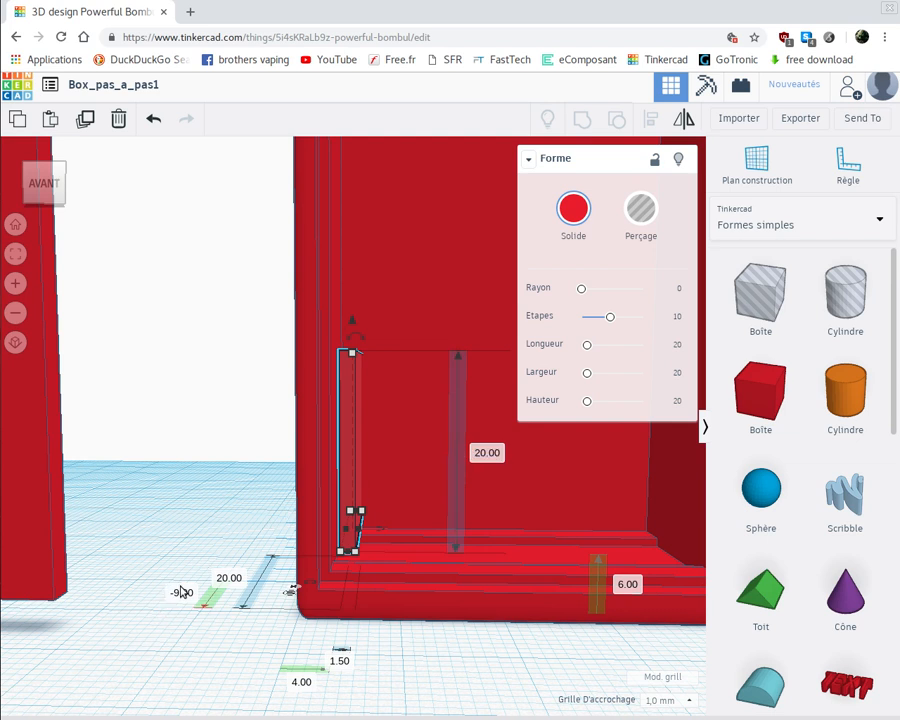
scroll(212, 558, down, 3)
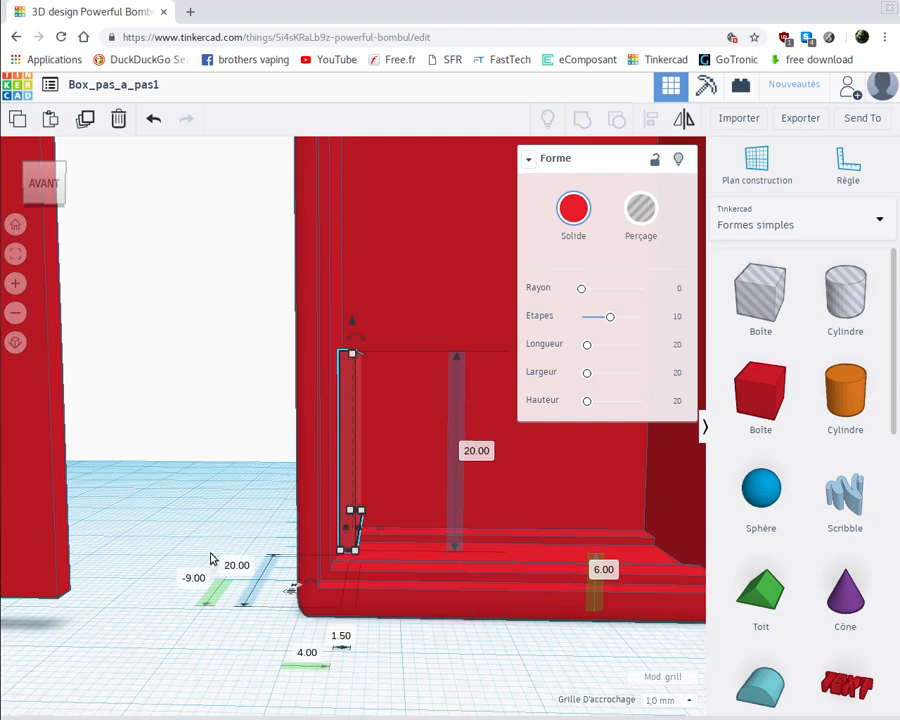
scroll(212, 558, down, 6)
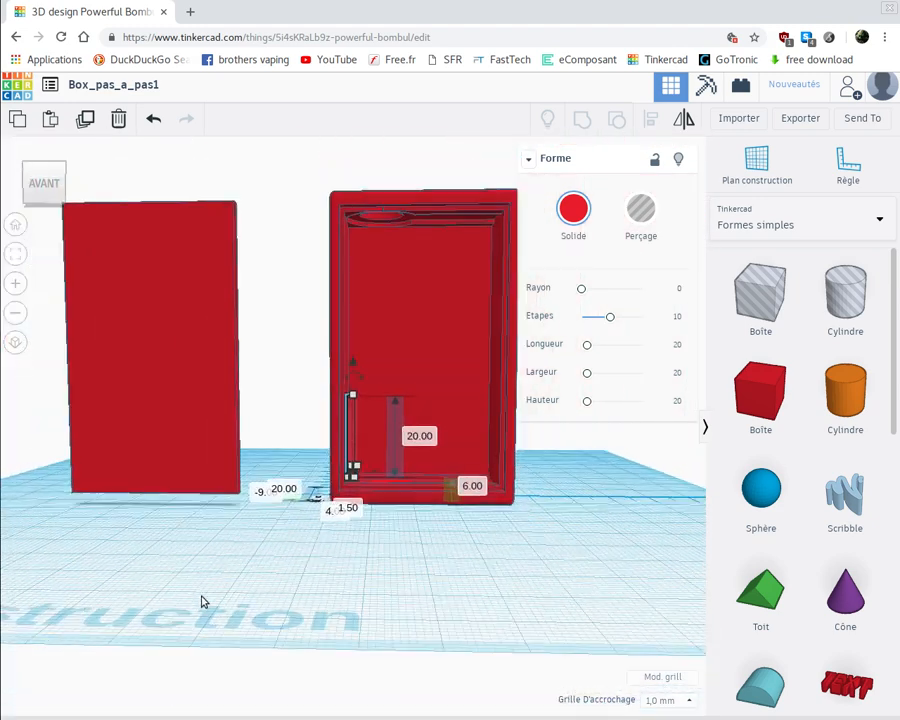
right_drag(246, 575, 246, 603)
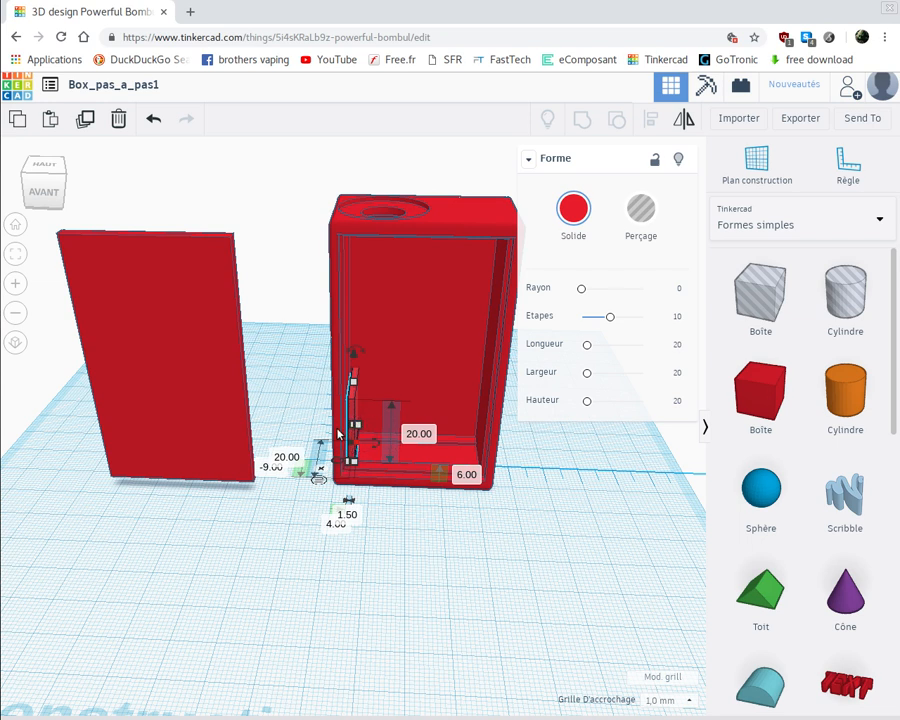
click(300, 558)
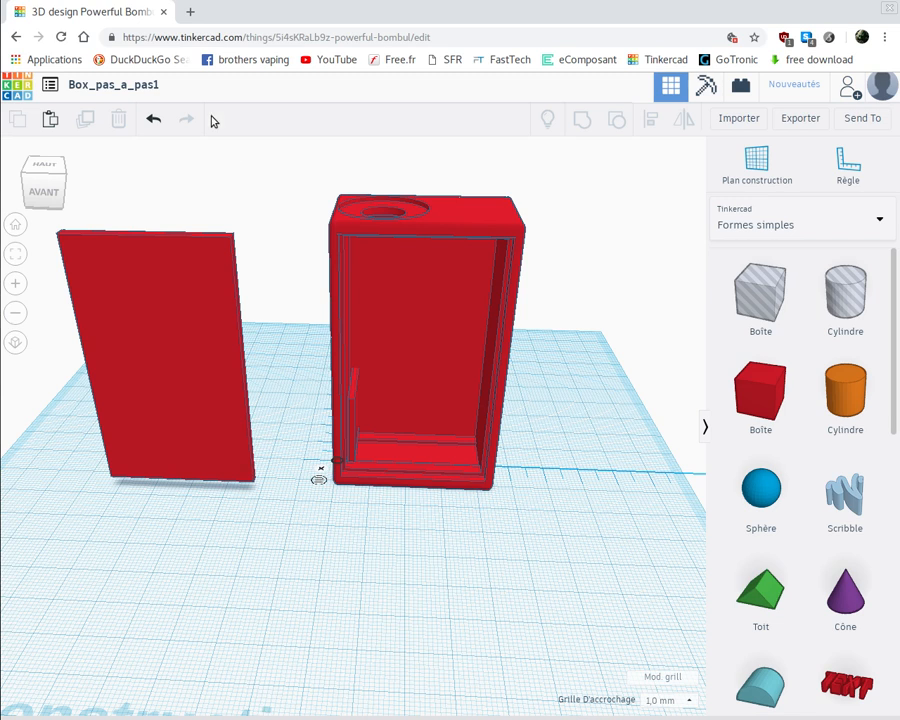
Rename the design as Box_pas_a_pas2
click(157, 87)
click(160, 84)
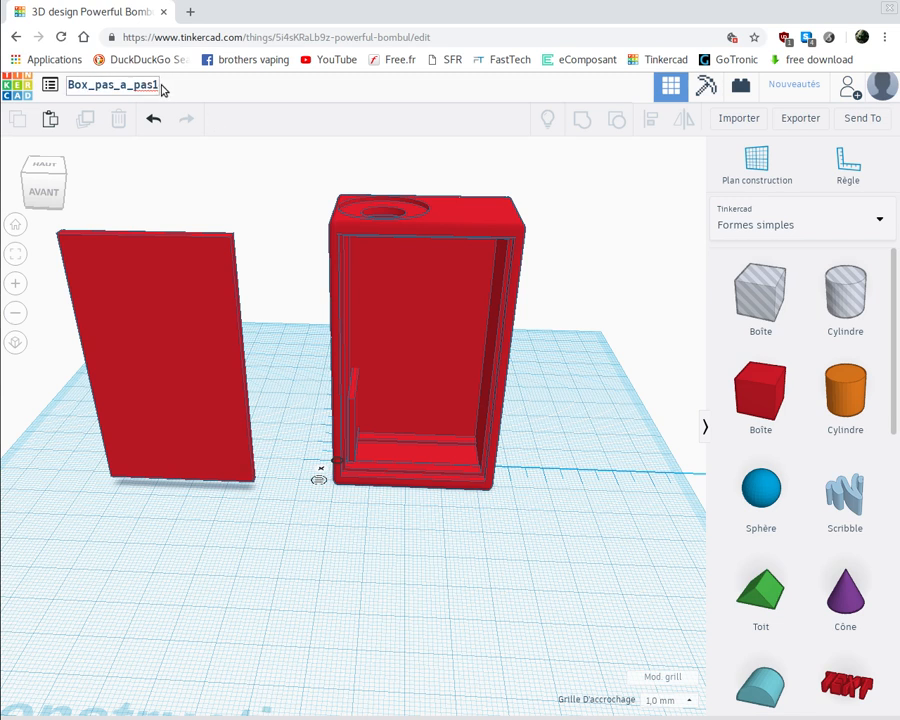
key(BackSpace)
text(2)
key(Return)
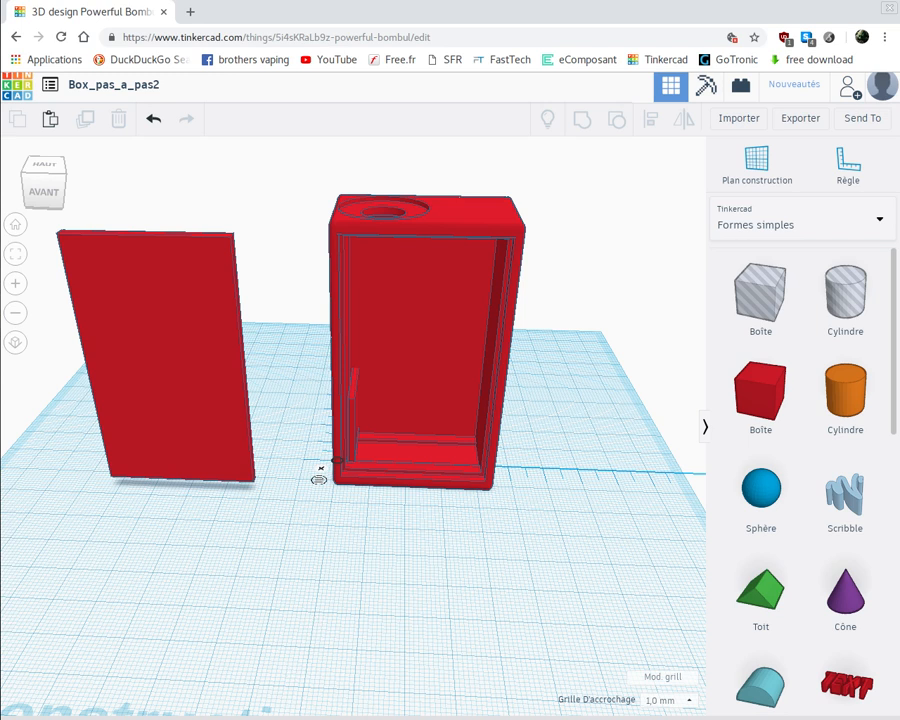